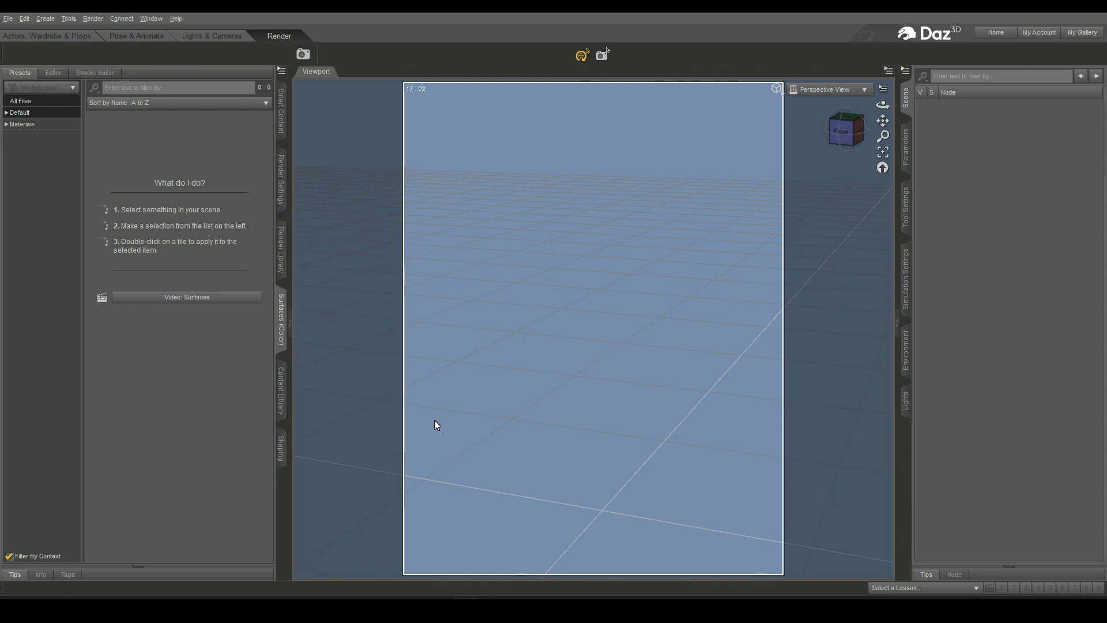
- Switch to the Actors, Wardrobe & Props activity
click(53, 37)
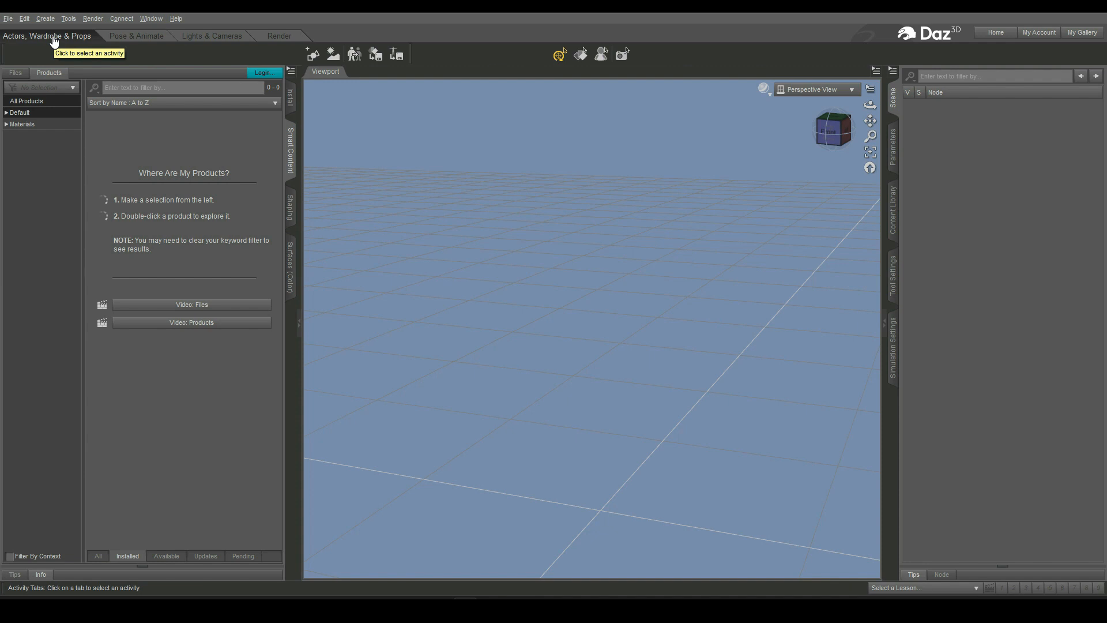
- Launch the Brave browser from the Start menu and focus its address bar
key(super)
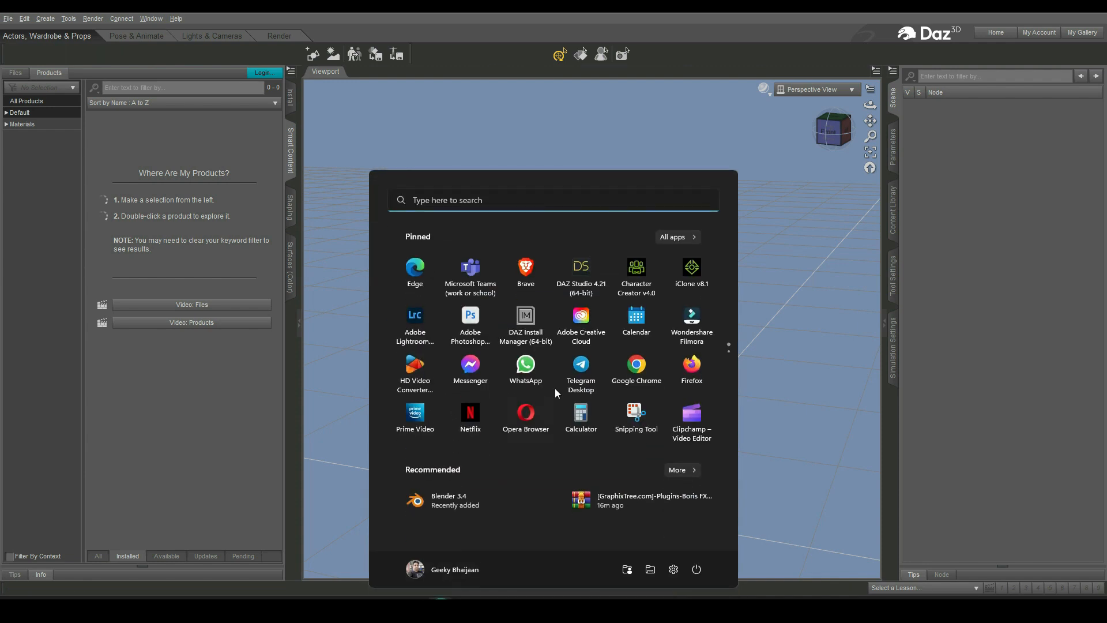
click(526, 271)
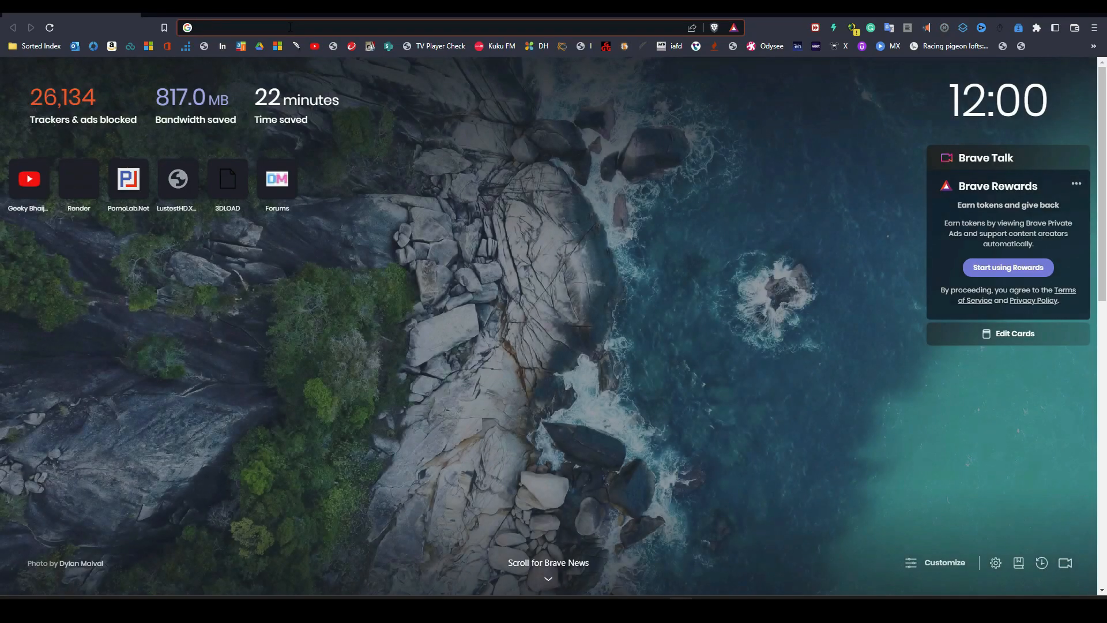
click(290, 27)
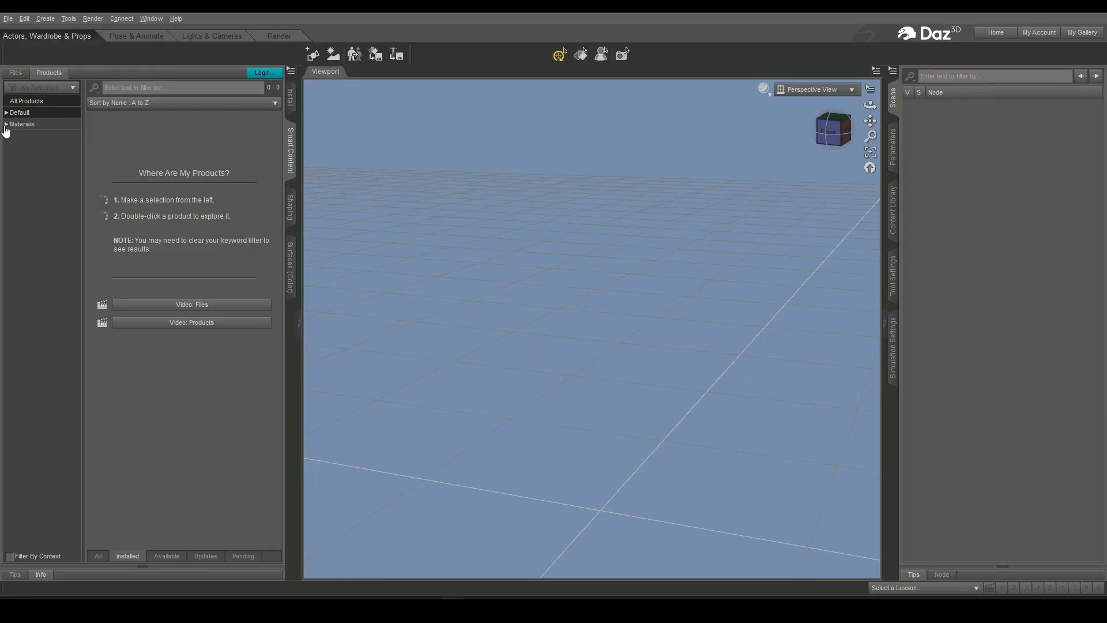
- Expand the Default library, open the Environments category and open the 3D Photo Scenes - Waves product page
click(6, 113)
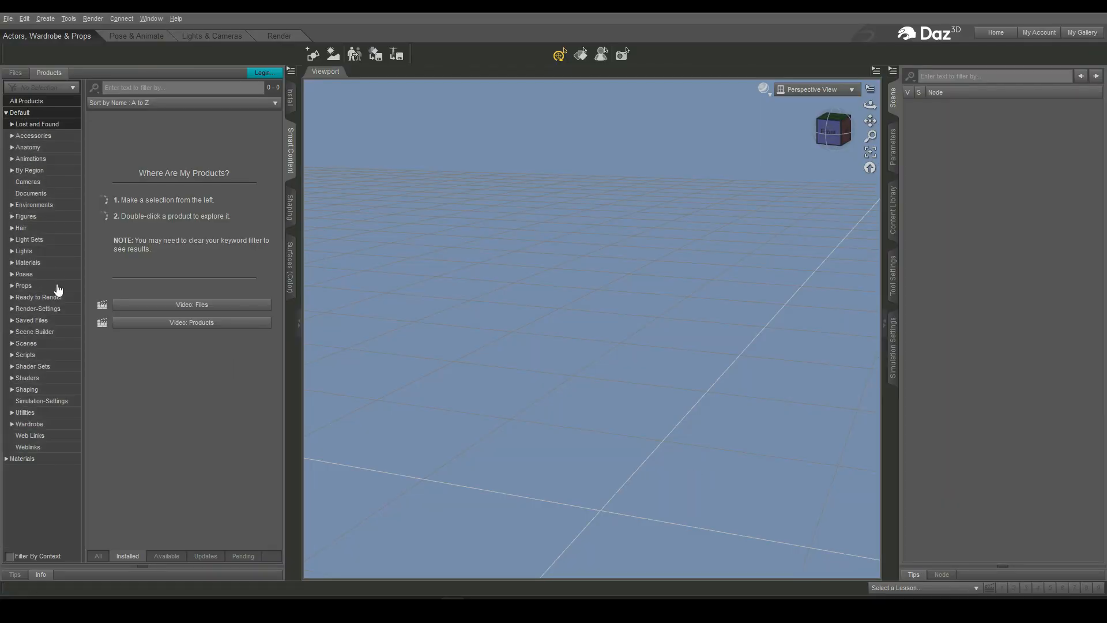
click(45, 205)
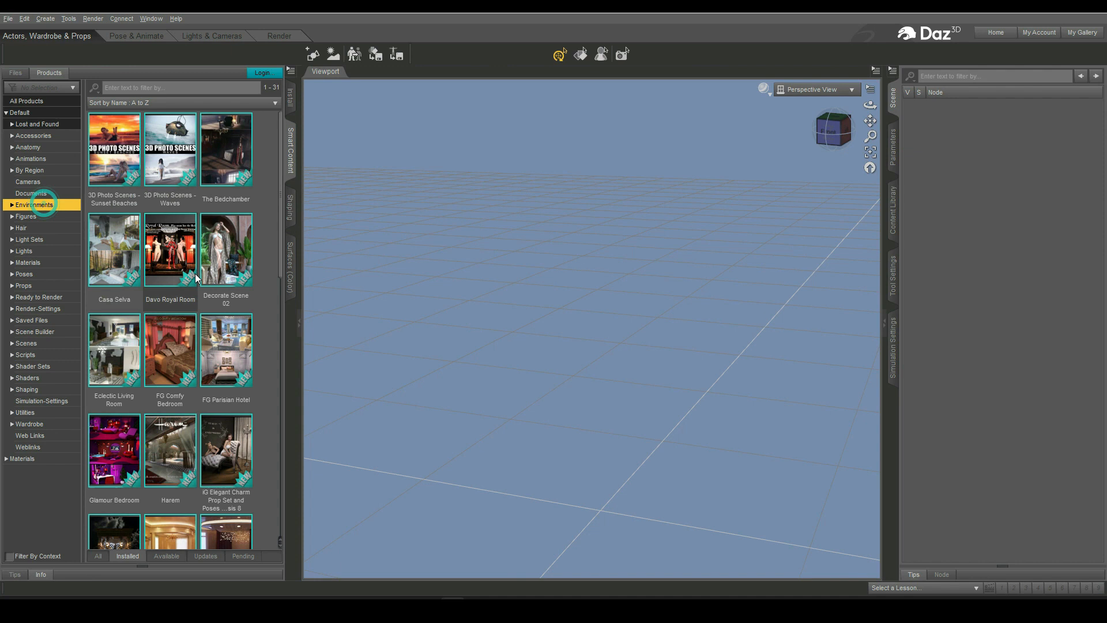
double_click(183, 159)
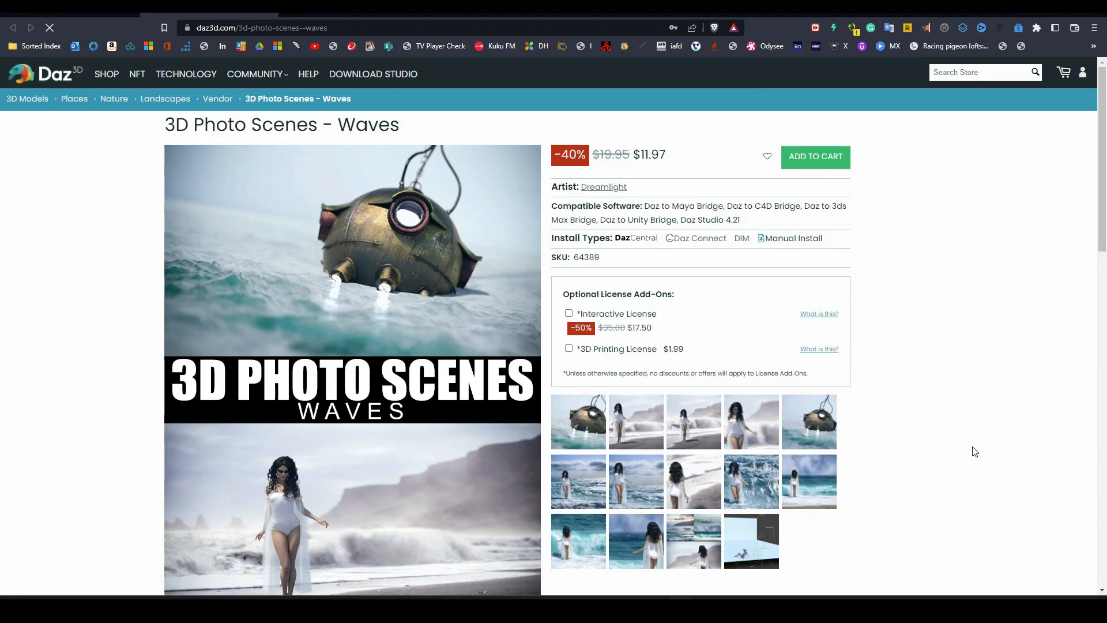
- Scroll through the 3D Photo Scenes - Waves store page to read its details and included items
scroll(973, 451, down, 3)
scroll(974, 451, up, 2)
scroll(975, 451, down, 5)
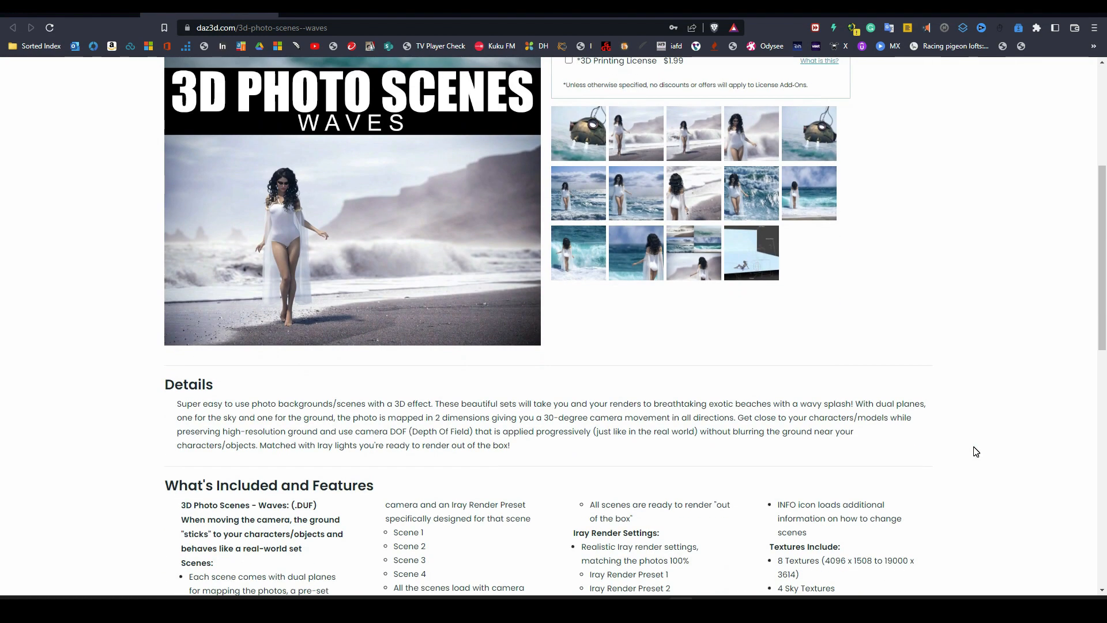
scroll(976, 451, down, 3)
scroll(976, 451, down, 3)
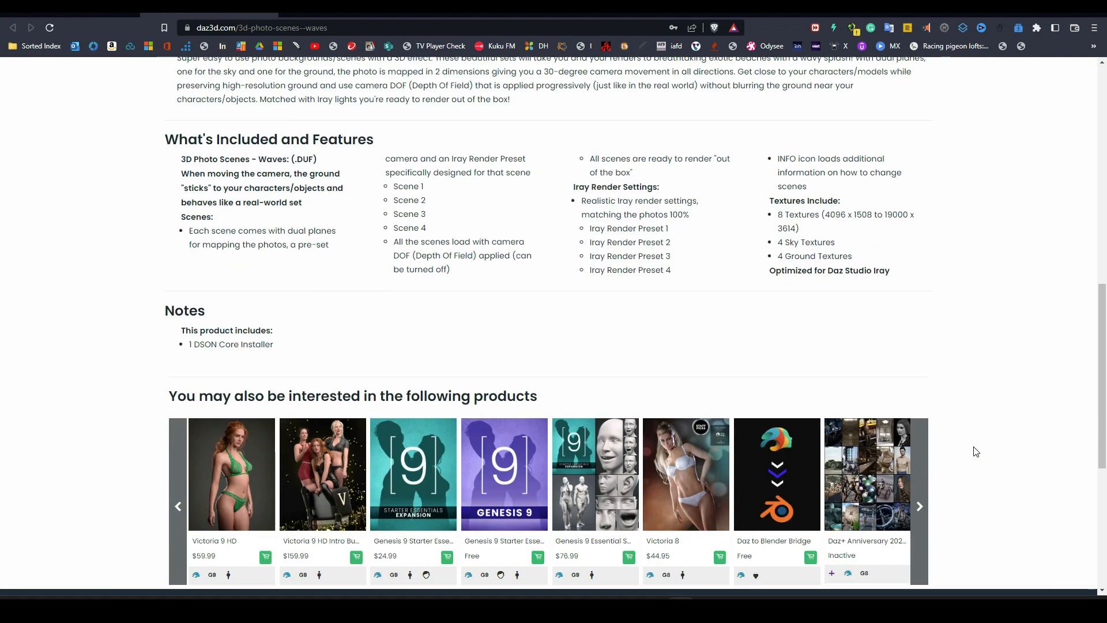
scroll(976, 451, up, 11)
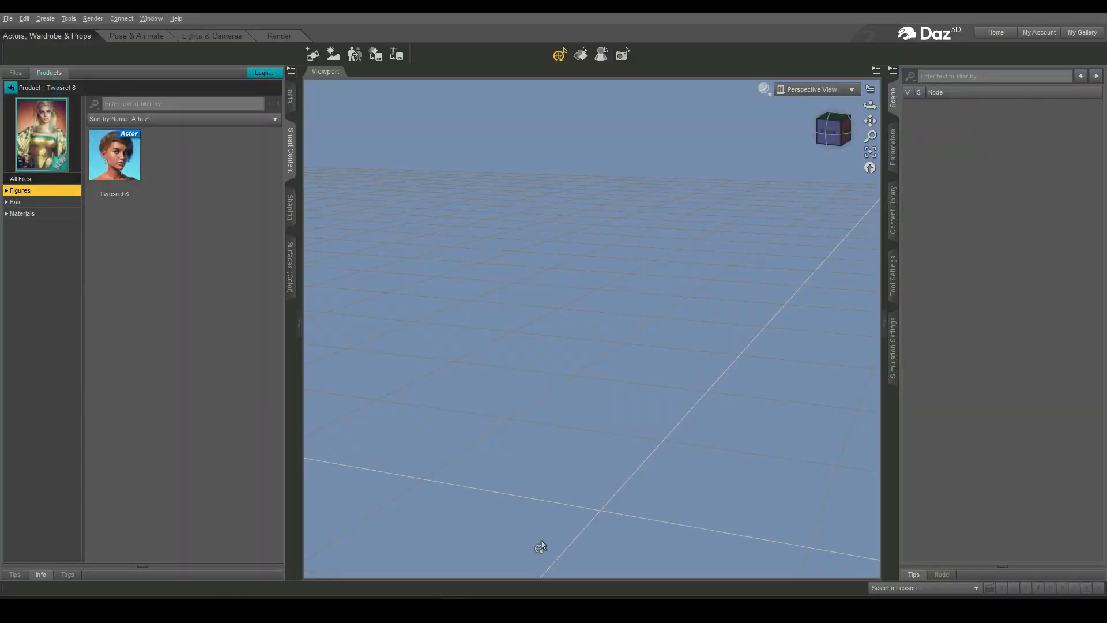
- Switch between the Twosret 8 store page in the browser and Daz Studio
click(681, 609)
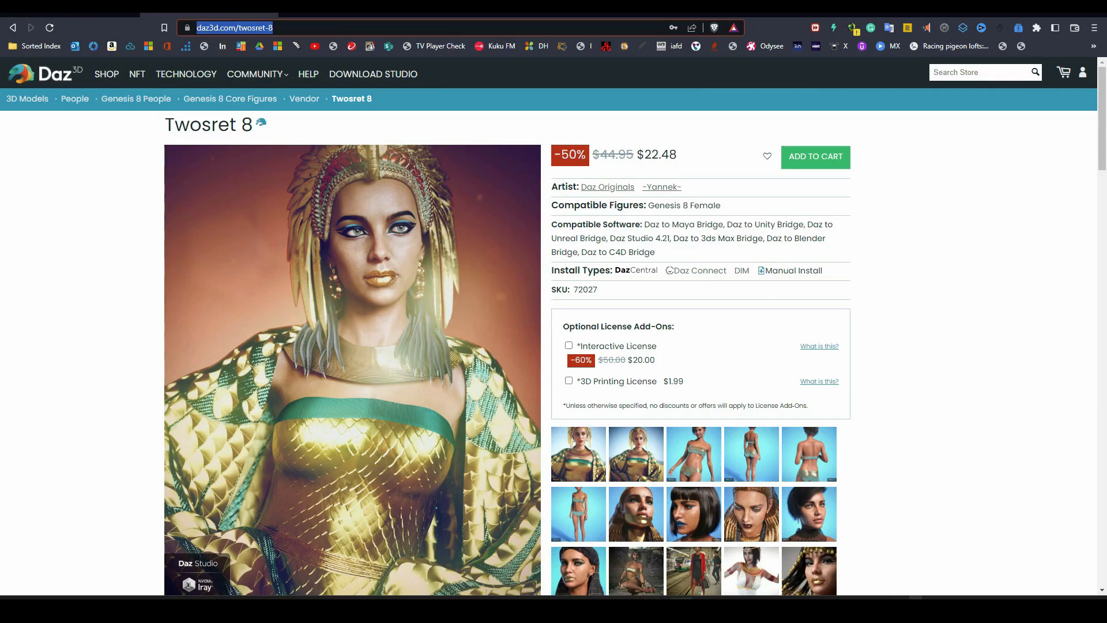
key(alt+Tab)
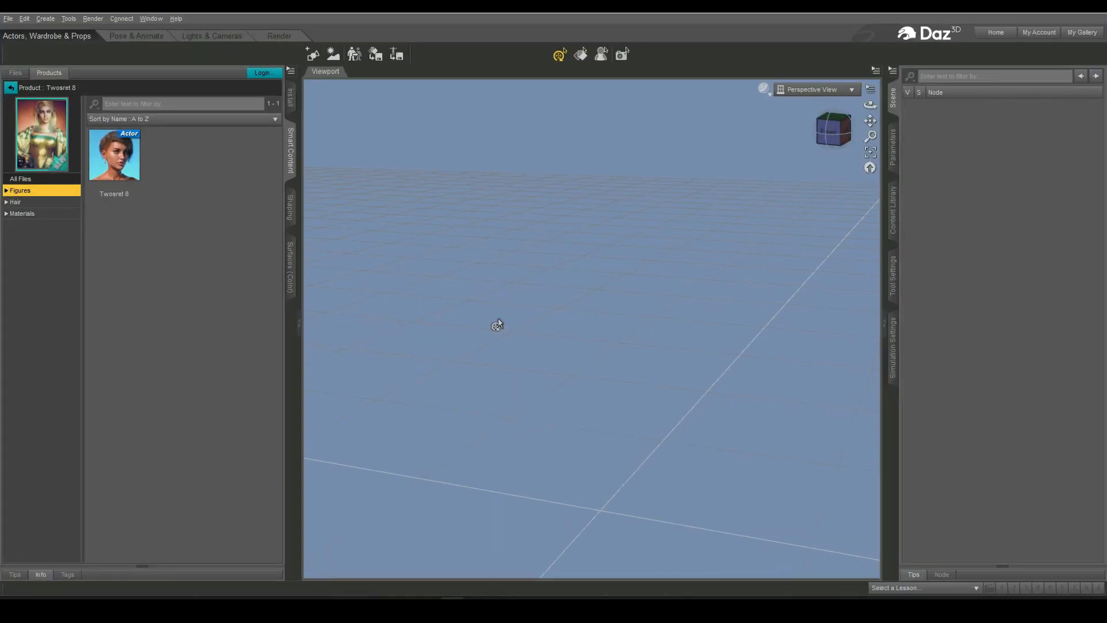
key(alt+Tab)
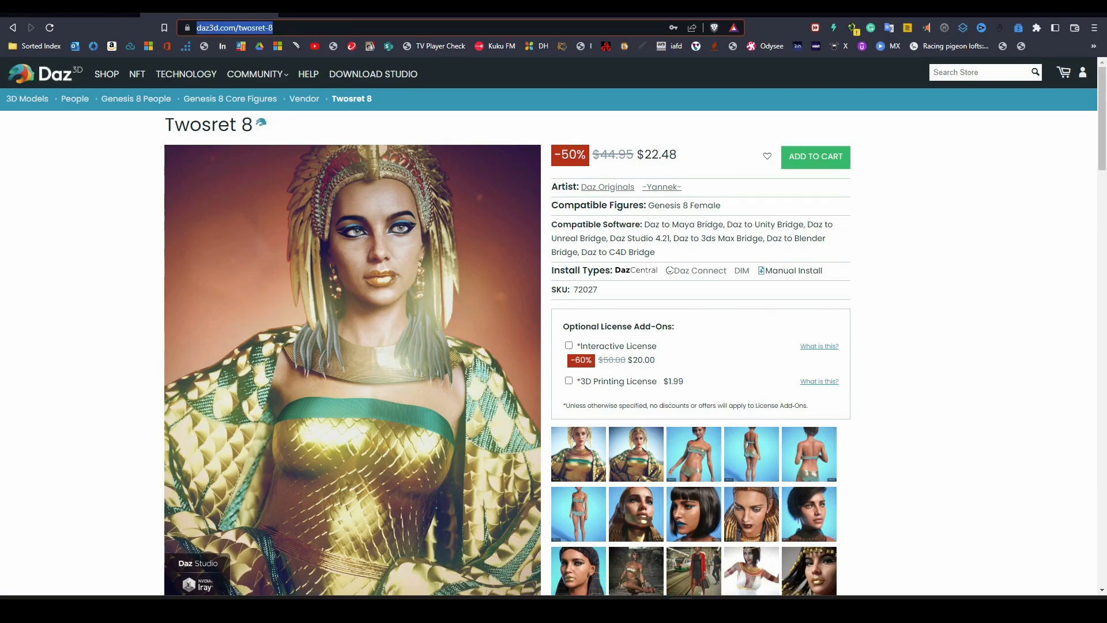
click(450, 605)
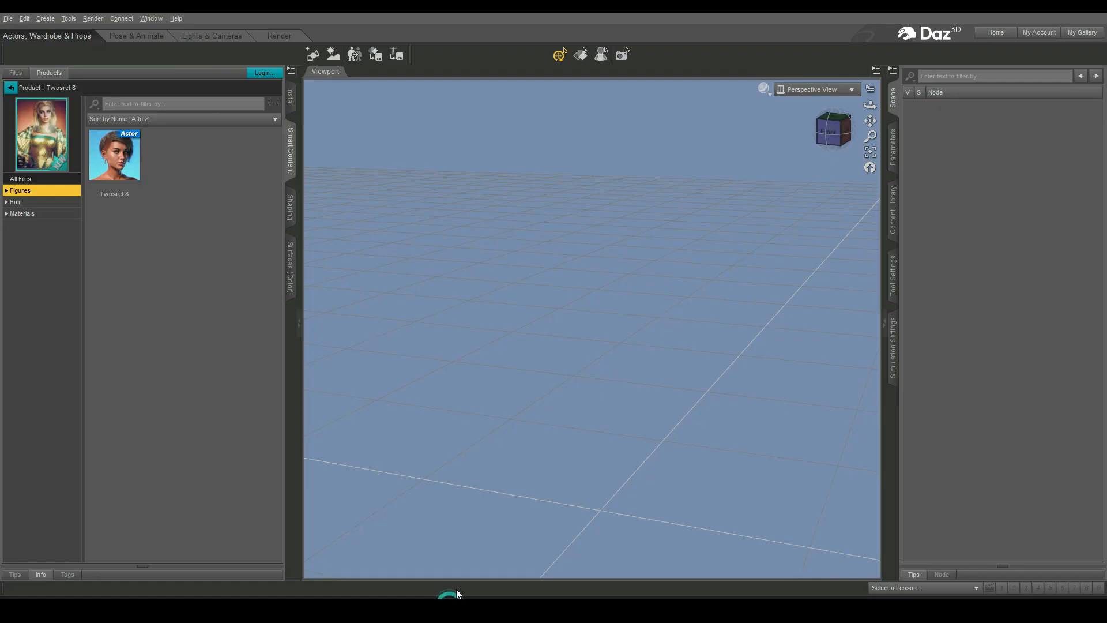
- Return to the library, open the Render-Settings category and open the Fast Production Lights for Iray product page
click(11, 88)
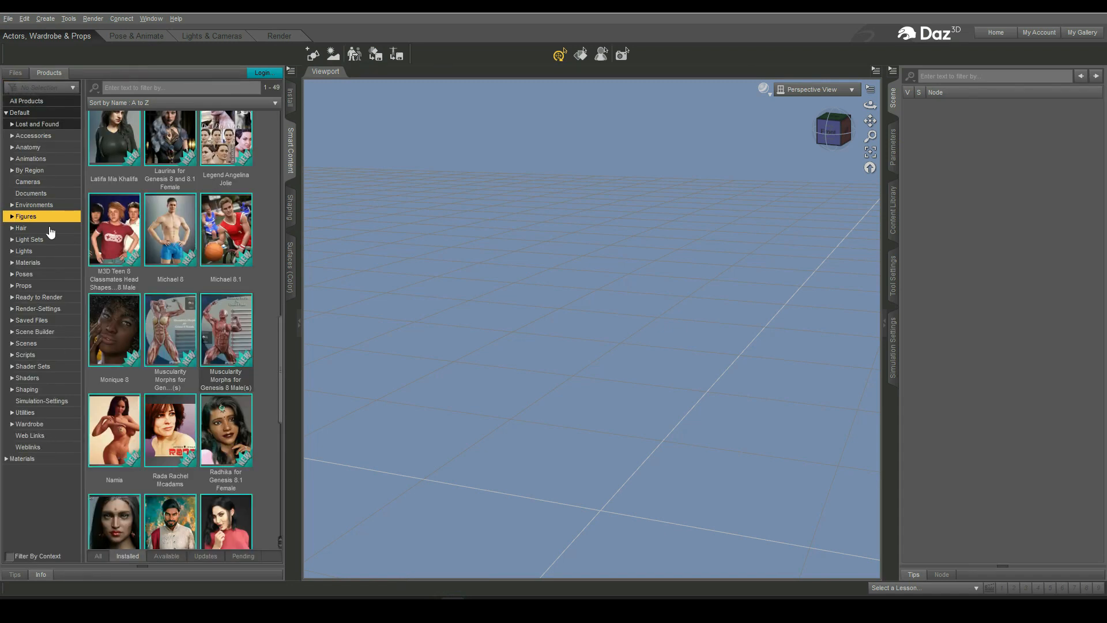
click(39, 309)
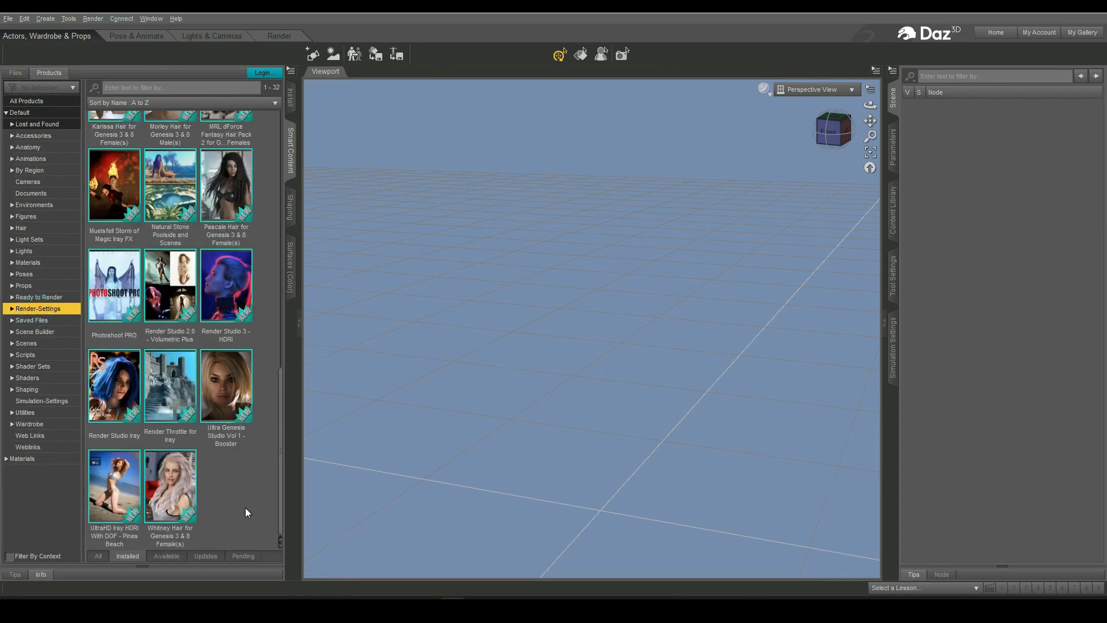
scroll(244, 506, up, 10)
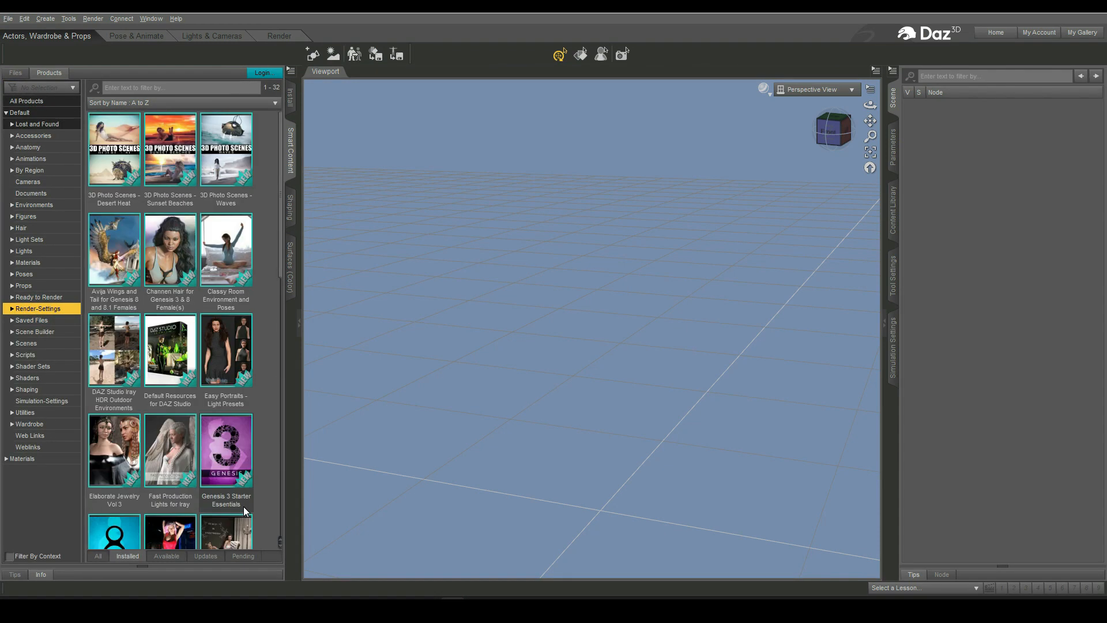
double_click(175, 449)
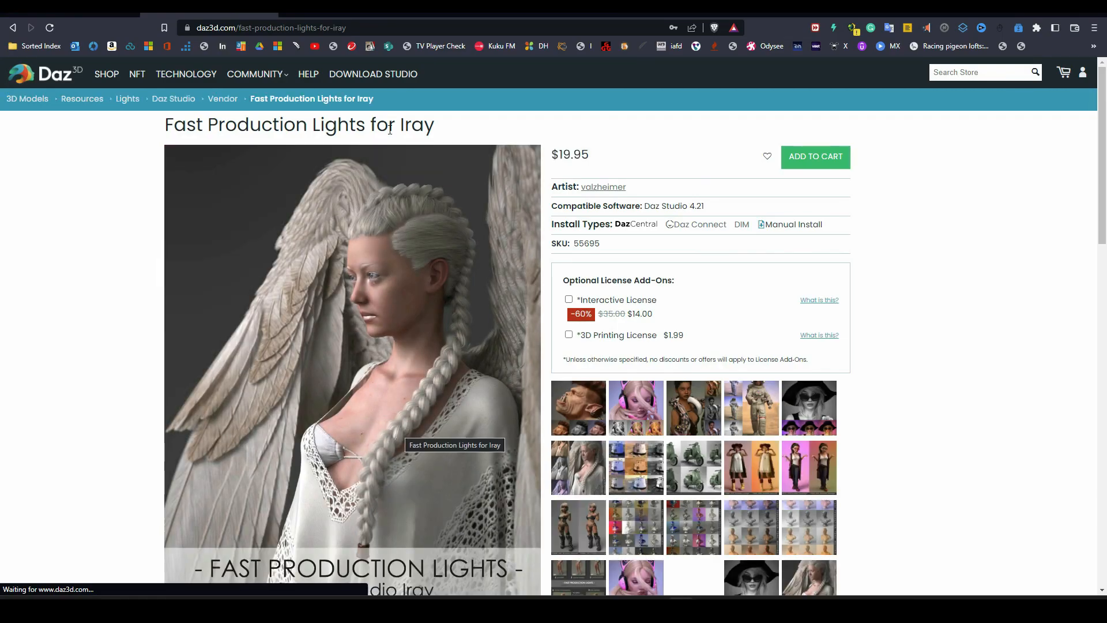
- Copy the Fast Production Lights for Iray page address from the browser
click(382, 28)
right_click(314, 28)
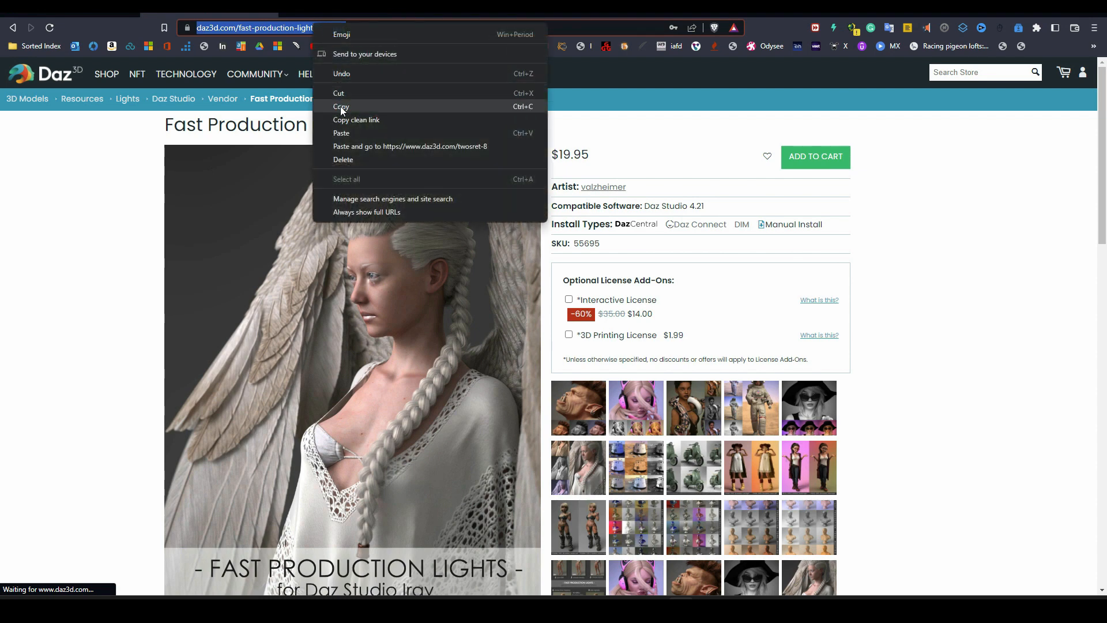
click(341, 106)
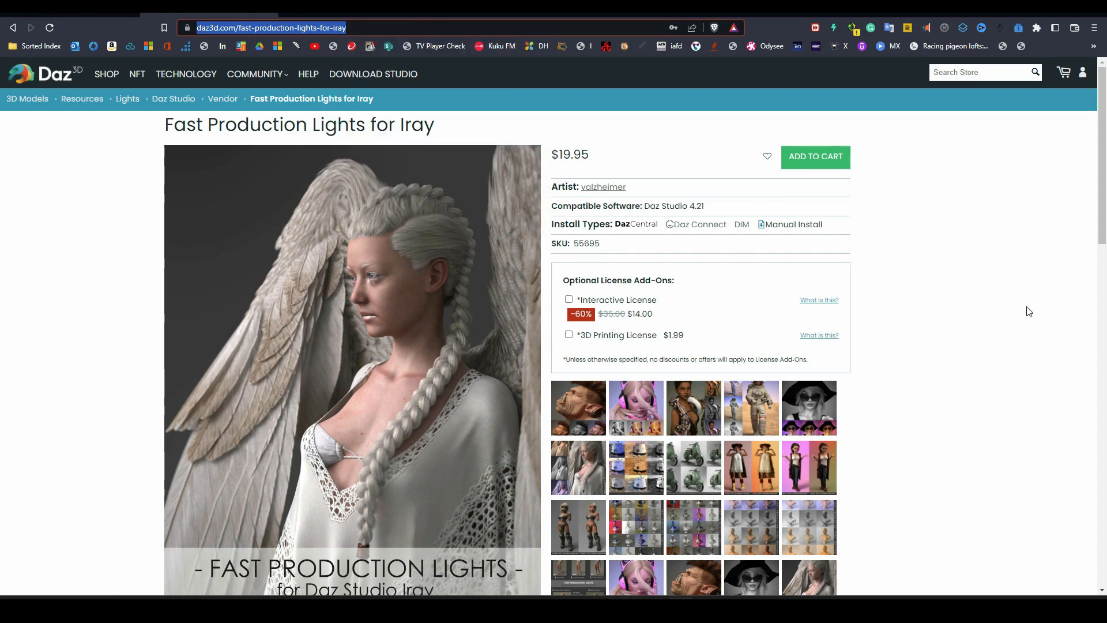
- Scroll through the Fast Production Lights for Iray page details
scroll(971, 321, down, 4)
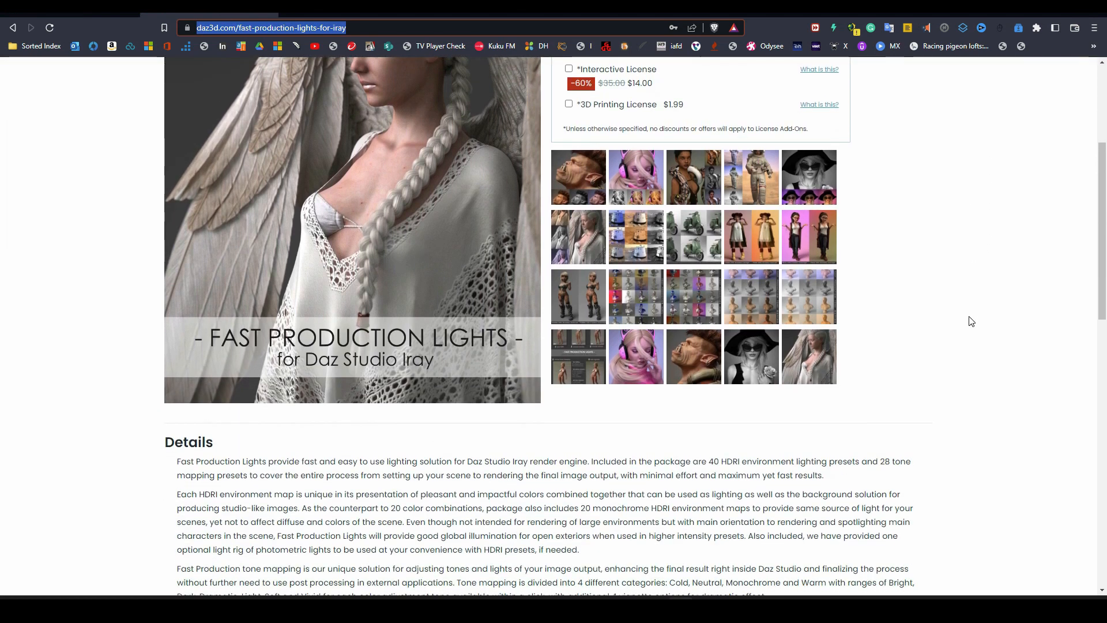
scroll(972, 321, up, 2)
scroll(972, 321, up, 2)
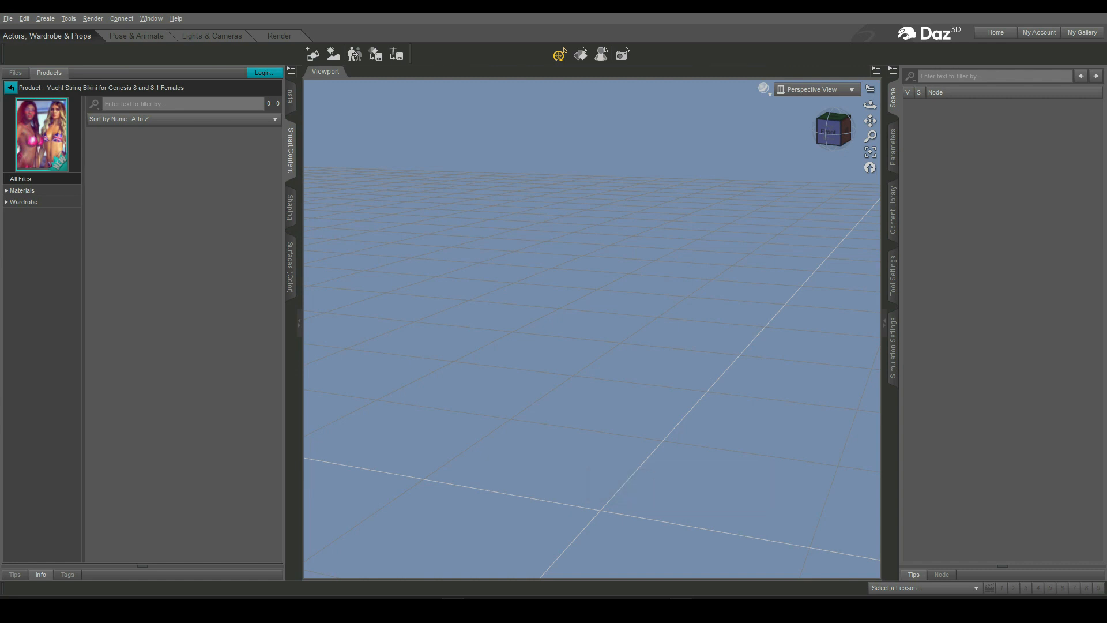
- Open the Yacht String Bikini for Genesis 8 and 8.1 Females store page and scroll through its features
click(680, 608)
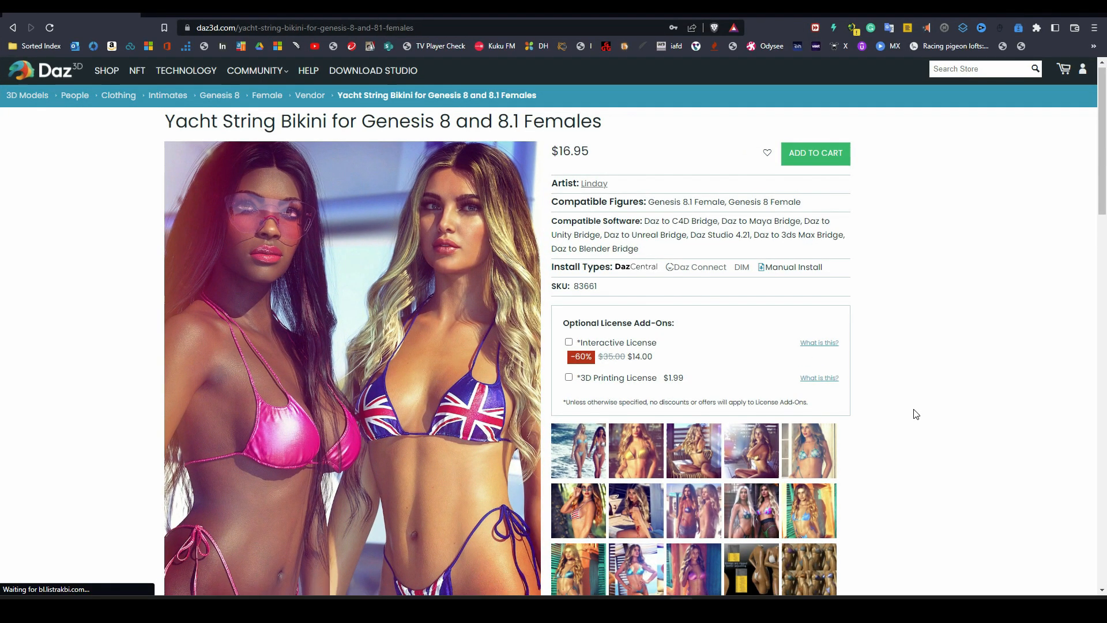
scroll(916, 414, down, 6)
scroll(915, 414, down, 8)
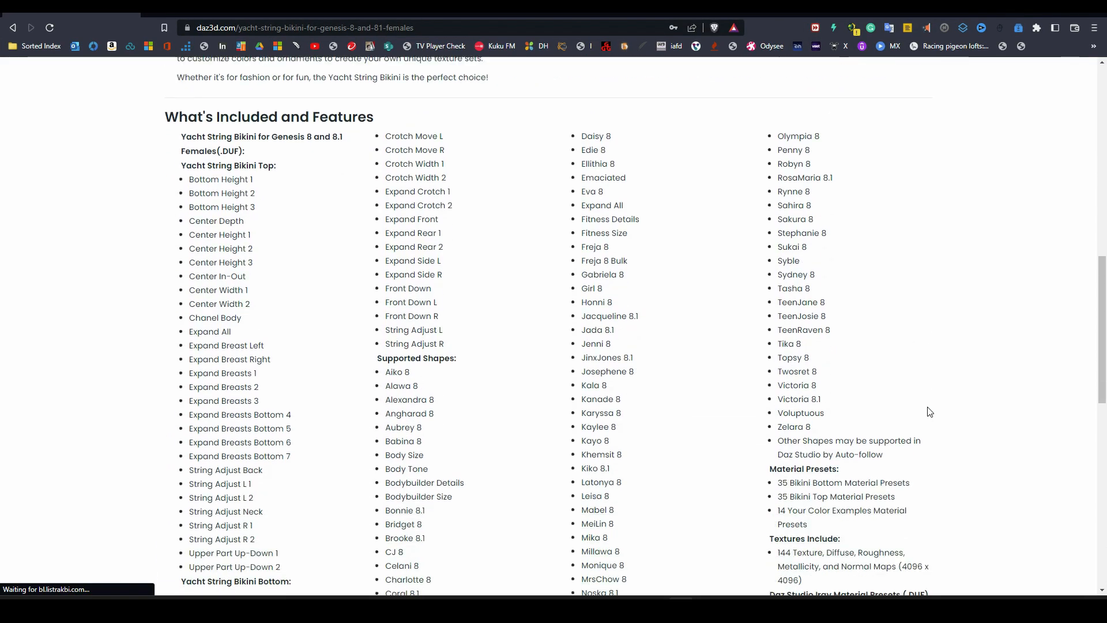
scroll(954, 412, up, 15)
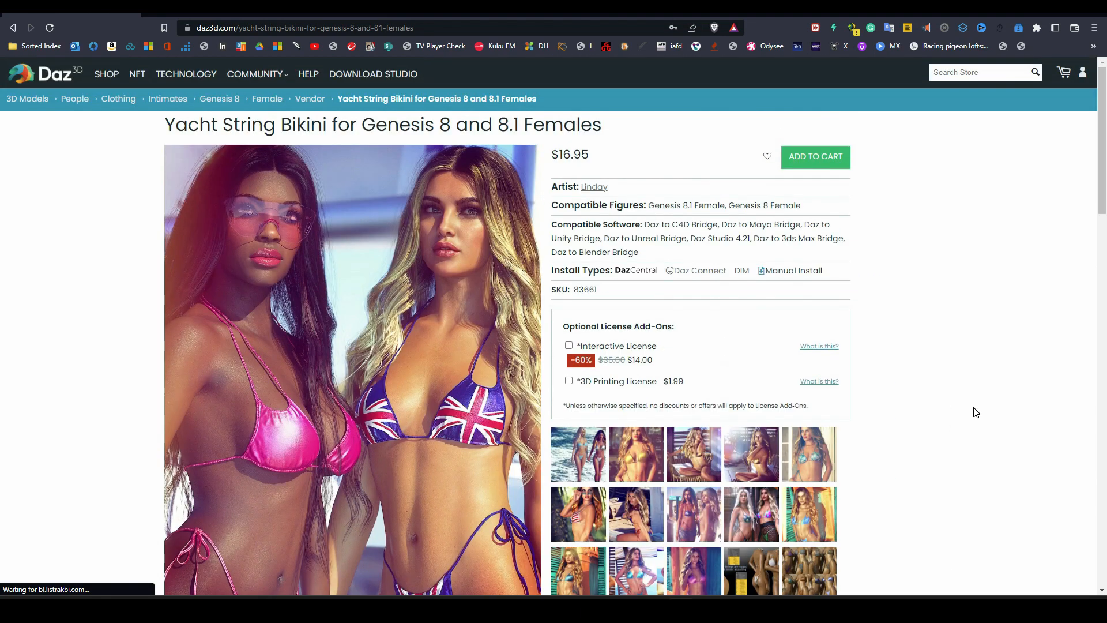
scroll(980, 375, down, 1)
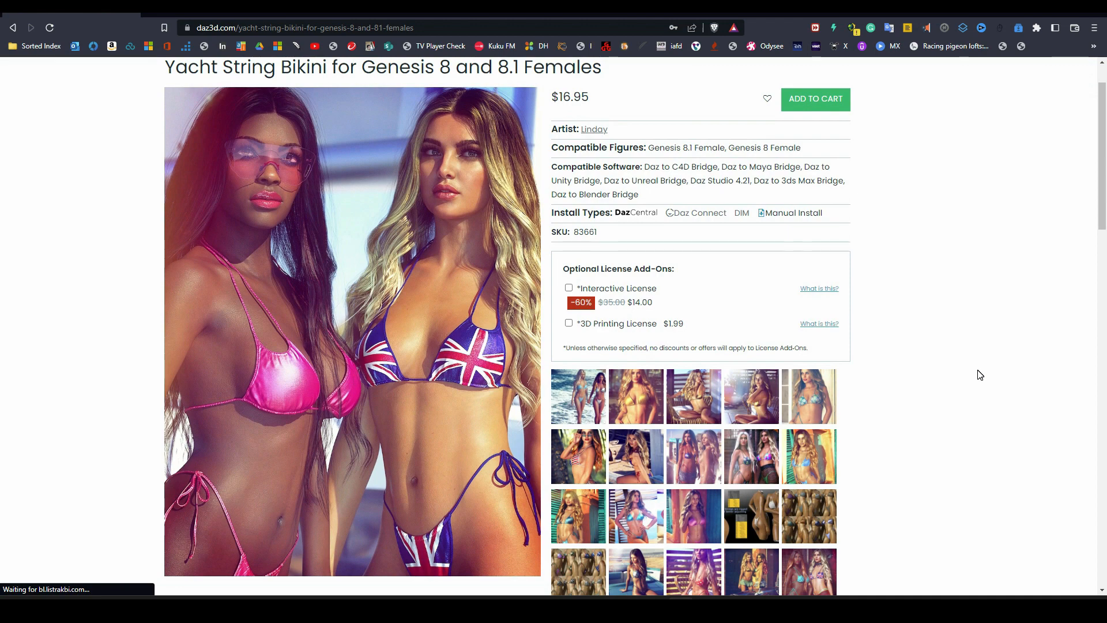
scroll(979, 375, down, 3)
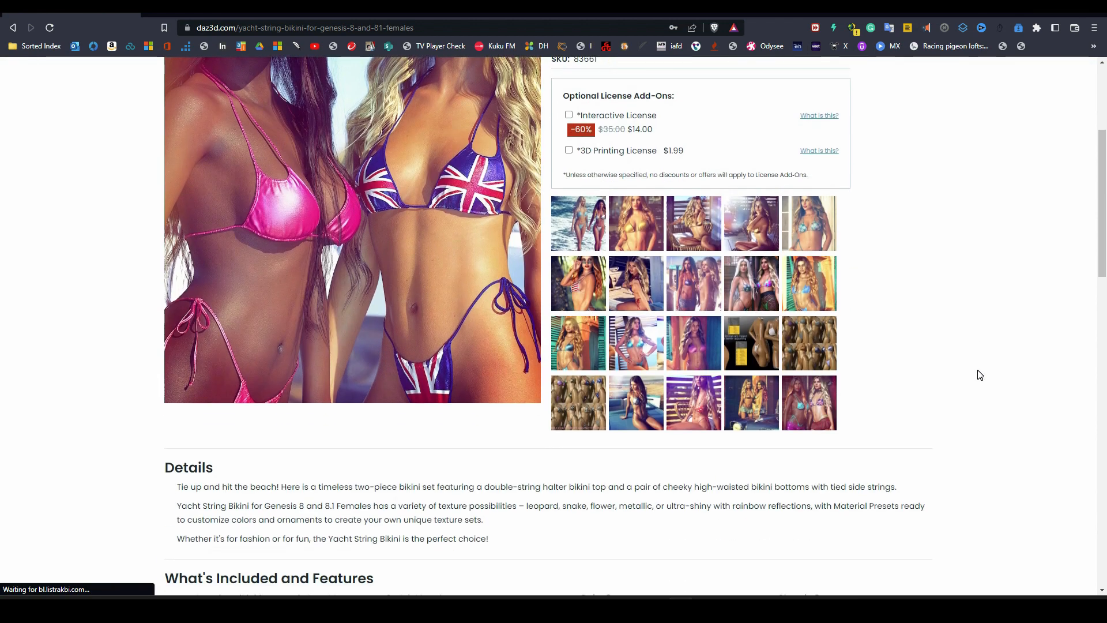
scroll(980, 375, up, 4)
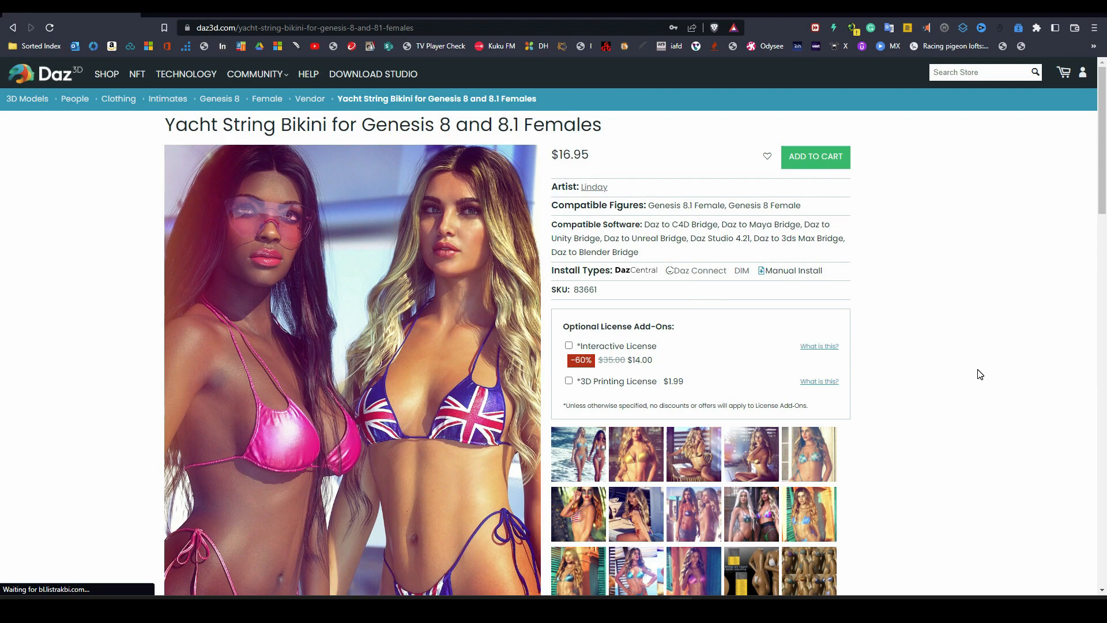
scroll(980, 374, down, 4)
scroll(979, 375, up, 4)
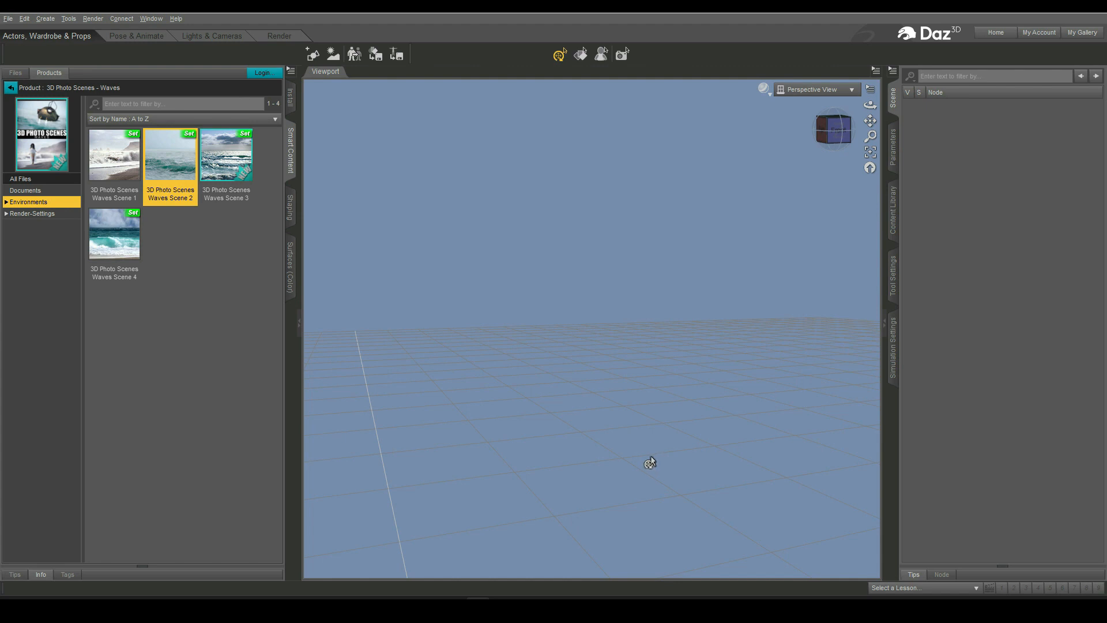
- Load 3D Photo Scenes Waves Scene 2 into the scene and select its Scenery node
double_click(173, 165)
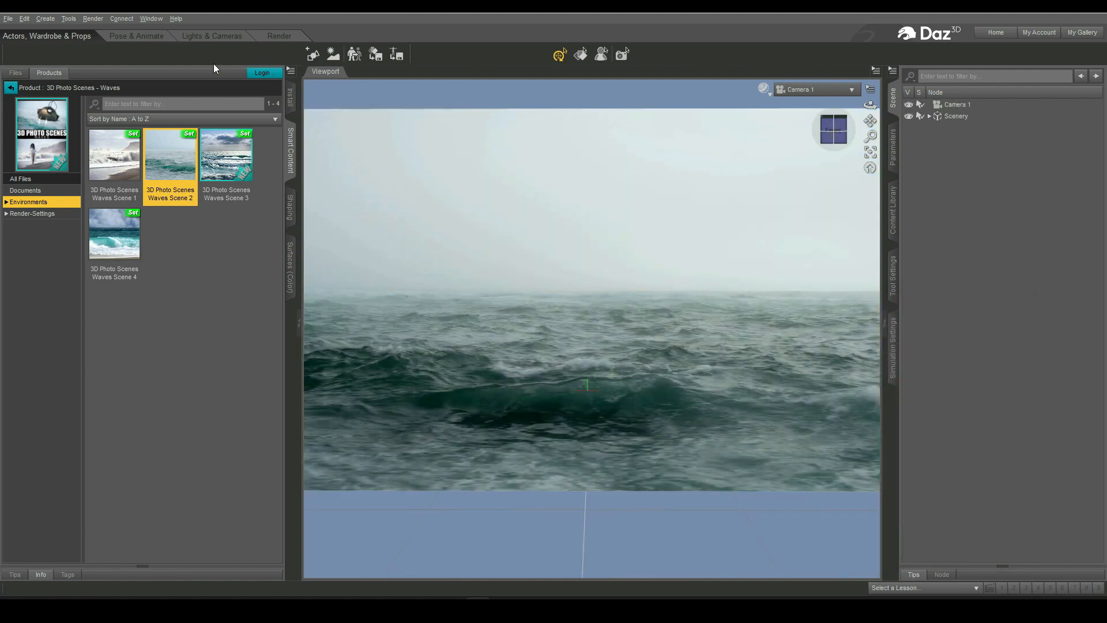
click(961, 117)
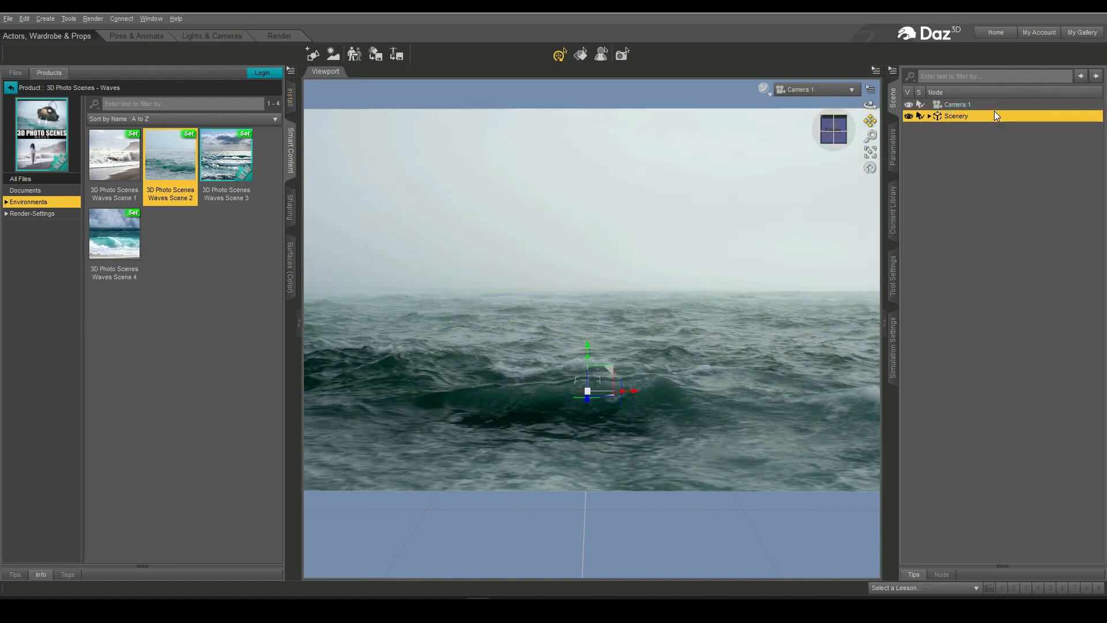
drag(960, 103, 959, 116)
click(954, 105)
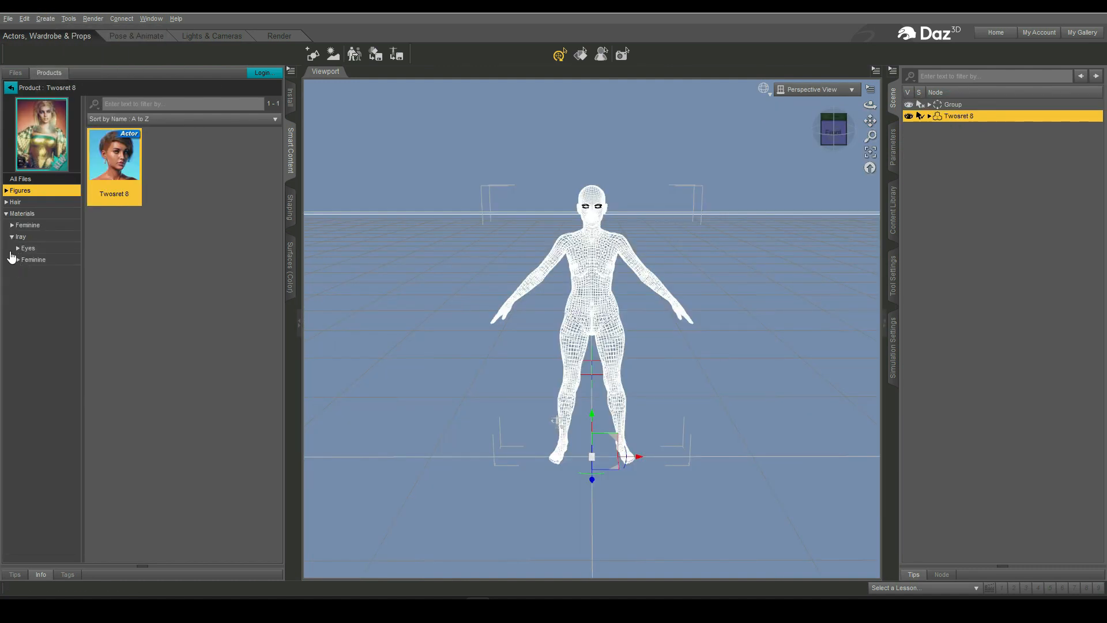
- Expand the Iray Feminine Twosret 8 materials, open Skin and apply Twosret 8 All Maps to the figure
click(18, 259)
click(24, 271)
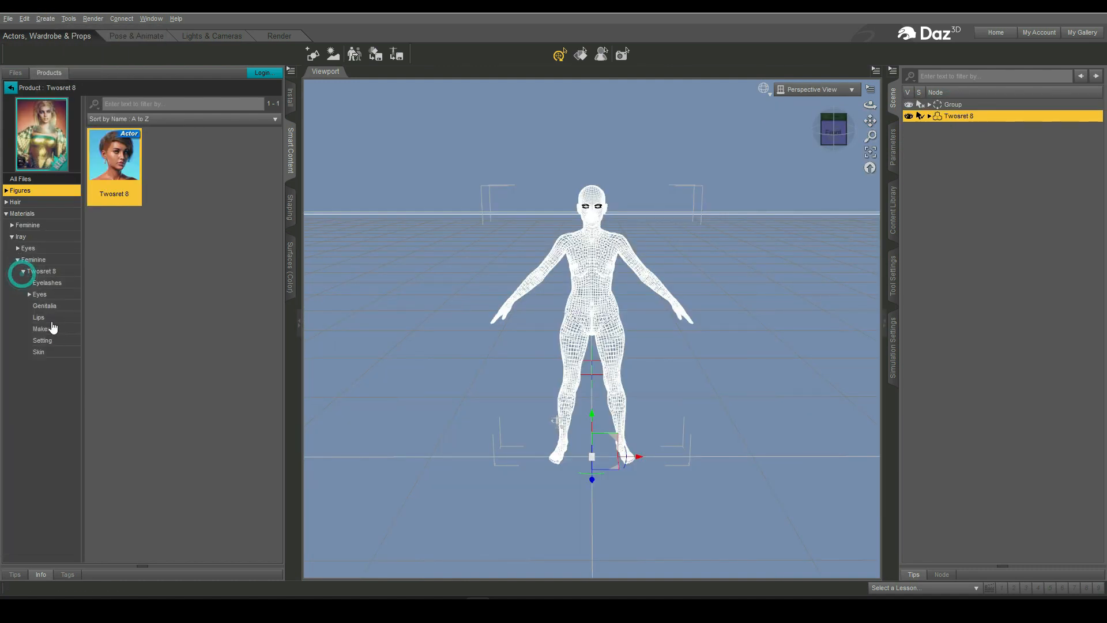
click(38, 351)
double_click(114, 156)
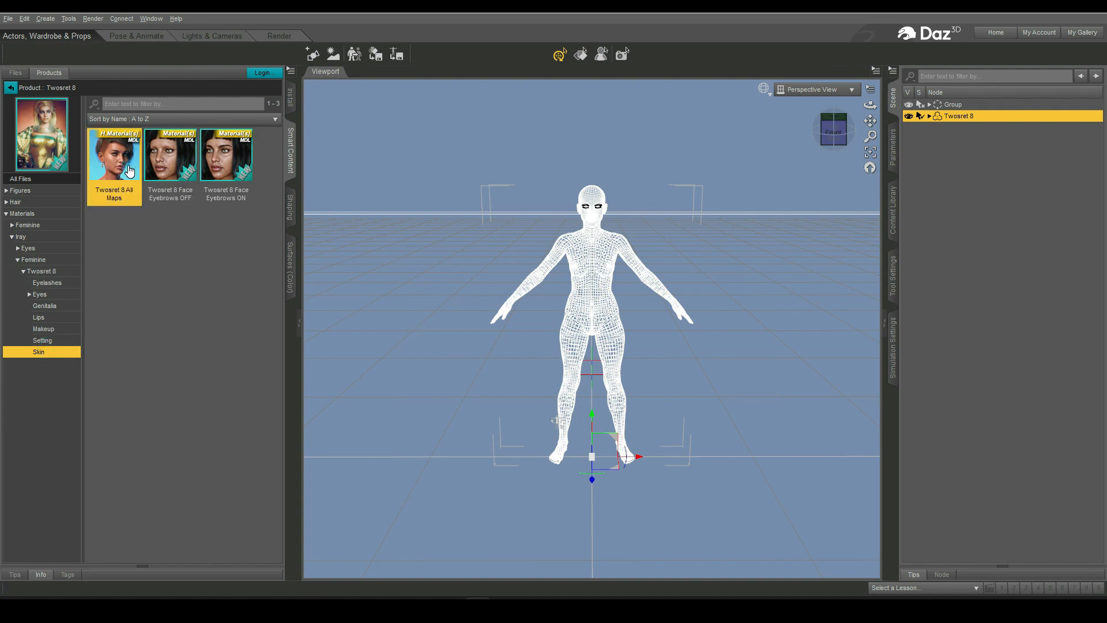
- Open the Setting materials and apply Twosret 8 Translucency Default
click(40, 340)
click(176, 240)
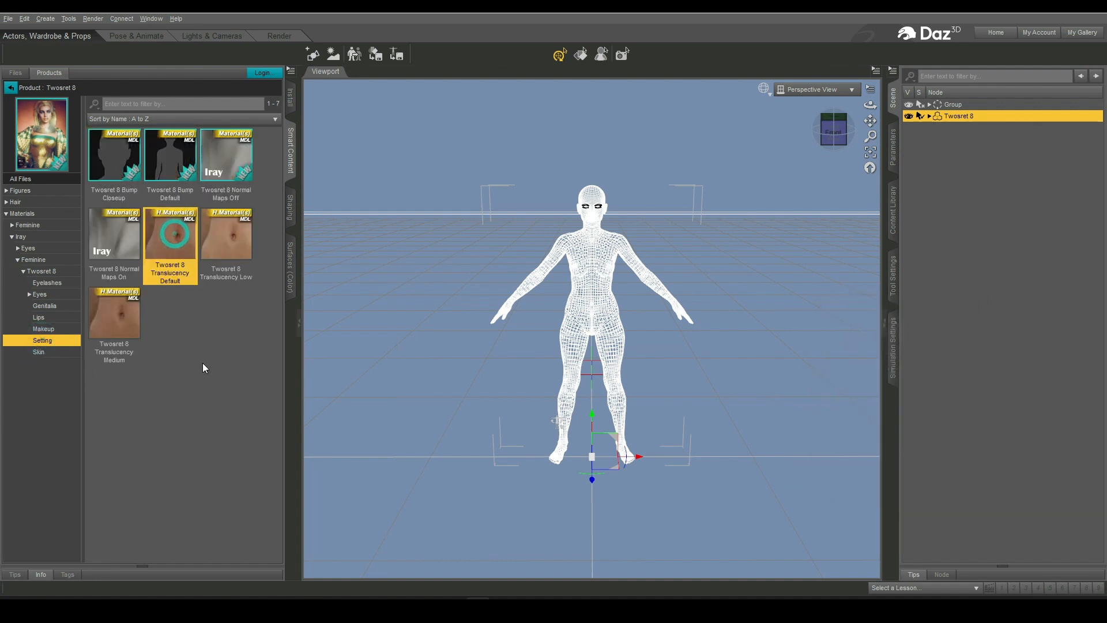
- Load the dForce Classic Wet Hair (CWH Classic Wet Hair) from the installed hair products onto the figure
click(11, 87)
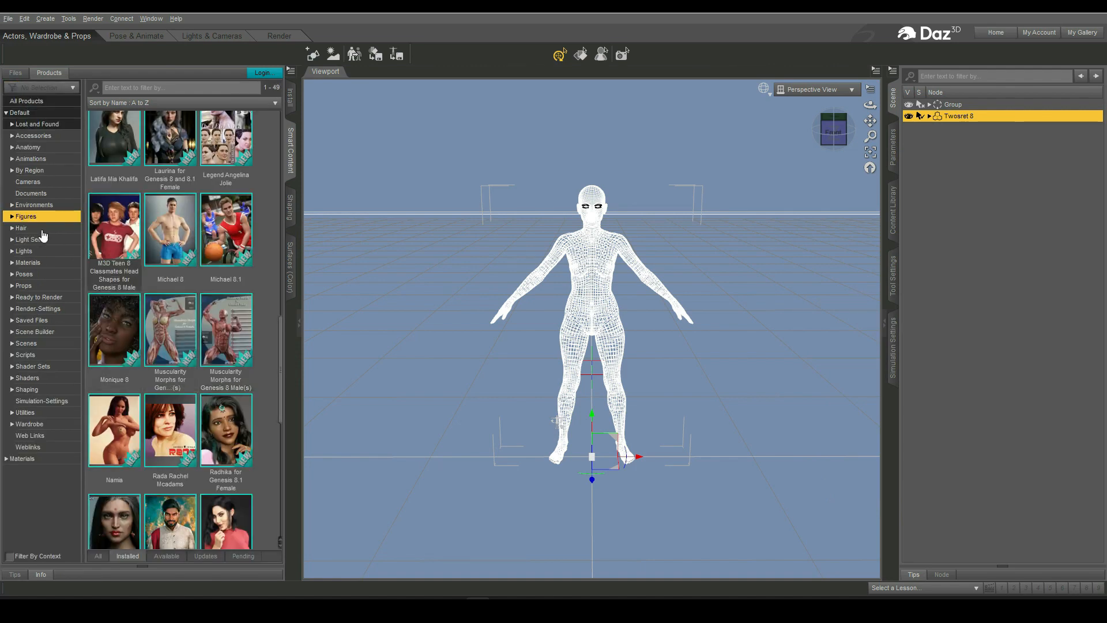
click(23, 228)
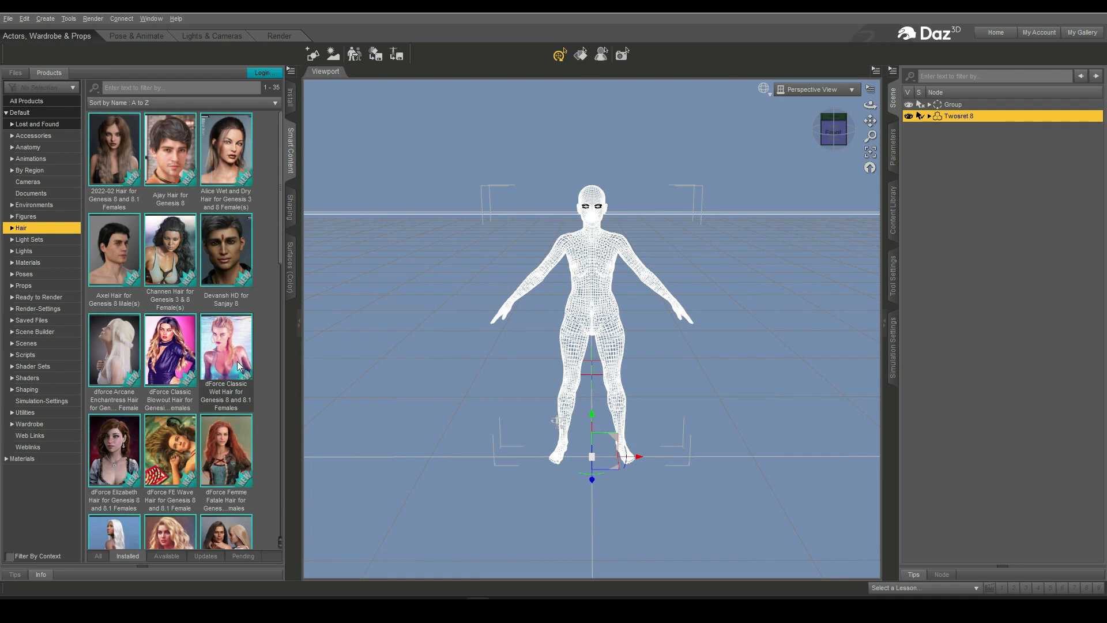
click(227, 356)
double_click(228, 355)
click(115, 169)
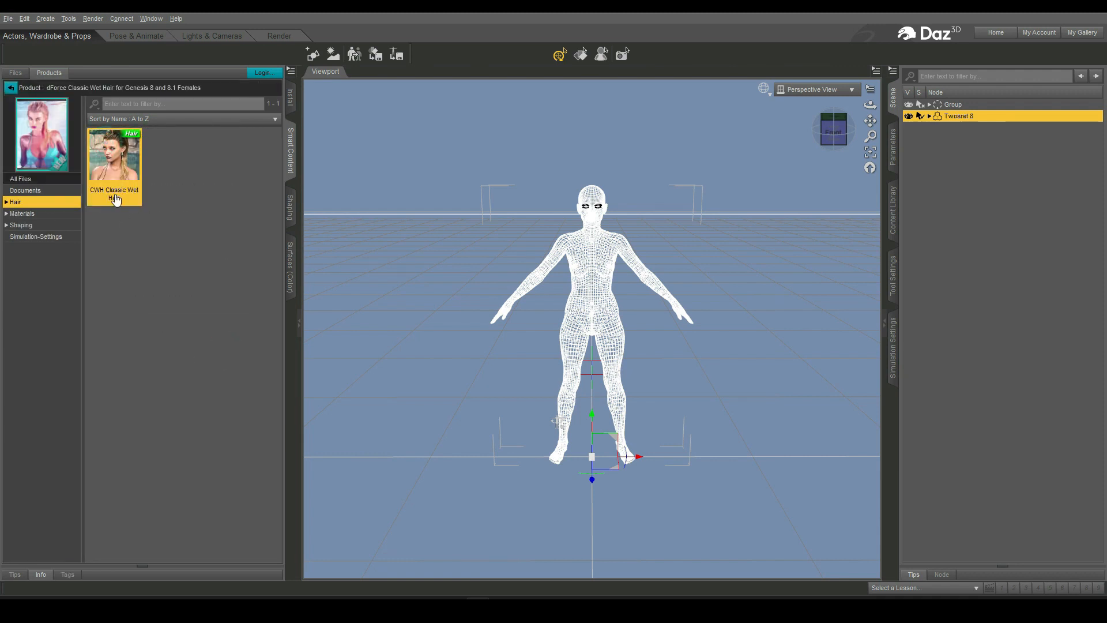
double_click(116, 169)
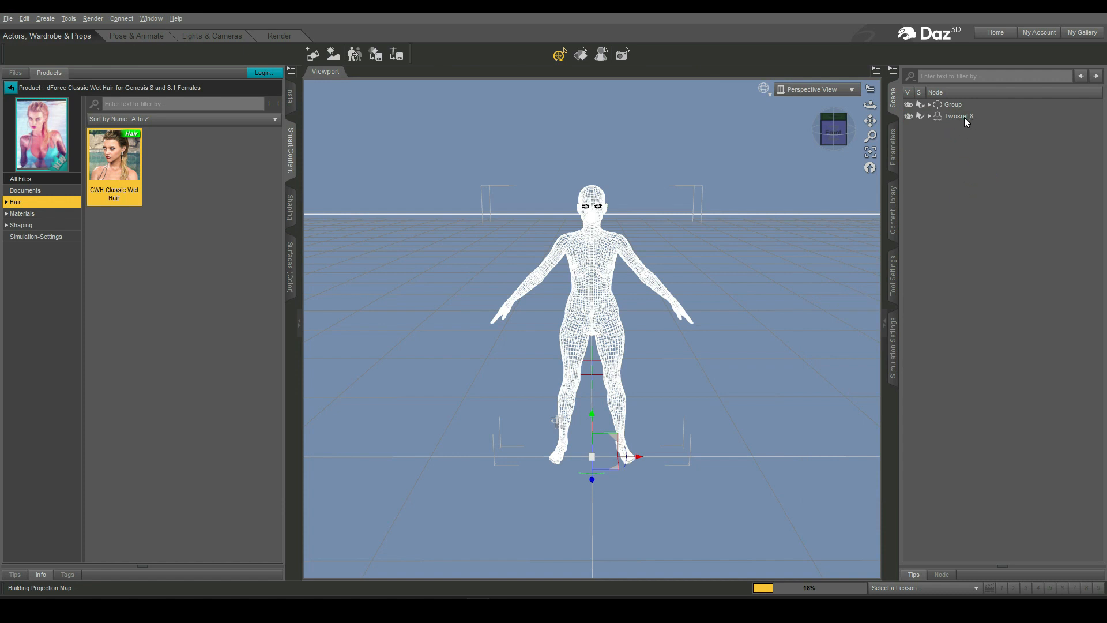
- Set Twosret 8's mesh Resolution Level to Base
click(893, 151)
click(953, 214)
click(1038, 97)
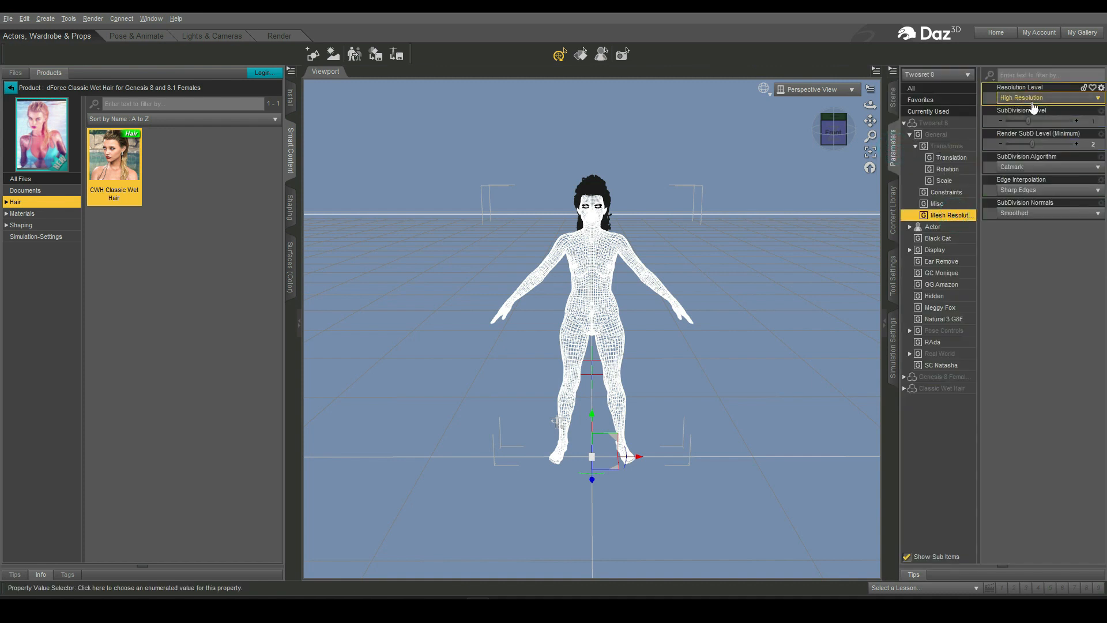
click(1031, 109)
click(897, 98)
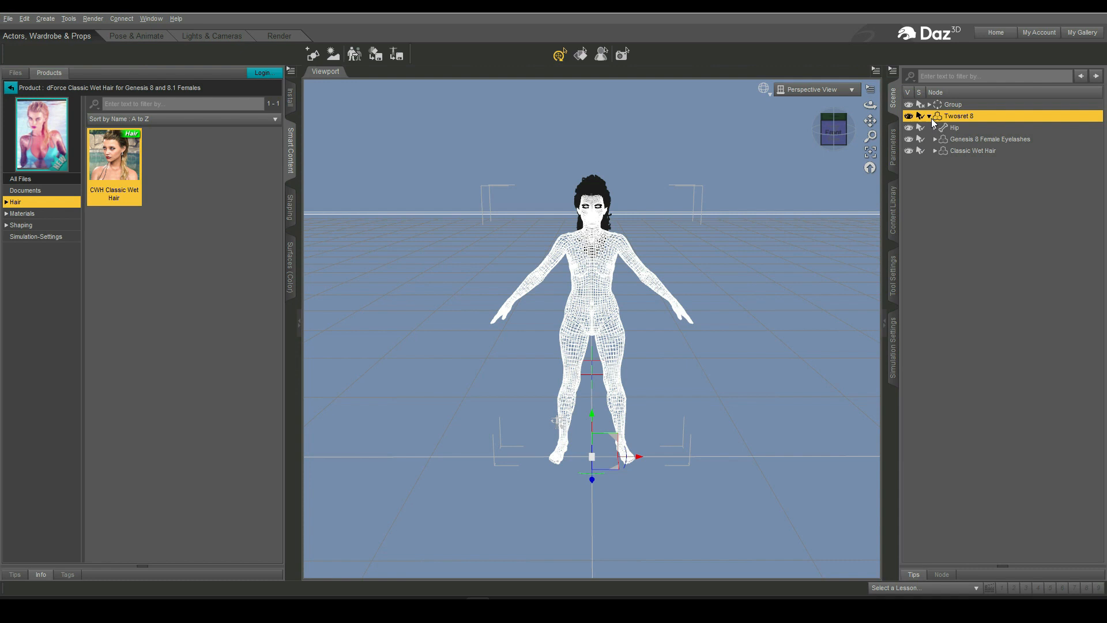
- Select Classic Wet Hair and set its Resolution Level to Base
click(957, 150)
click(895, 165)
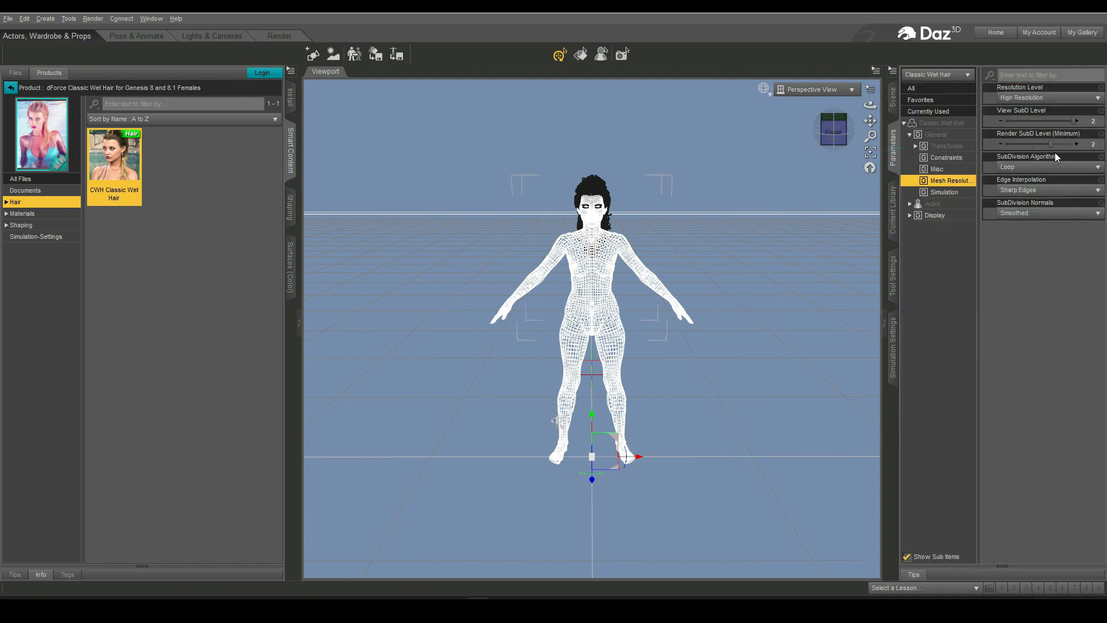
click(1040, 99)
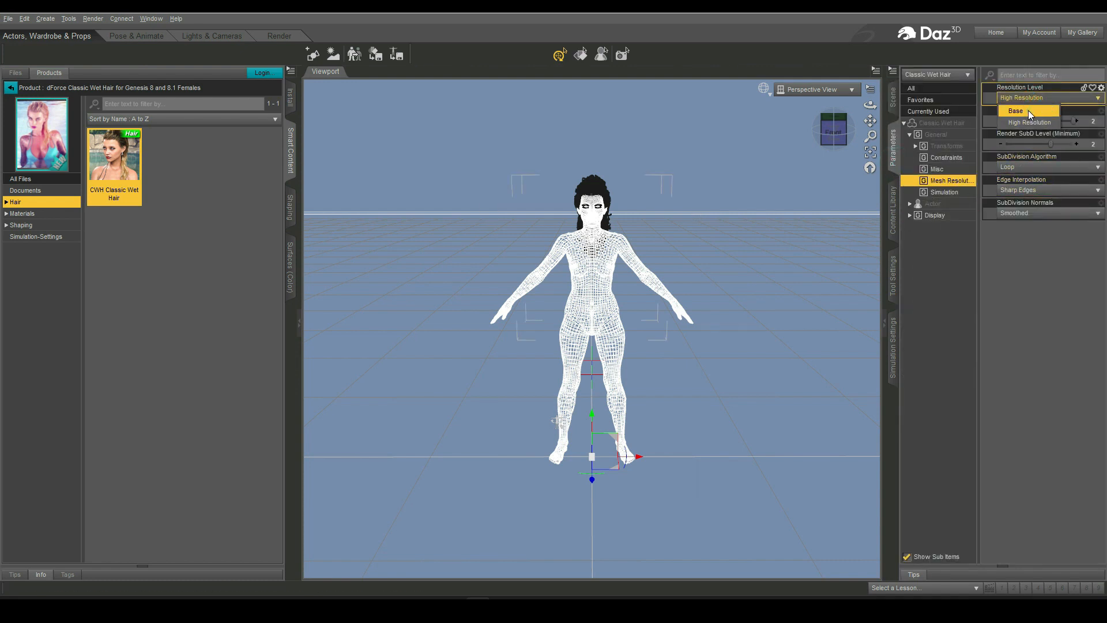
click(1028, 110)
- Apply the CWH Initial Shape Spread Out-Curly Style shaping preset to the hair
click(23, 225)
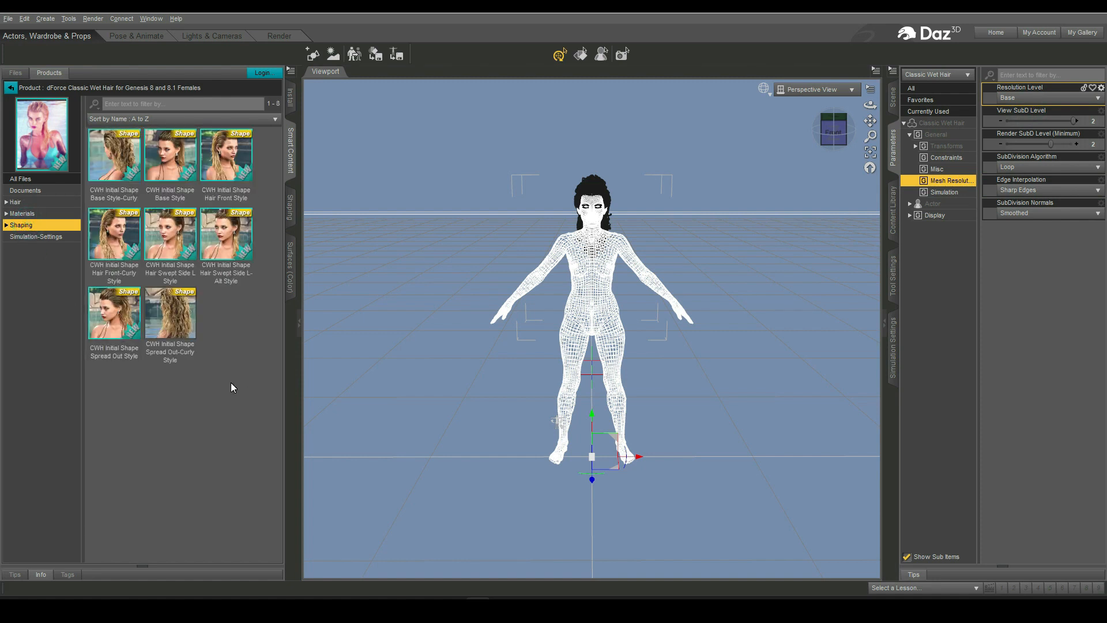
double_click(172, 320)
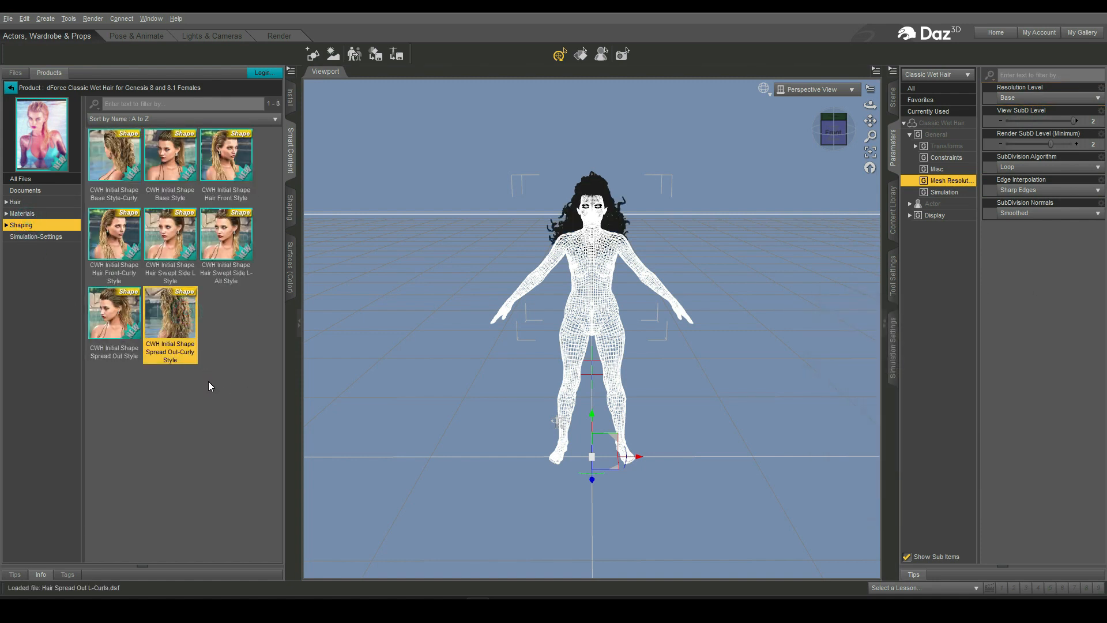
- Apply the CWH 01 Dark Chocolate Brown material to the hair
click(22, 214)
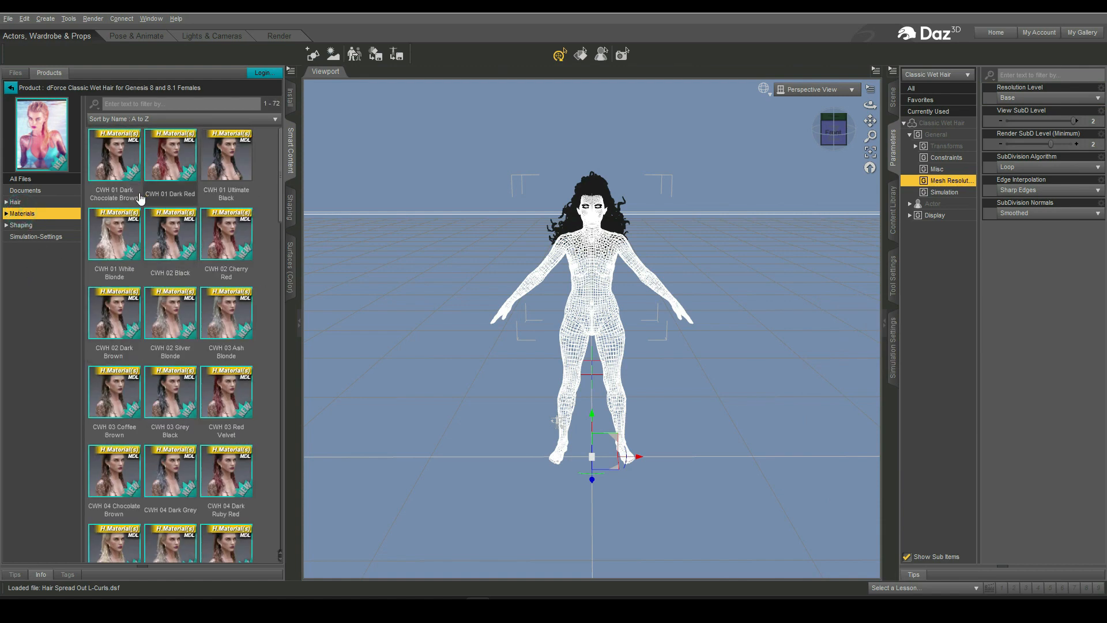
double_click(116, 153)
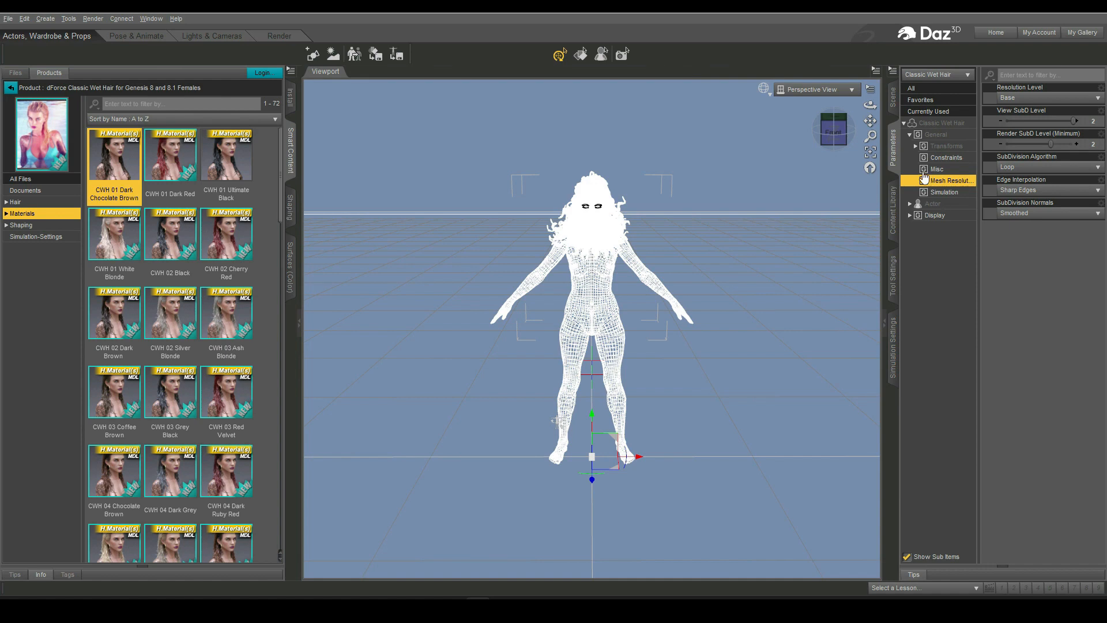
click(893, 99)
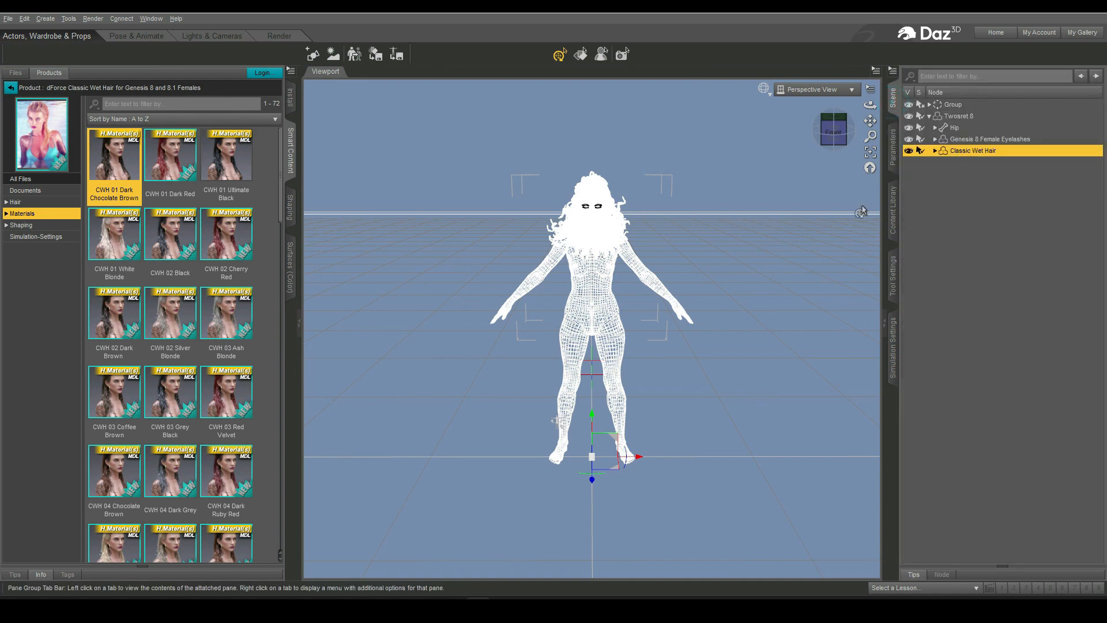
- Open the Yacht String Bikini product from installed Wardrobe and load Yacht String Bikini All onto Twosret 8
click(11, 90)
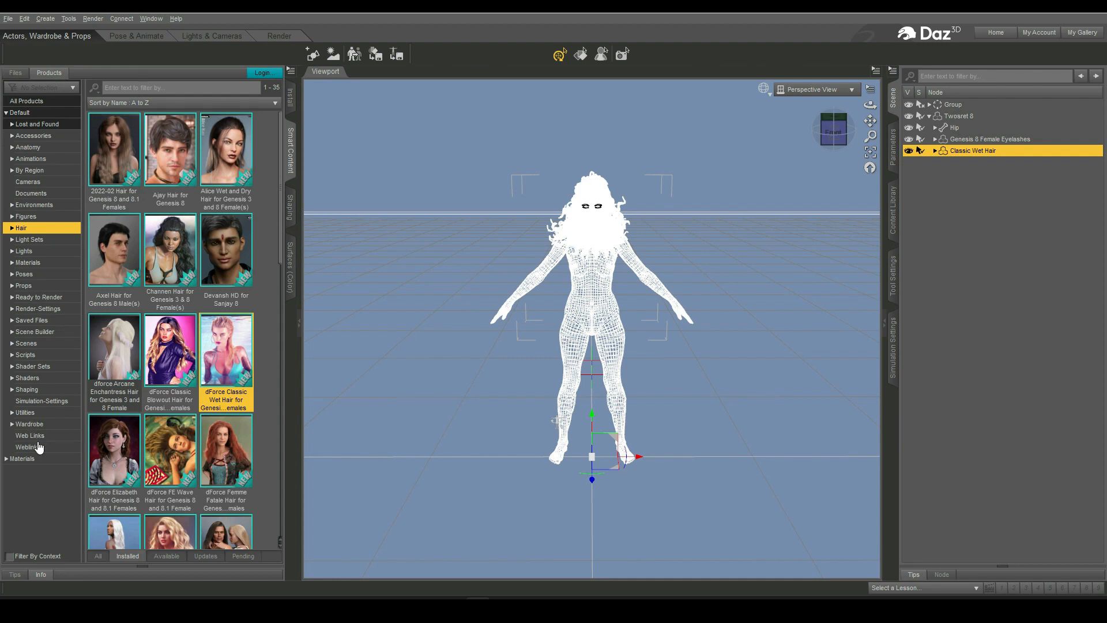
click(29, 424)
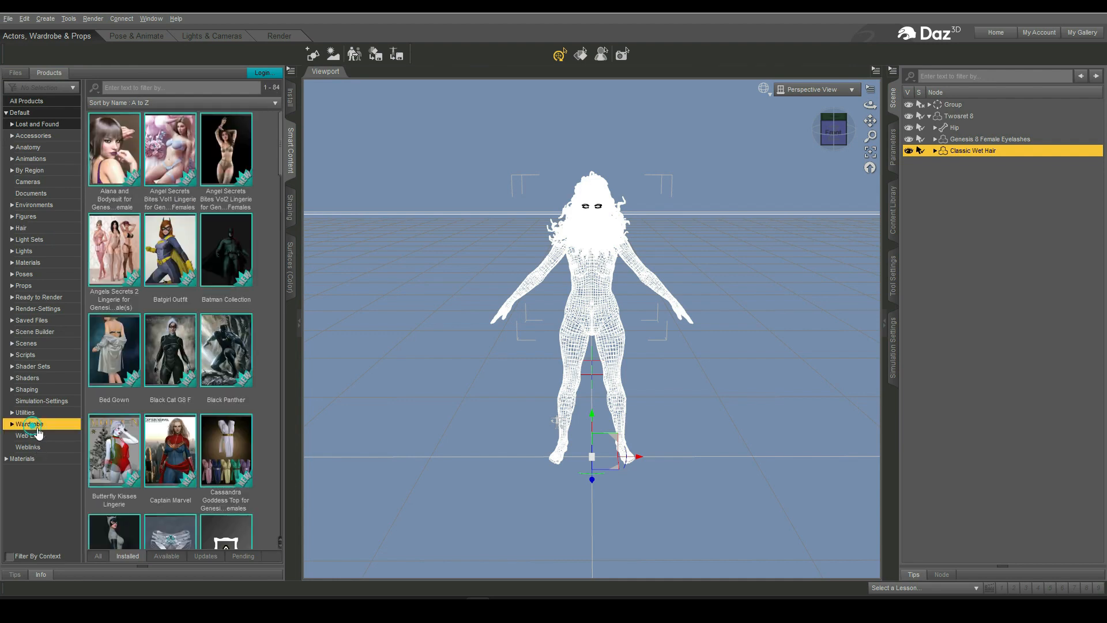
scroll(205, 439, down, 10)
scroll(205, 439, down, 5)
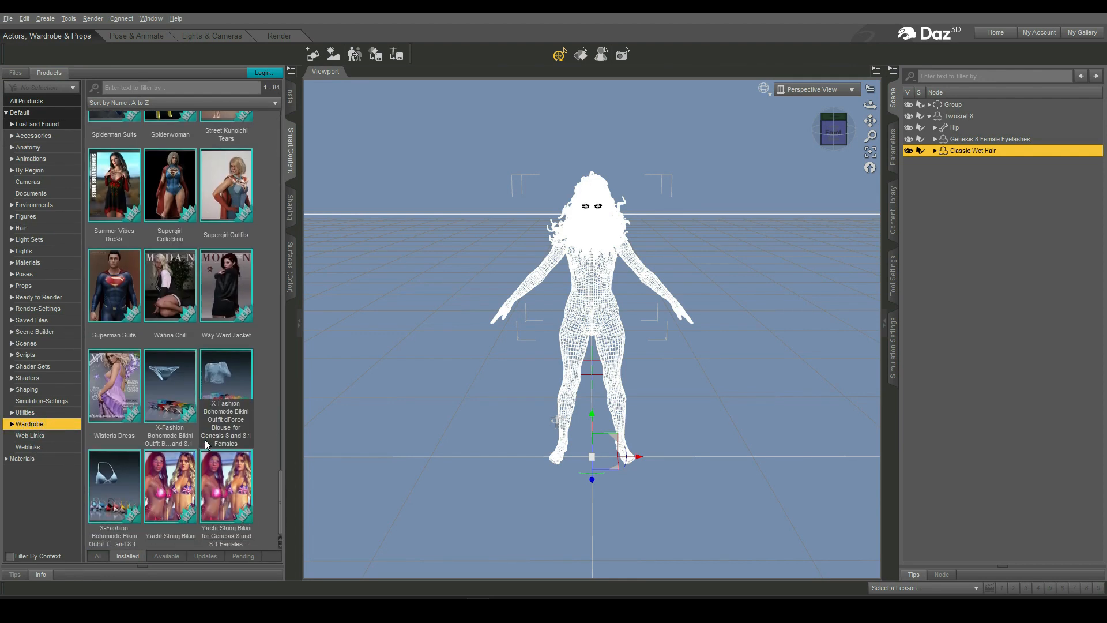
double_click(219, 492)
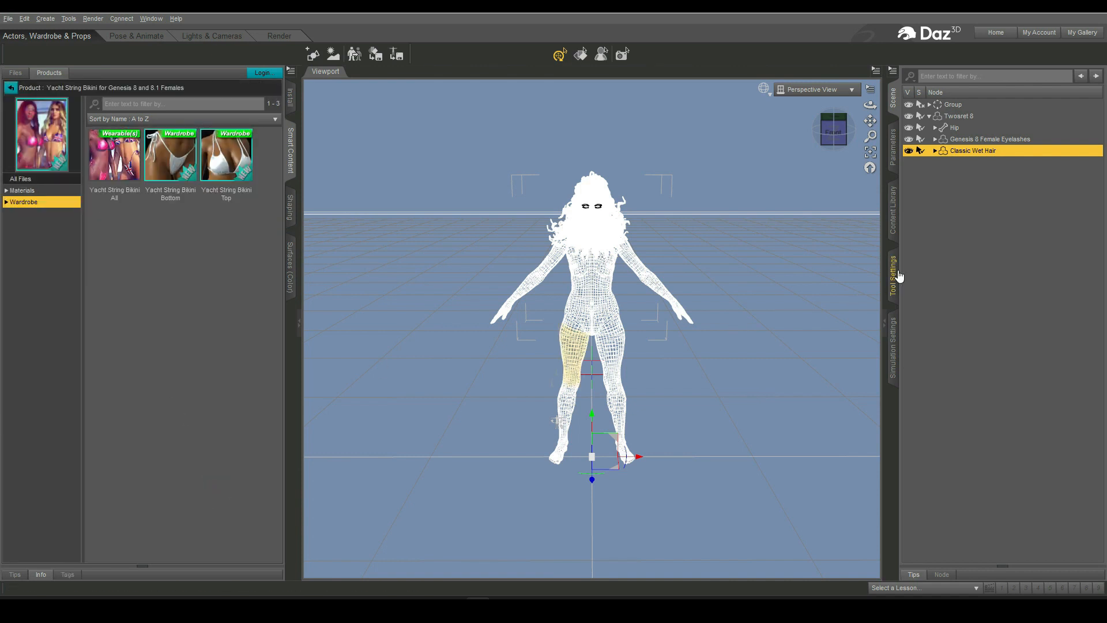
click(980, 116)
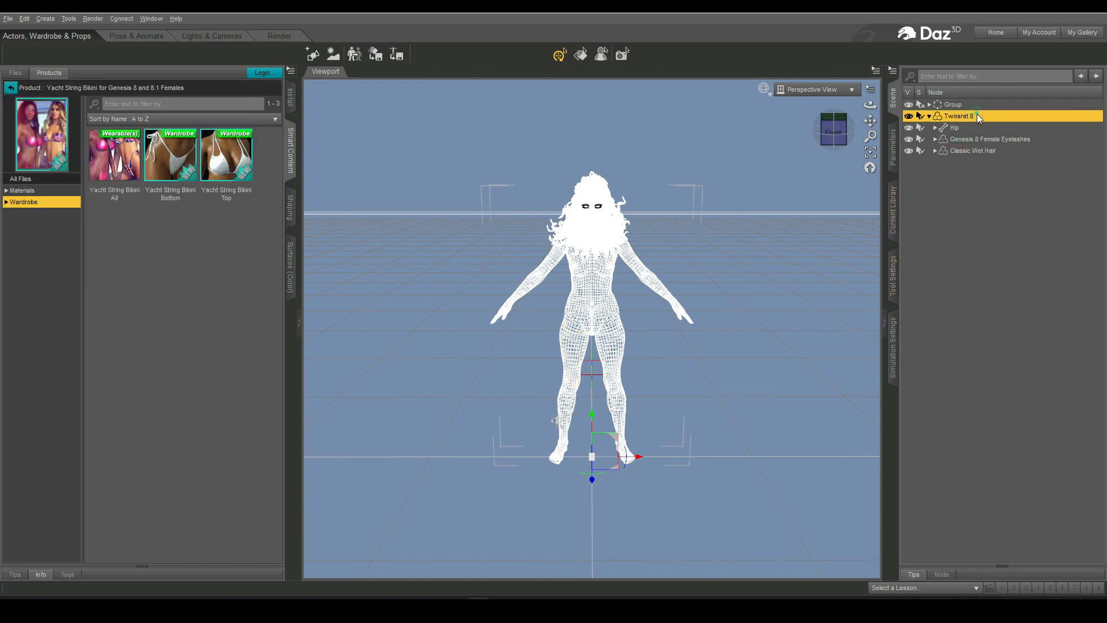
double_click(114, 156)
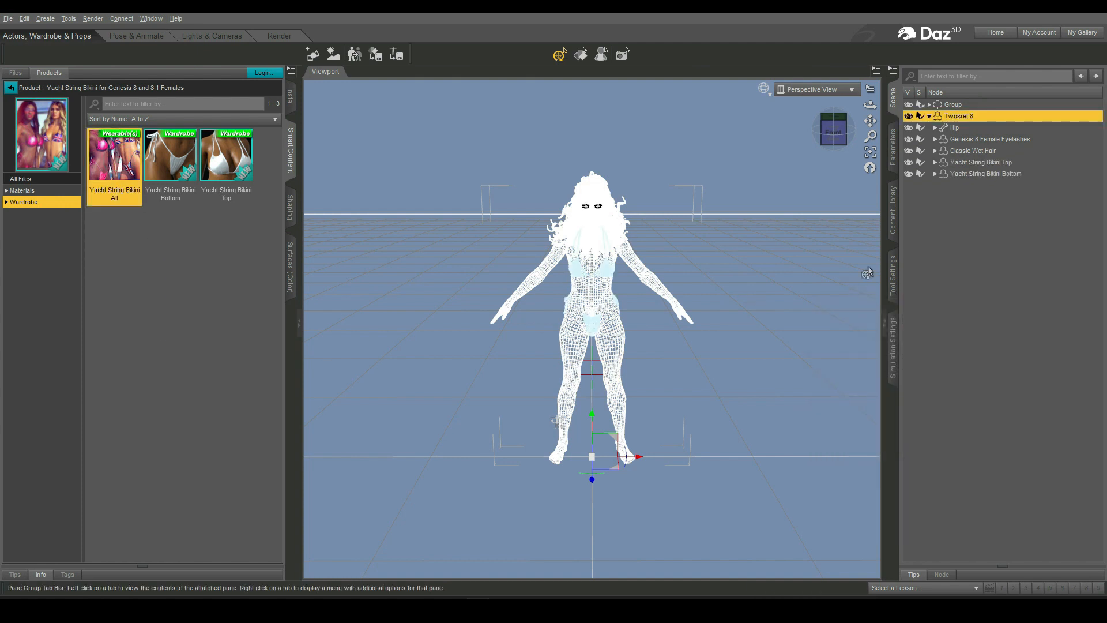
- Select Yacht String Bikini Top and apply the YS Bikini Top Mat 013 material
click(983, 162)
click(22, 191)
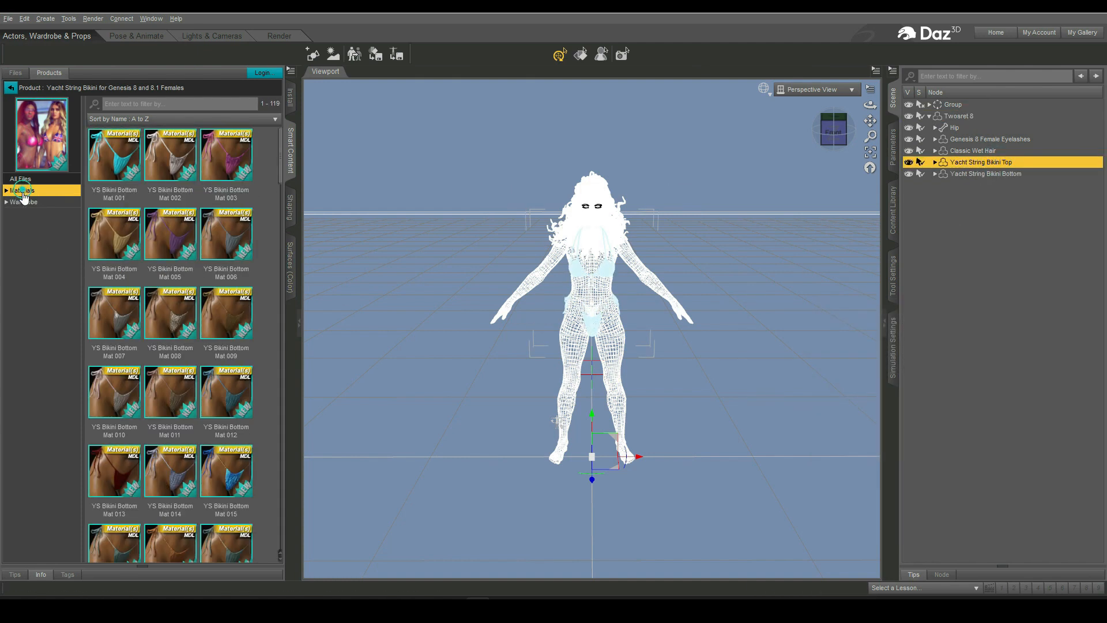
scroll(190, 458, down, 5)
scroll(192, 460, down, 10)
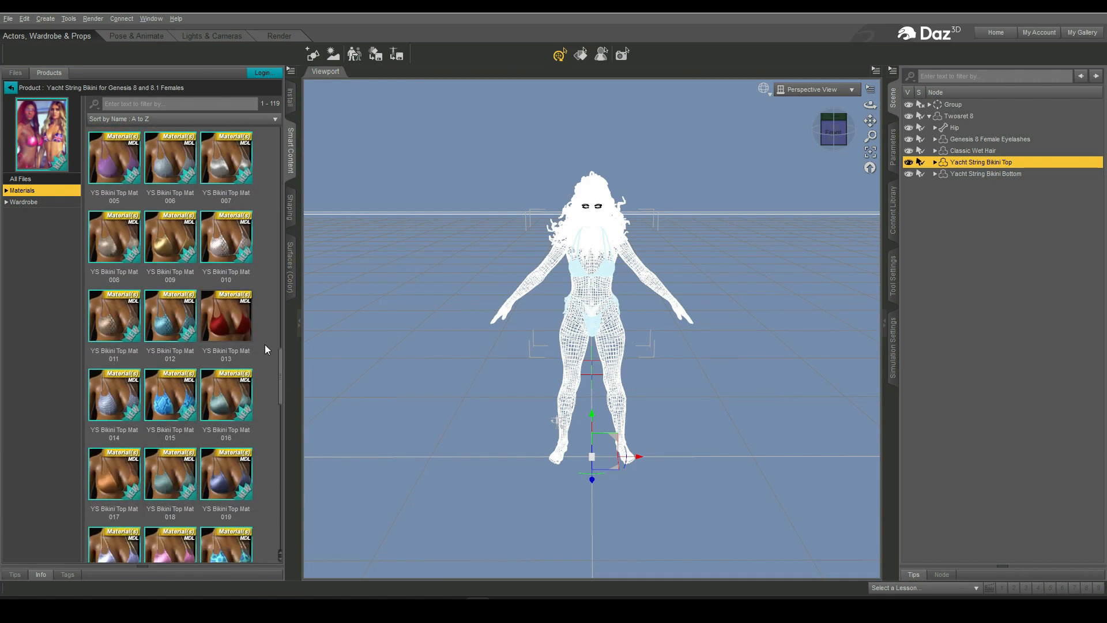
double_click(239, 331)
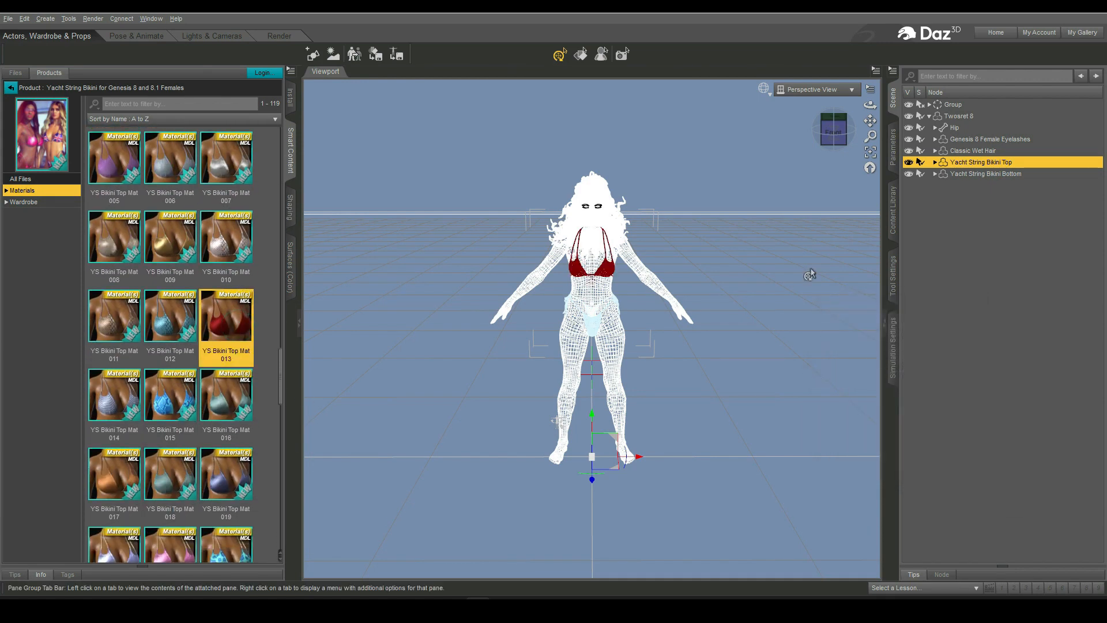
- Select Yacht String Bikini Bottom and apply the YS Bikini Bottom Mat 013 material
click(993, 176)
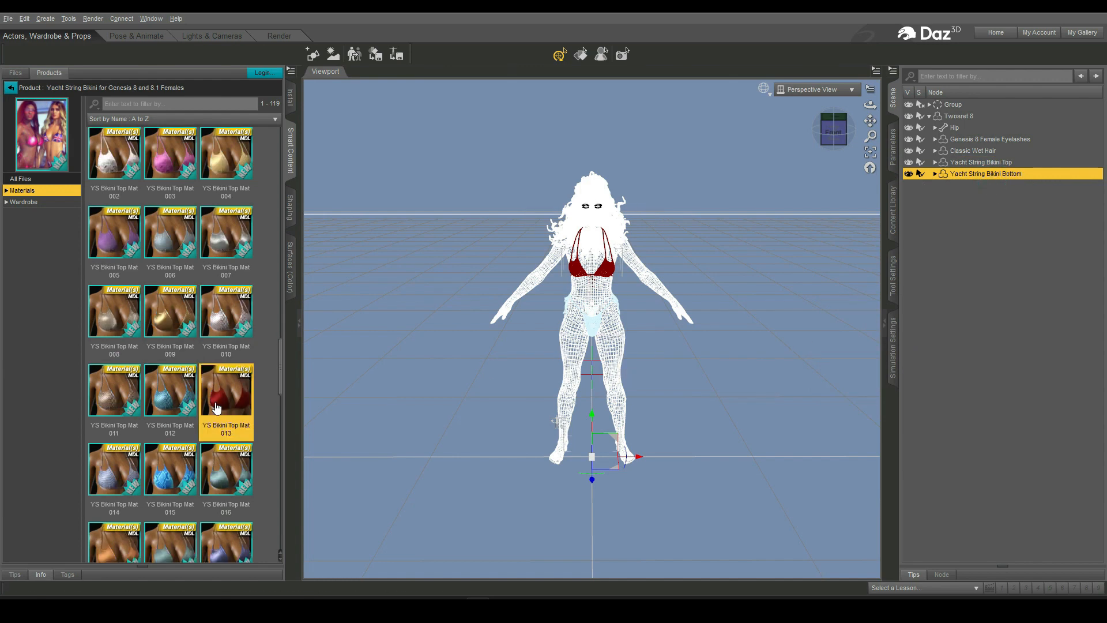
scroll(216, 408, up, 10)
scroll(216, 408, down, 10)
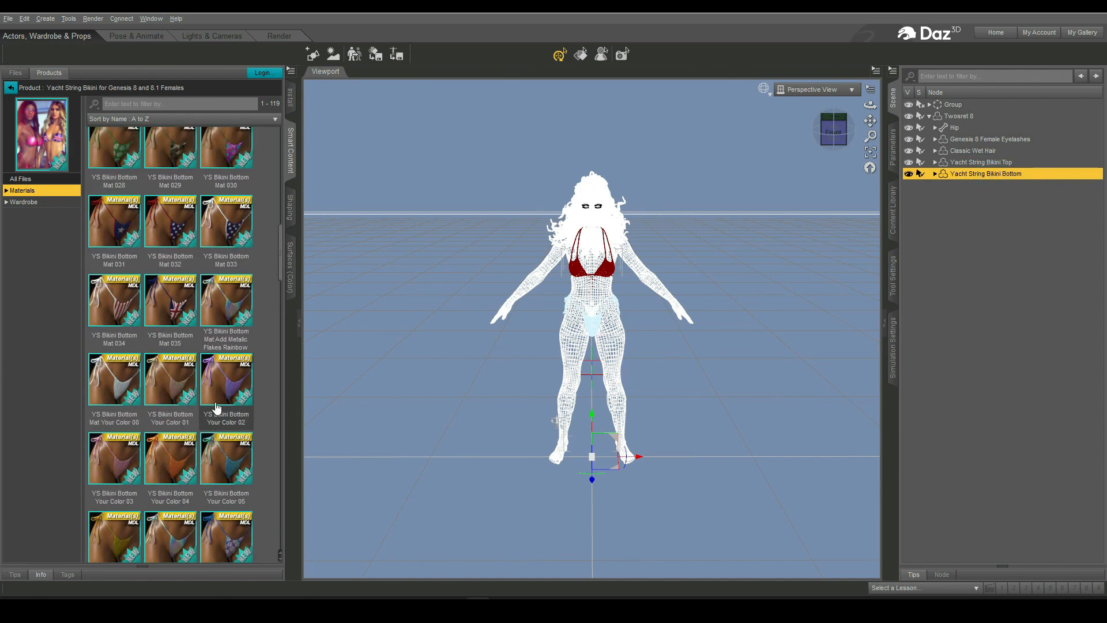
scroll(217, 409, up, 3)
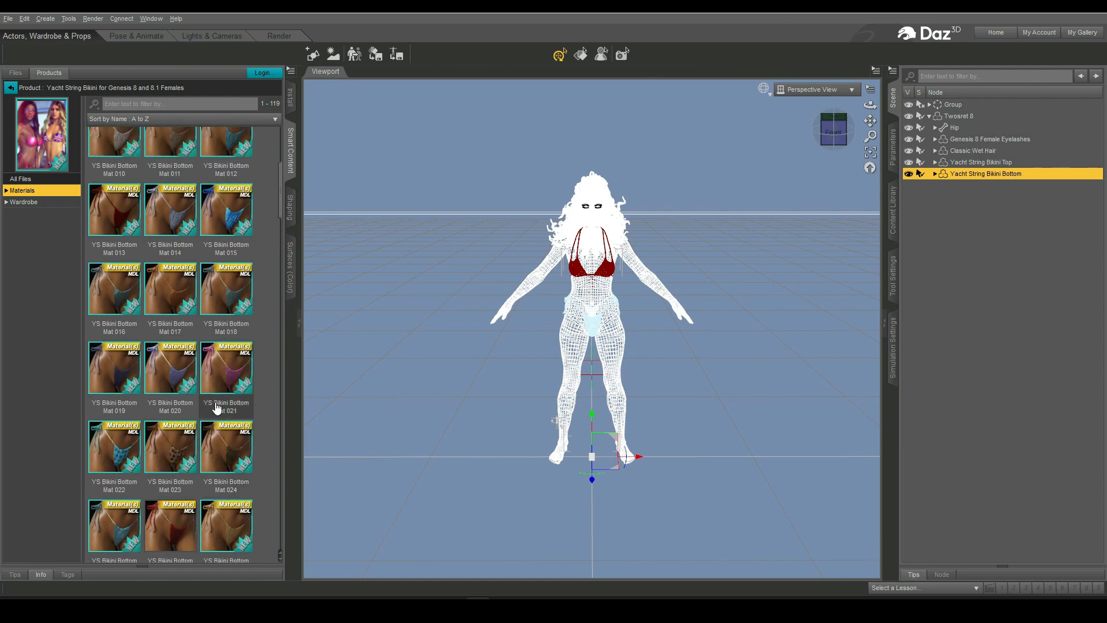
double_click(124, 247)
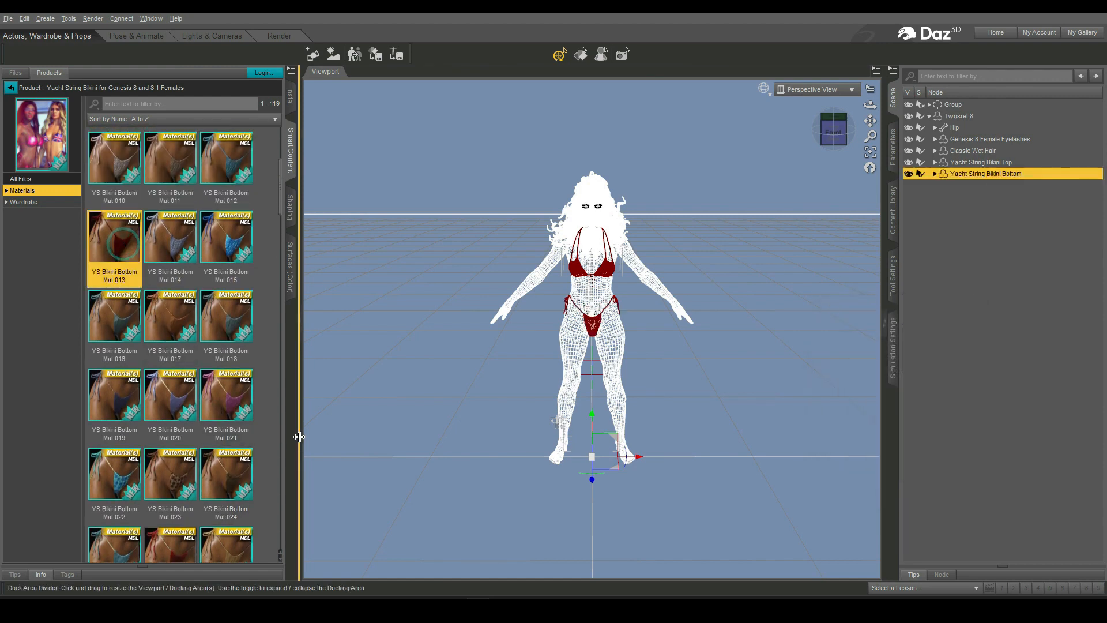
- Switch the viewport to a textured draw style
click(10, 88)
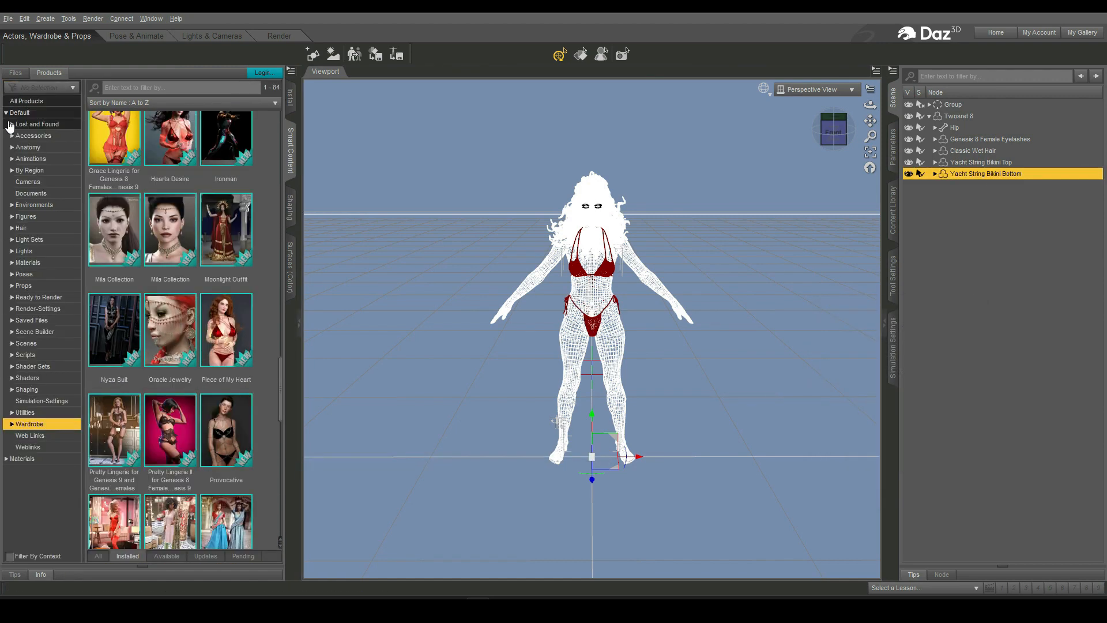
click(763, 88)
click(765, 202)
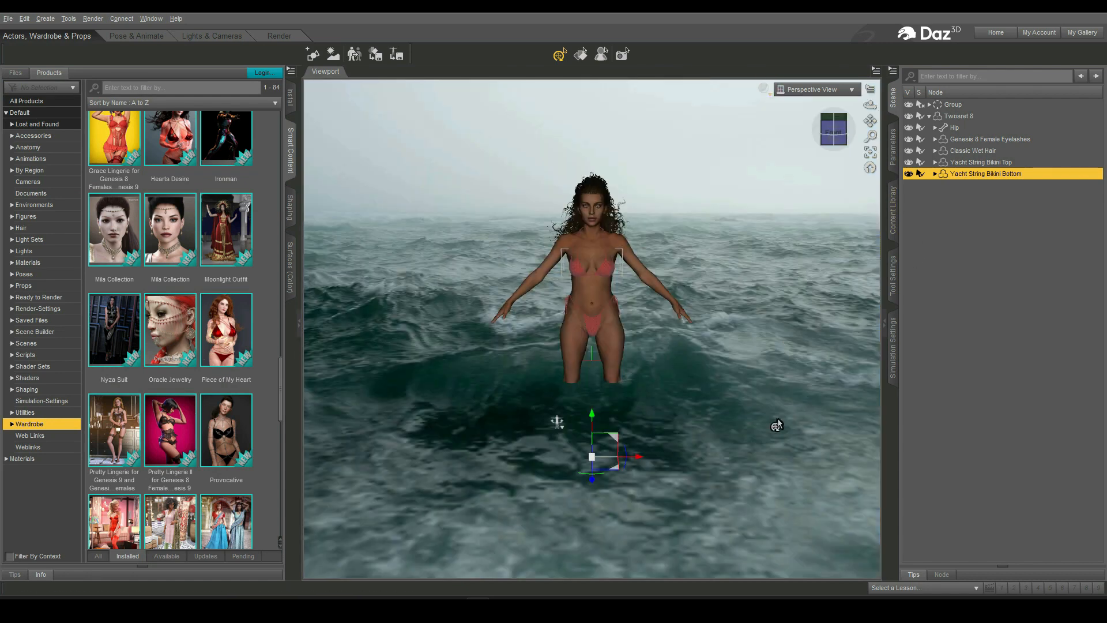
- Select Twosret 8 and apply the Z PSM Plus Size Model Morph from the Z Plus Size Model Shape Preset product
click(964, 116)
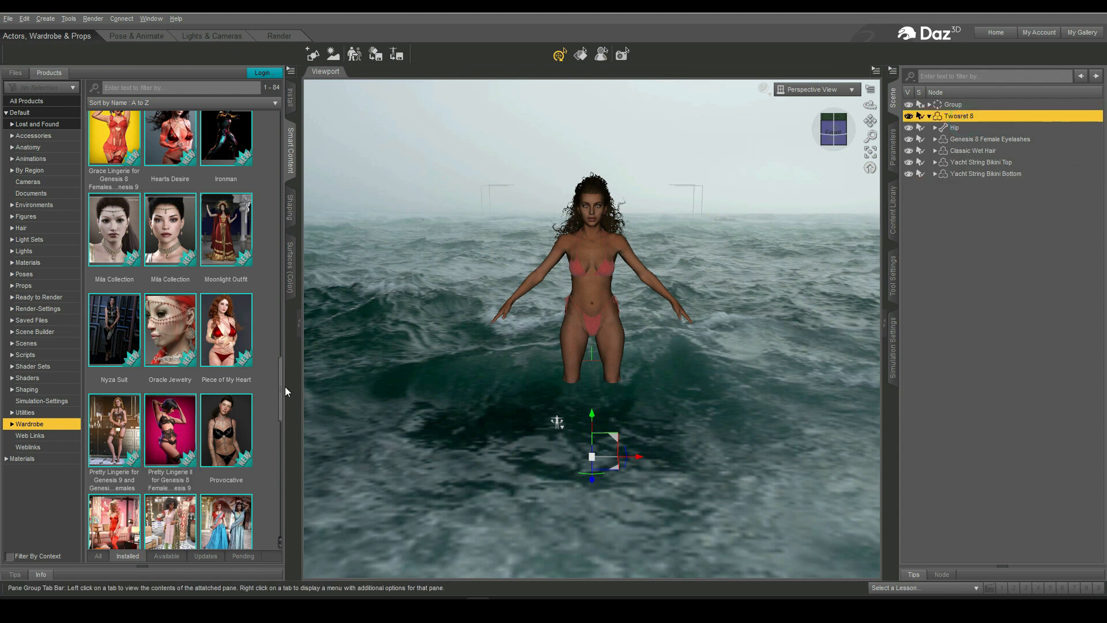
drag(284, 387, 287, 519)
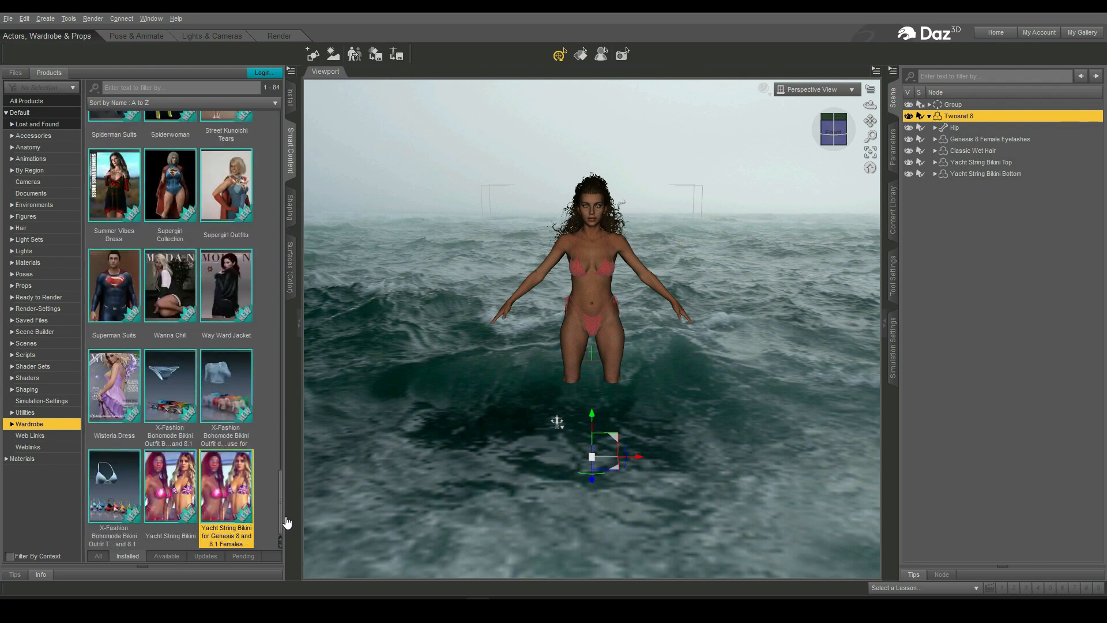
click(24, 390)
scroll(191, 485, down, 15)
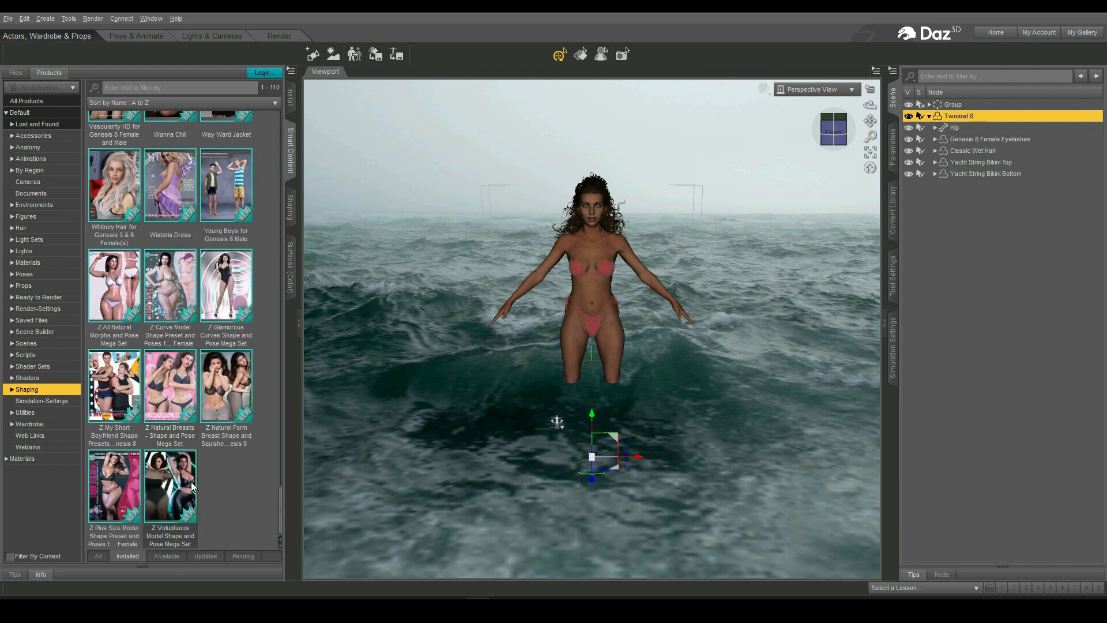
double_click(114, 485)
click(116, 169)
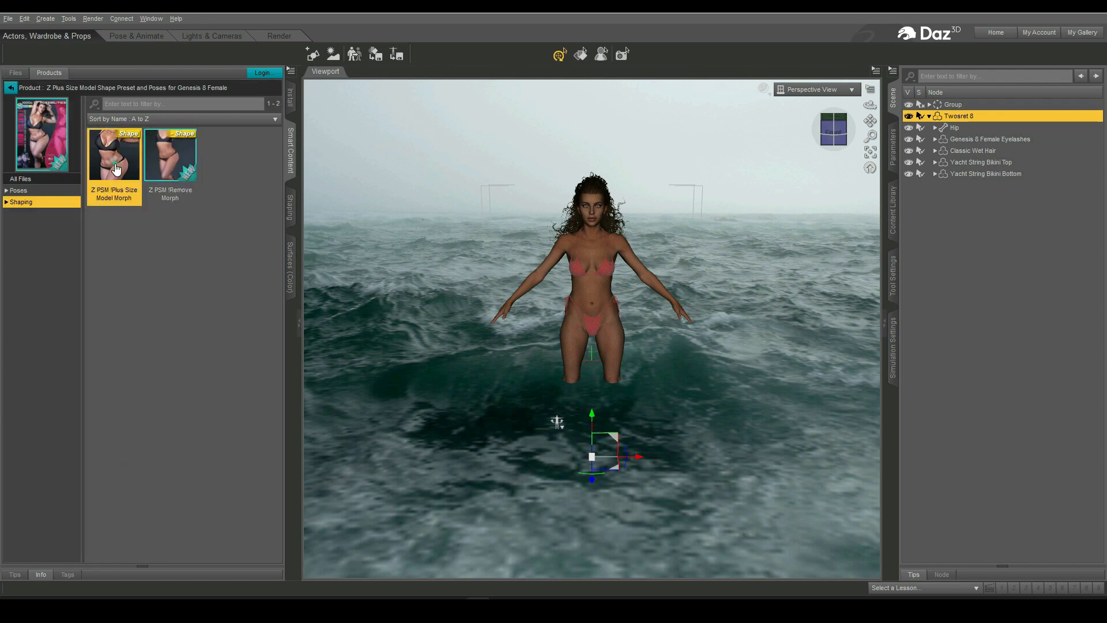
double_click(116, 169)
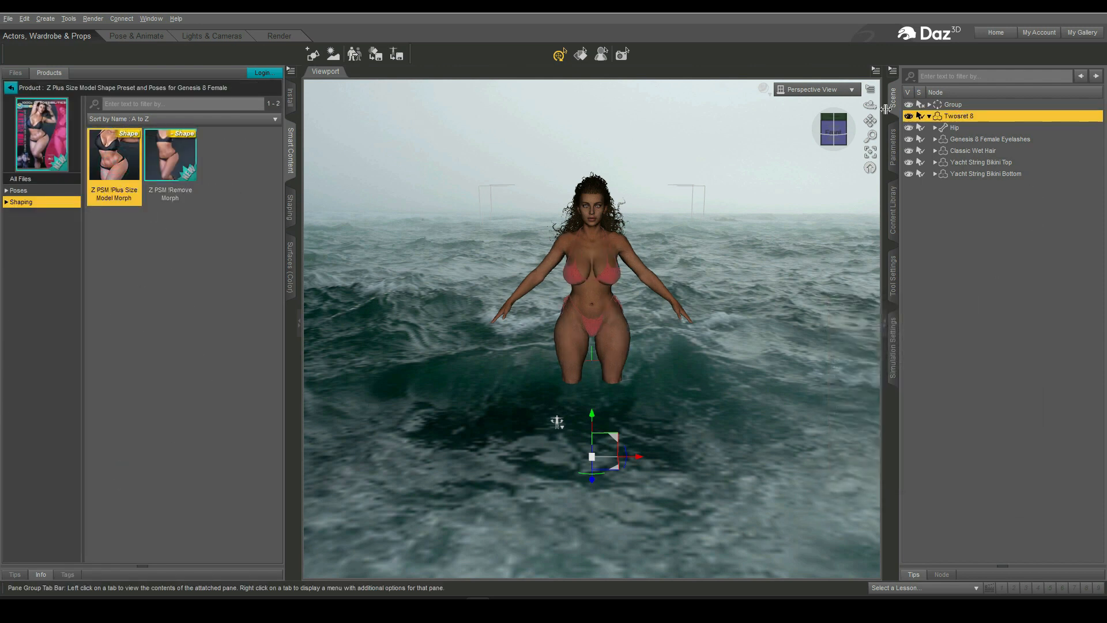
- Try the Z USTC Full 12 Genesis 8 Female Mirror pose from the Z Ultimate Standing Pose Collection on Twosret 8
mouse_move(870, 105)
mouse_down()
mouse_move(870, 124)
mouse_move(869, 106)
mouse_up()
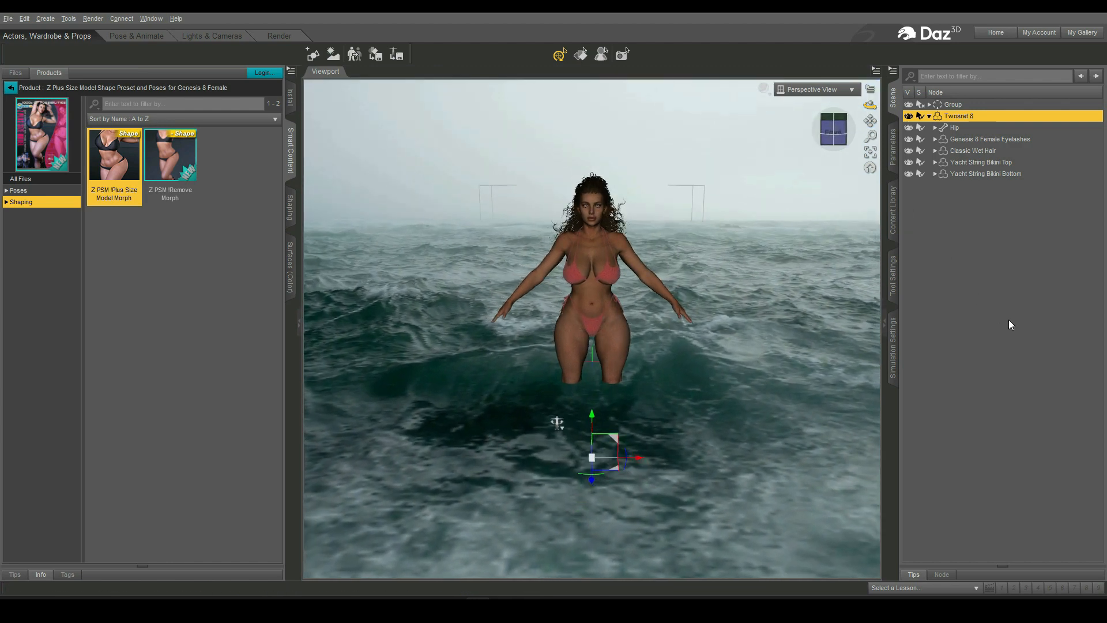
click(49, 419)
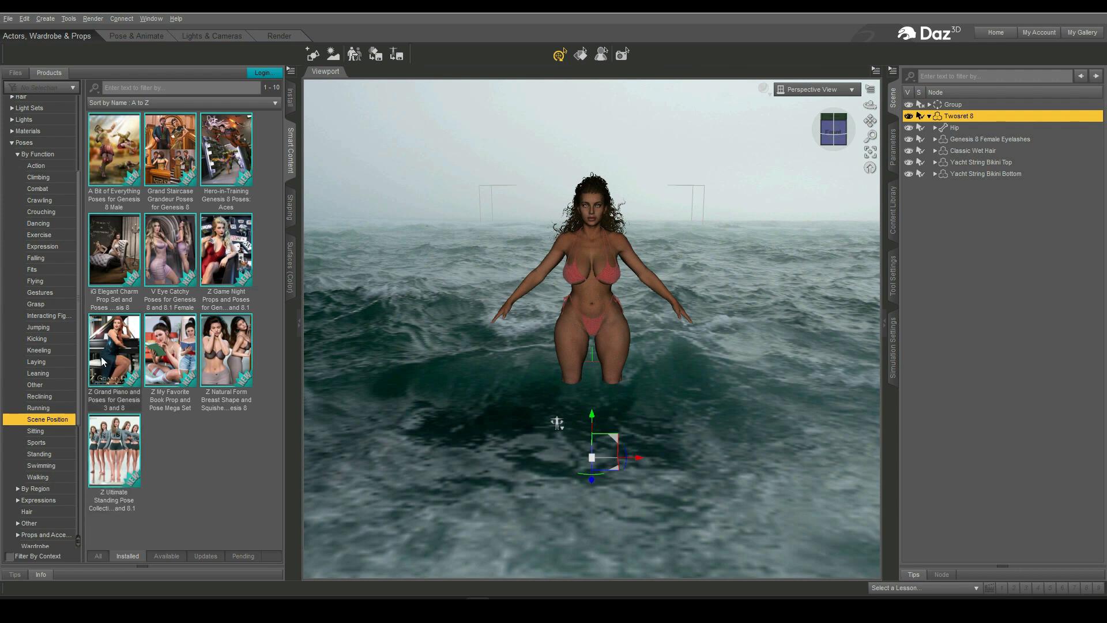
click(116, 469)
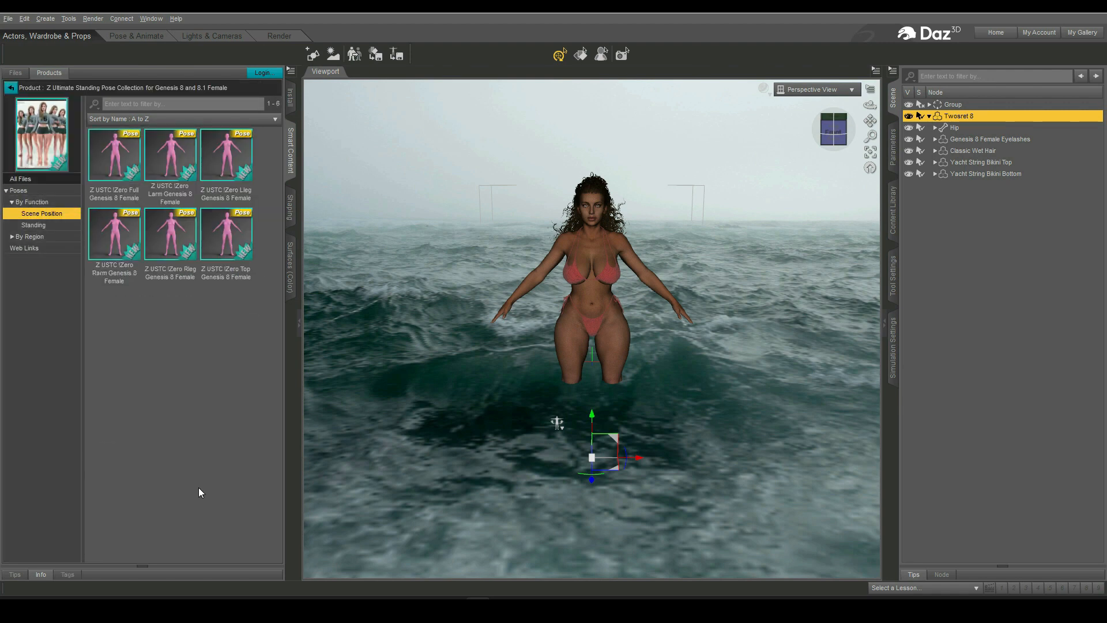
click(33, 225)
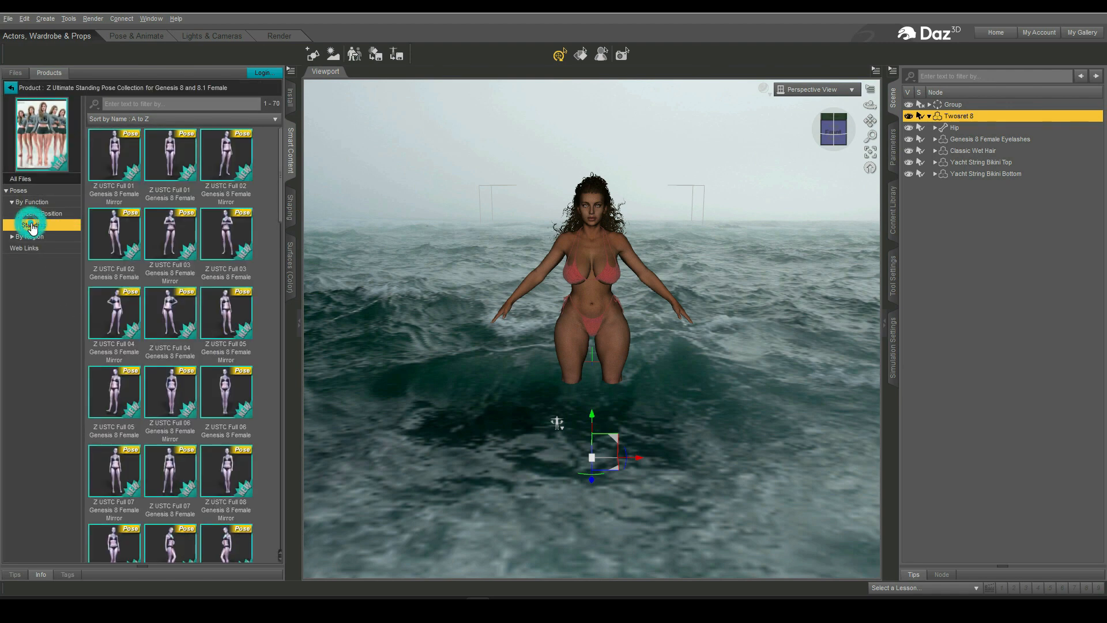
scroll(199, 396, down, 5)
scroll(199, 396, up, 3)
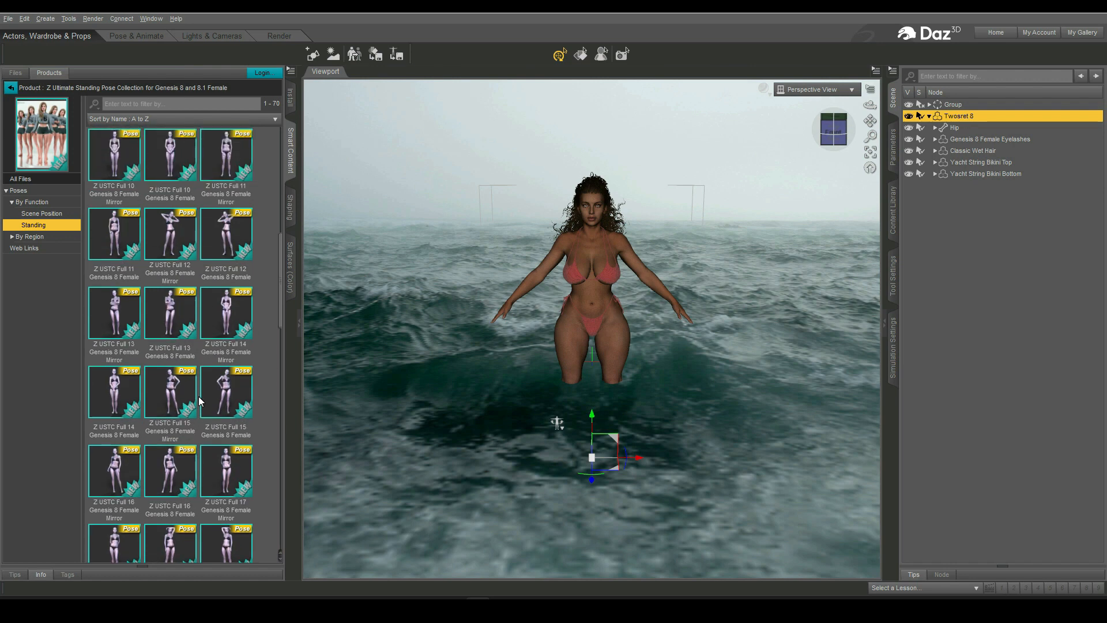
double_click(171, 226)
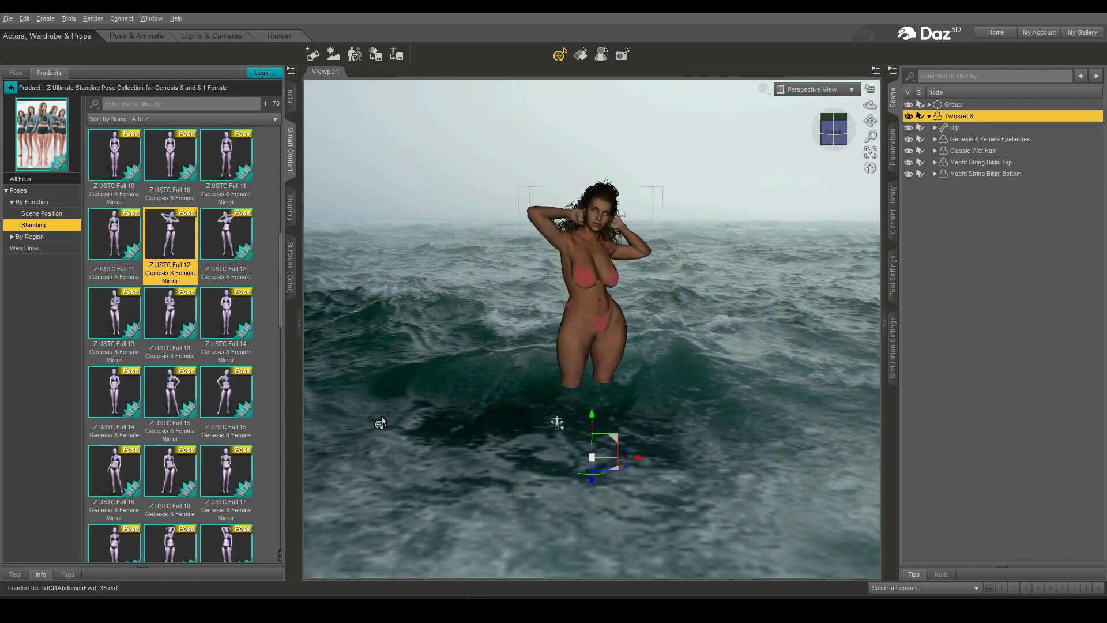
- Apply the Z USTC Full 34 Genesis 8 Female Mirror pose and lower the figure slightly along the Y axis
scroll(173, 499, down, 8)
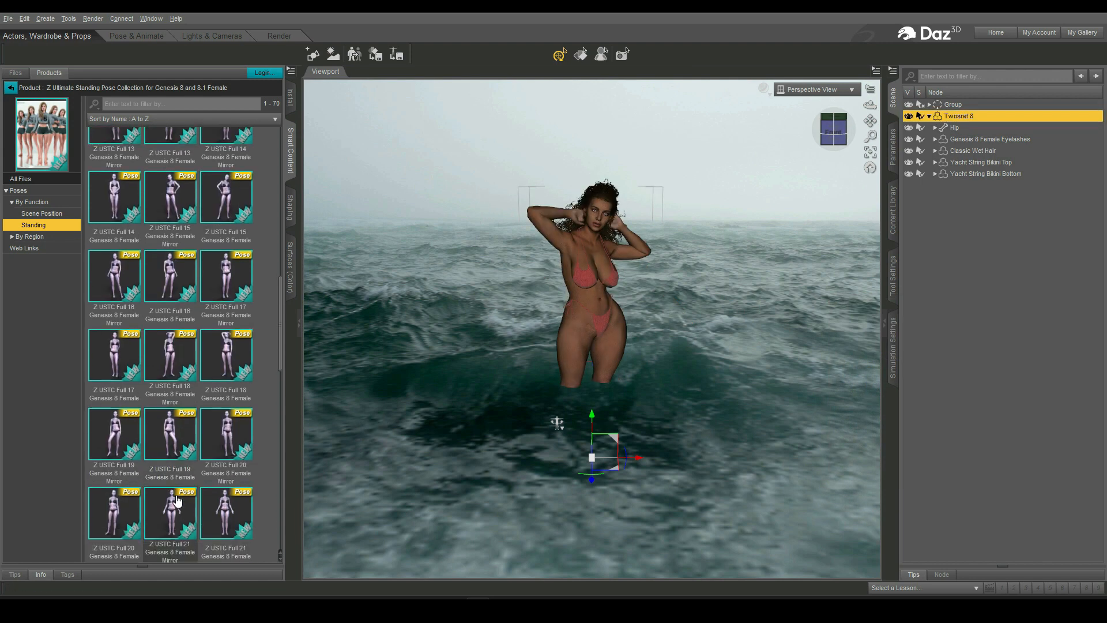
scroll(178, 501, down, 4)
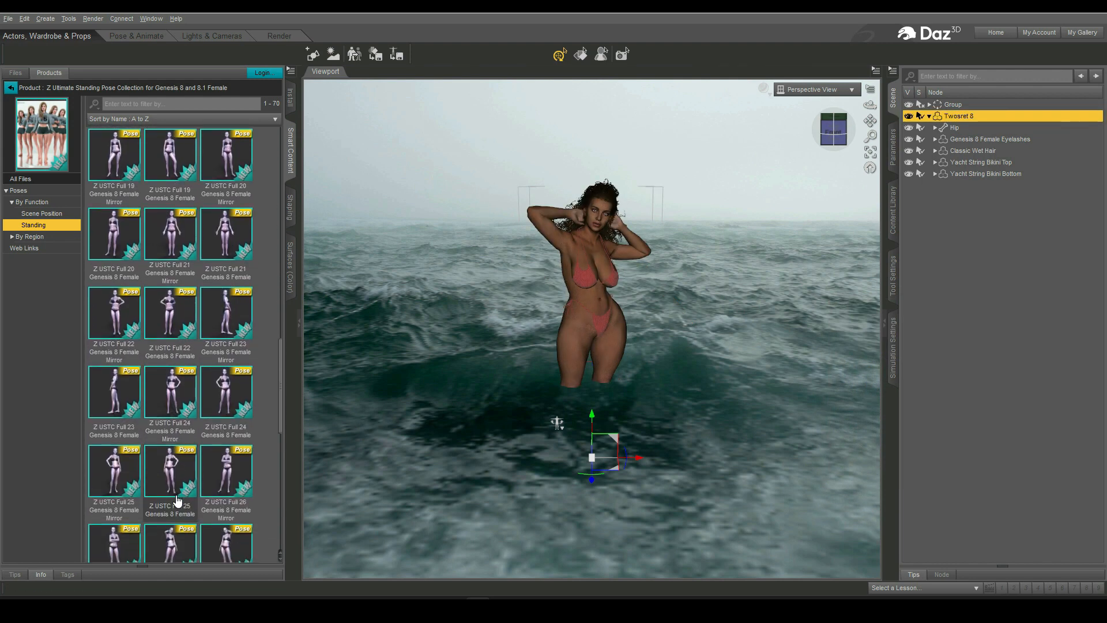
scroll(178, 501, down, 12)
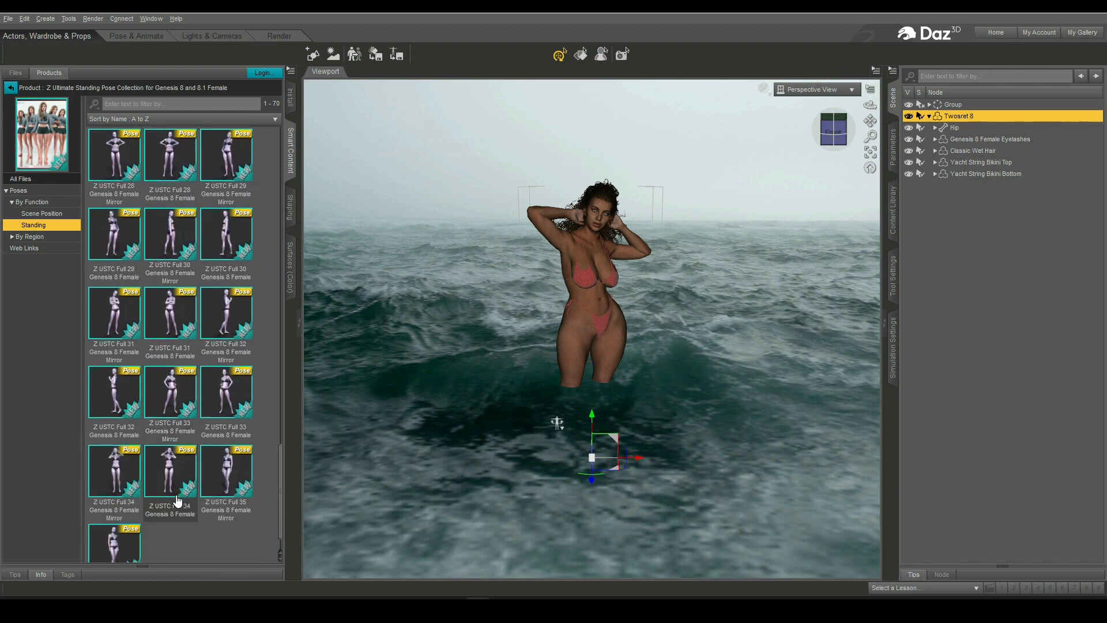
click(122, 470)
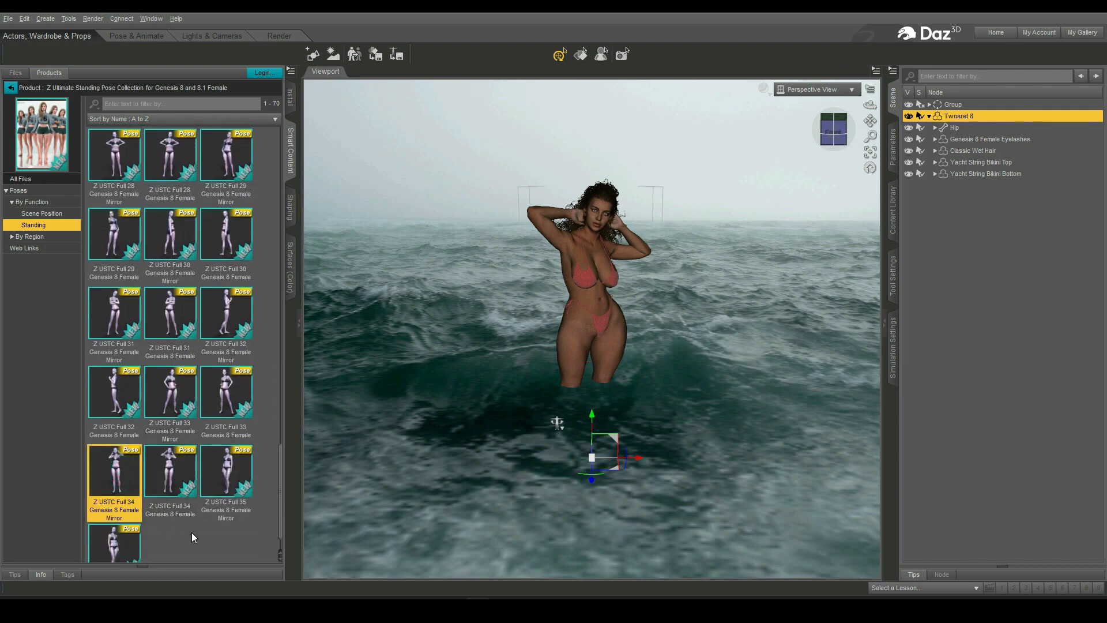
double_click(137, 465)
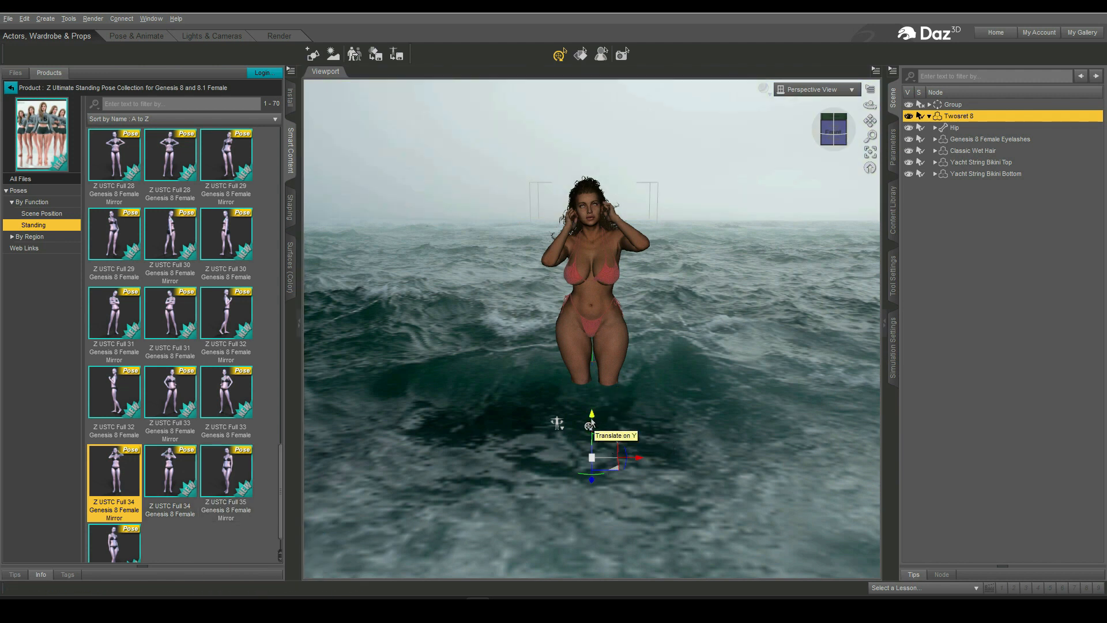
drag(590, 420, 582, 450)
- Load USM Shell G8F v1.2 from the Ultimate Skin Moisture Female product onto Twosret 8
scroll(188, 399, down, 5)
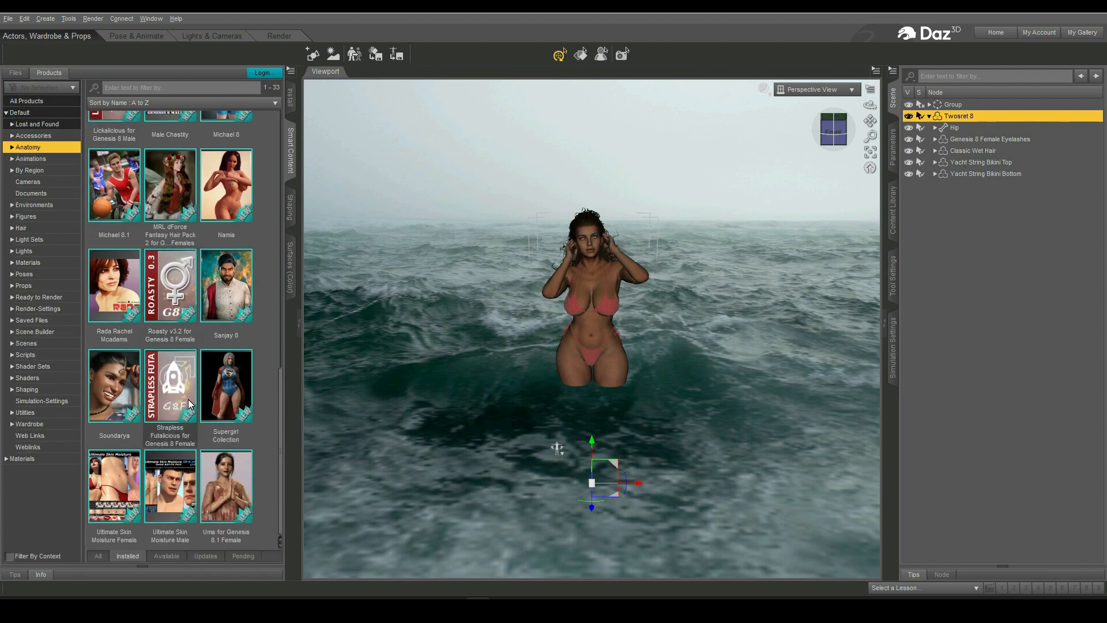
double_click(125, 465)
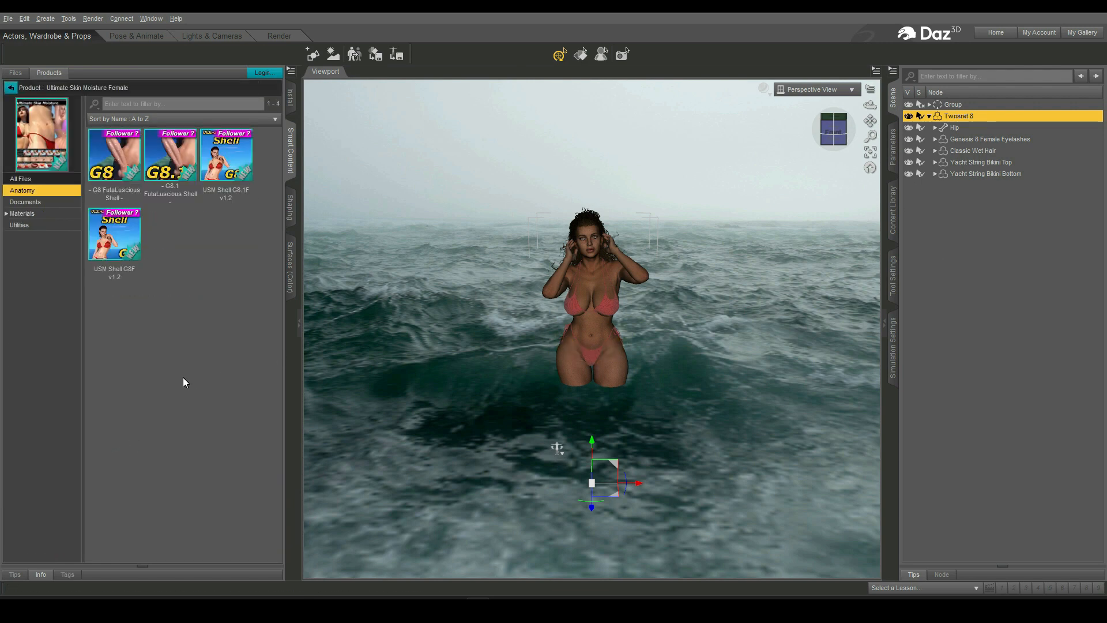
click(115, 242)
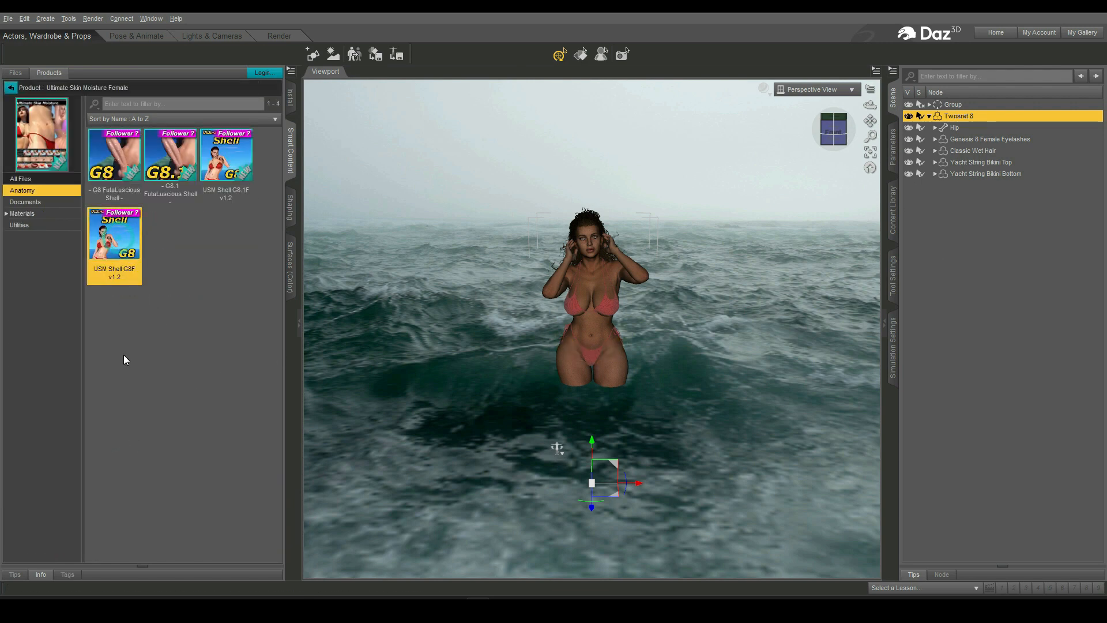
double_click(110, 245)
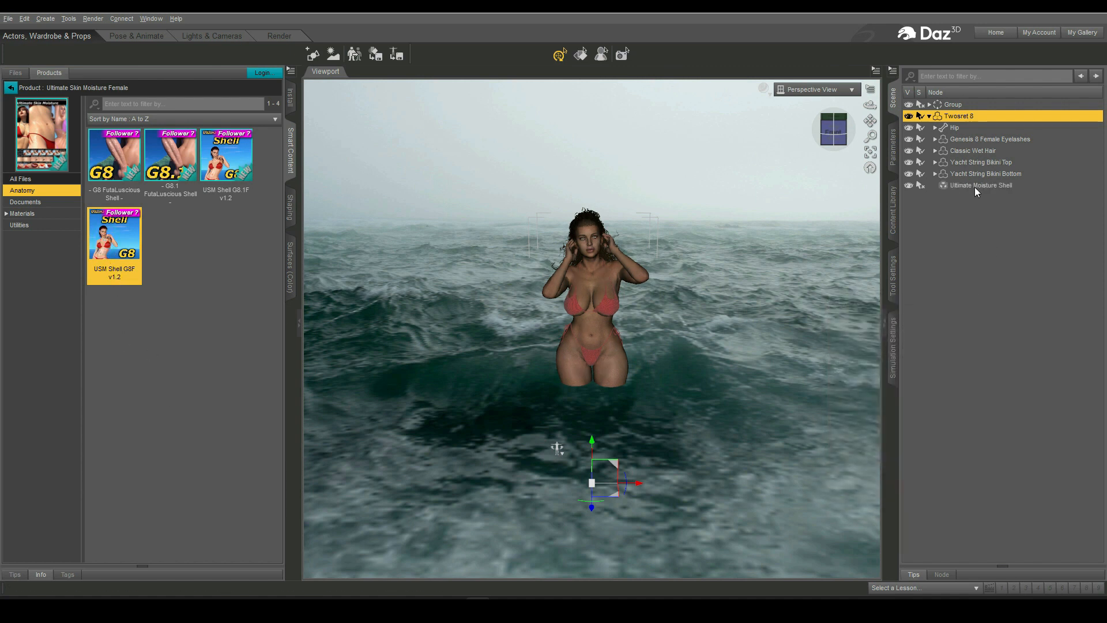
- Select the Ultimate Moisture Shell and apply its 01 Med Drops-High Gloss material
click(974, 185)
click(33, 215)
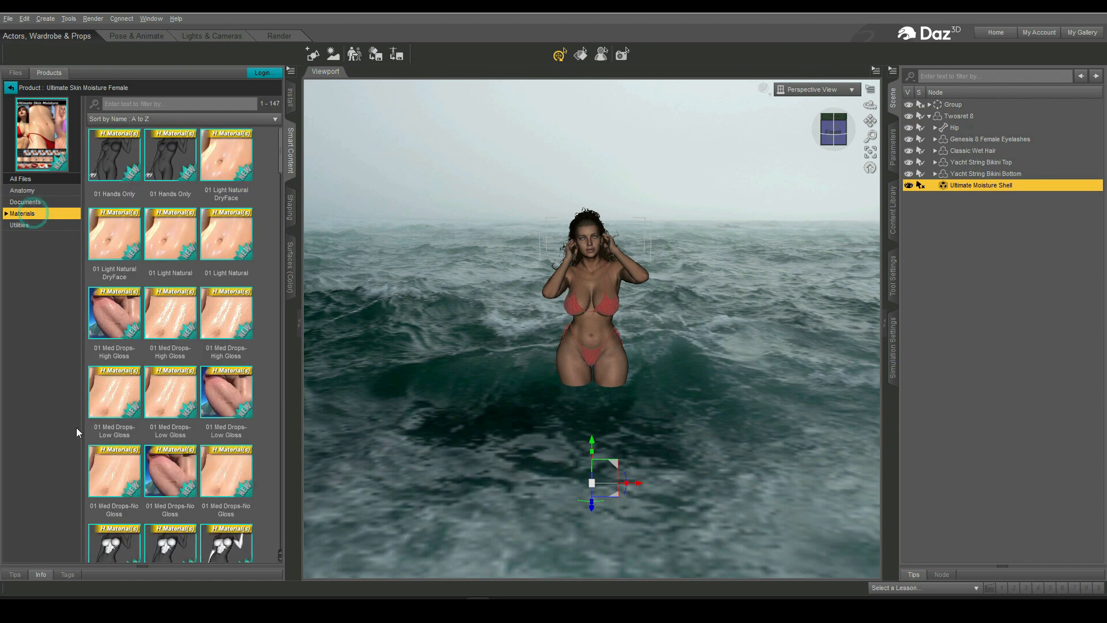
scroll(189, 400, down, 10)
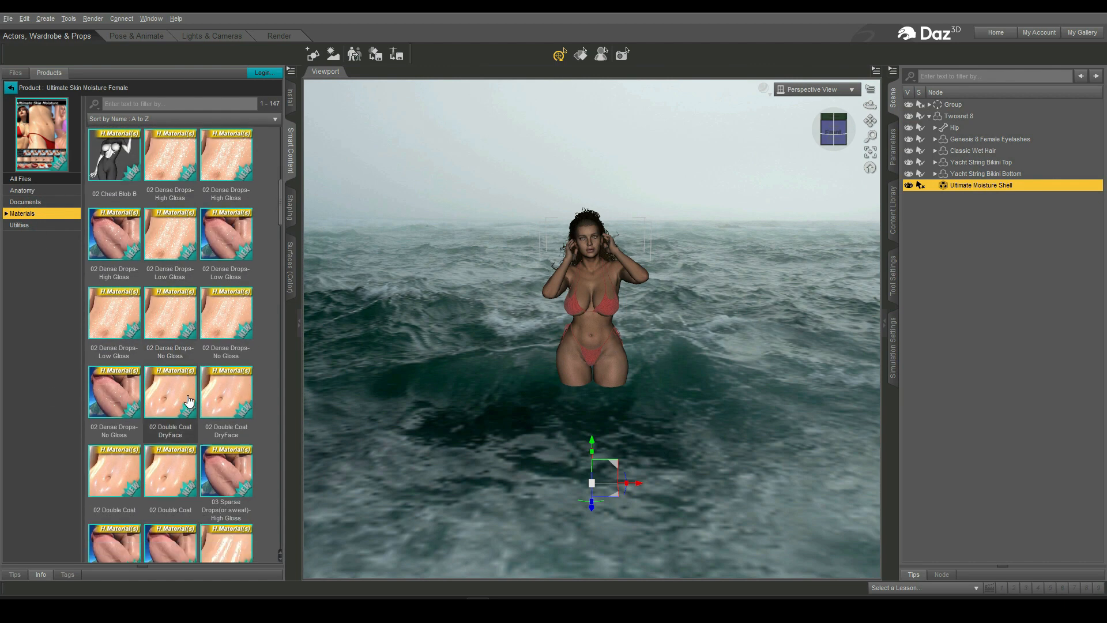
scroll(189, 400, up, 3)
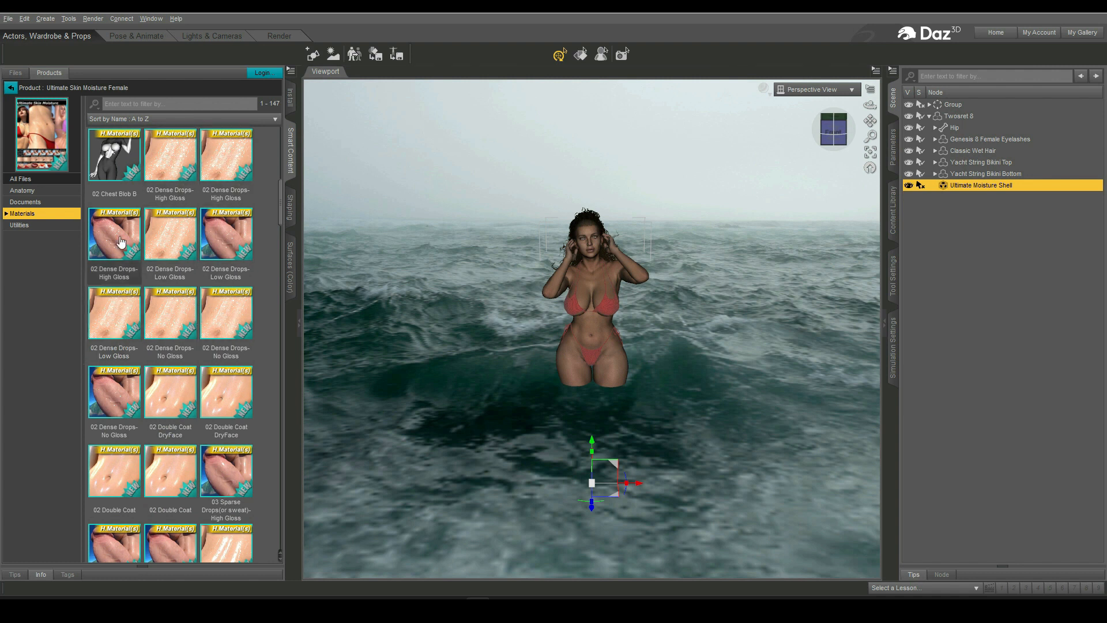
scroll(178, 494, up, 3)
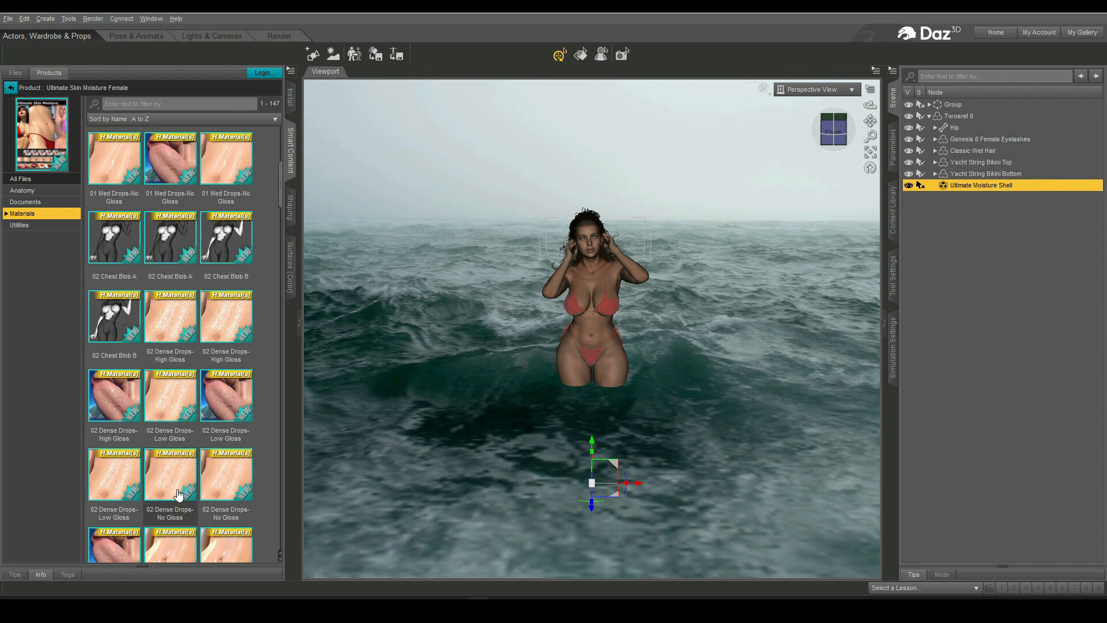
mouse_move(97, 256)
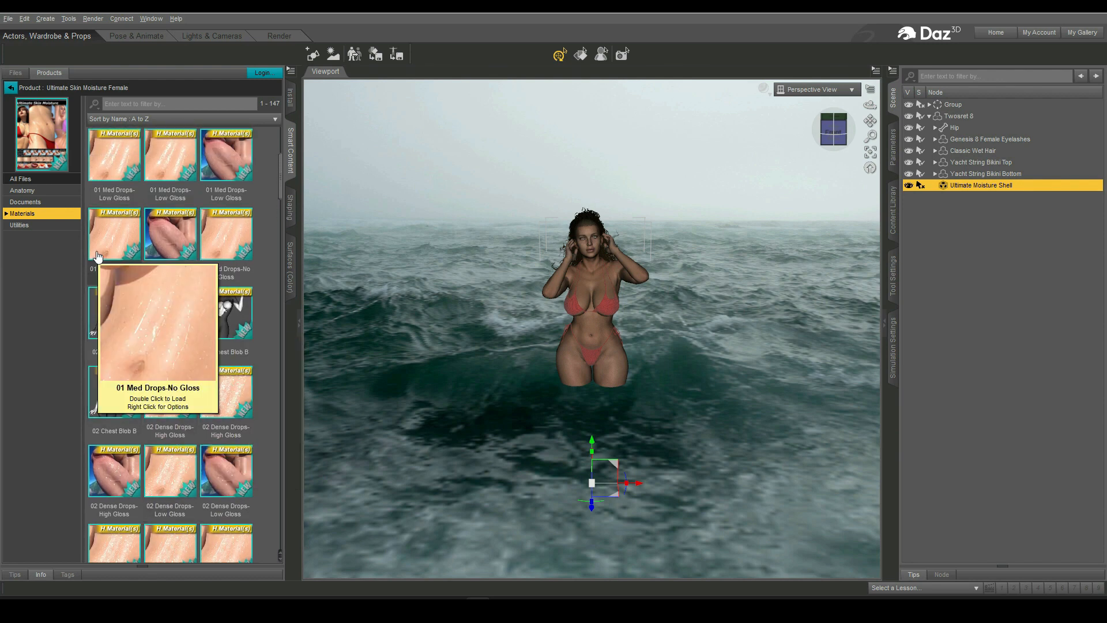
click(225, 234)
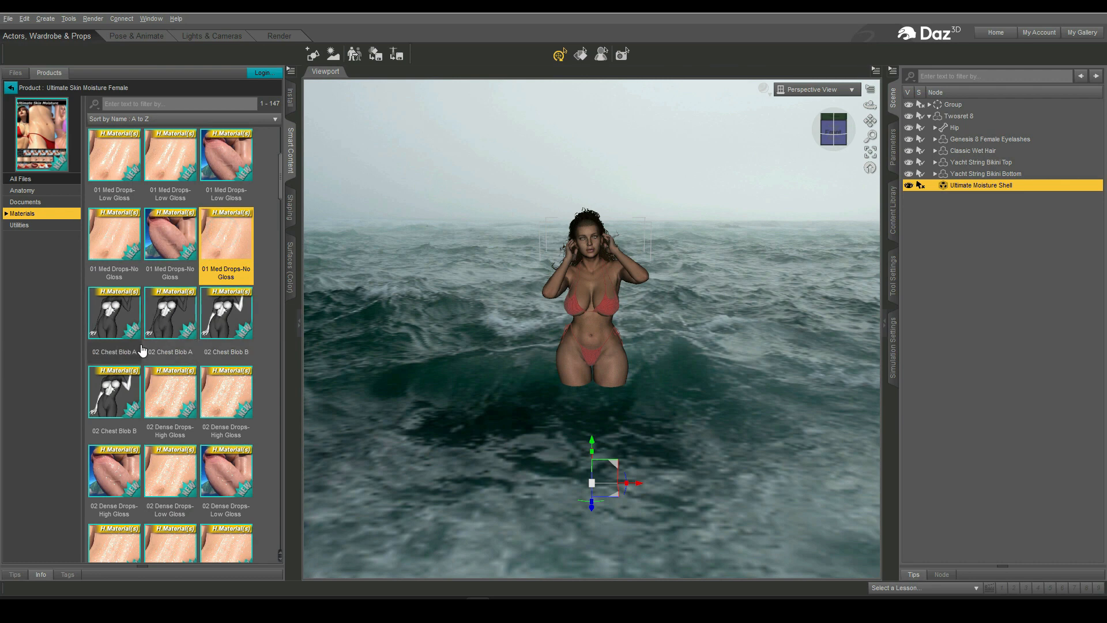
scroll(167, 398, up, 3)
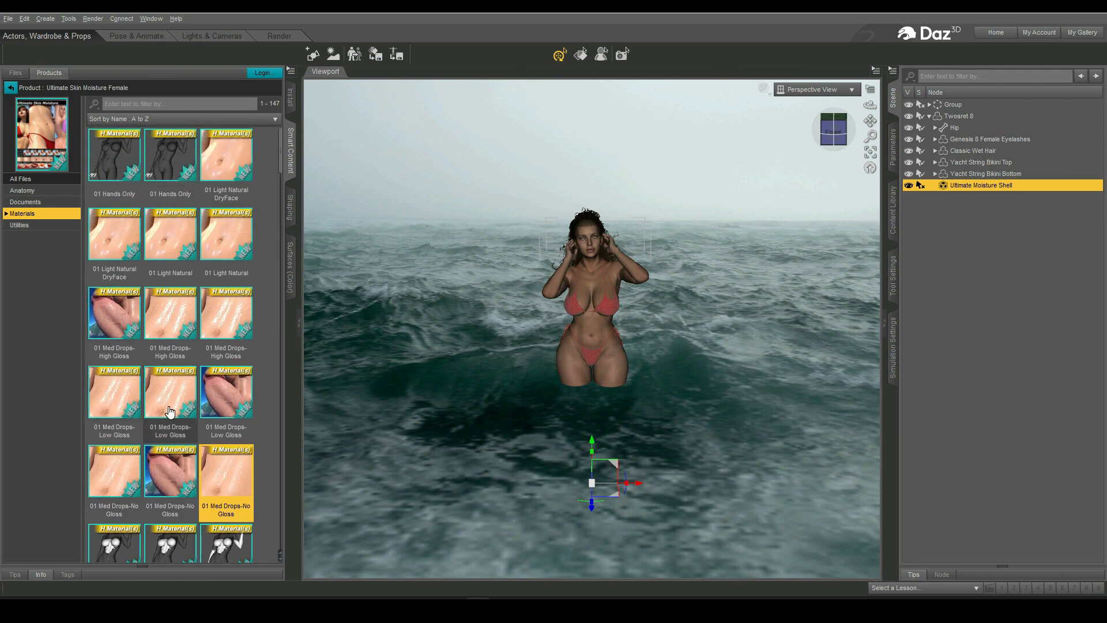
click(176, 329)
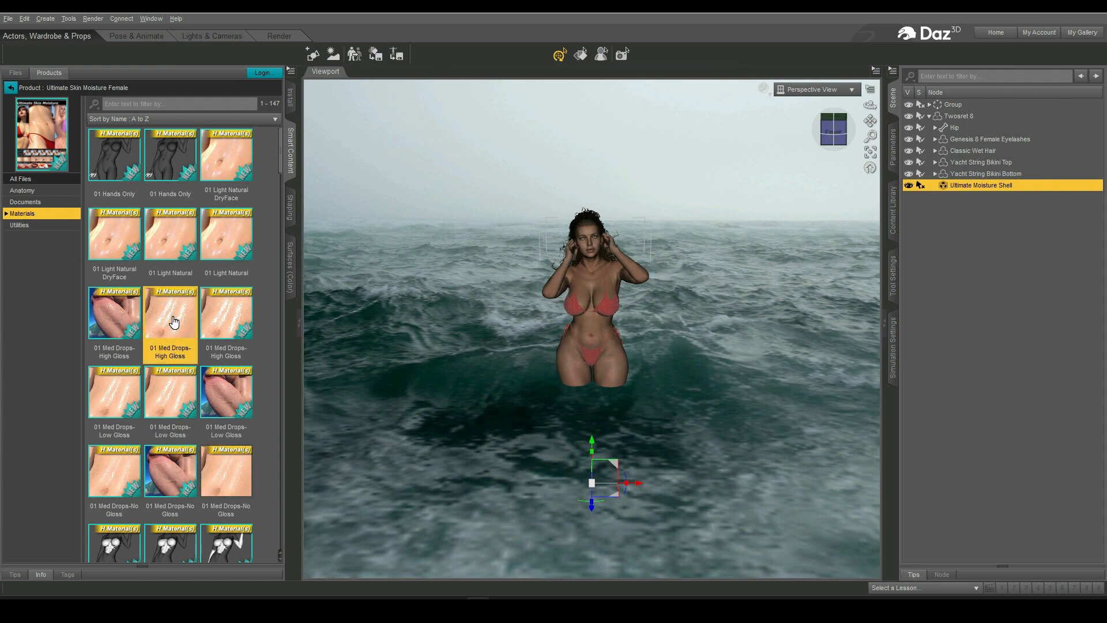
double_click(173, 322)
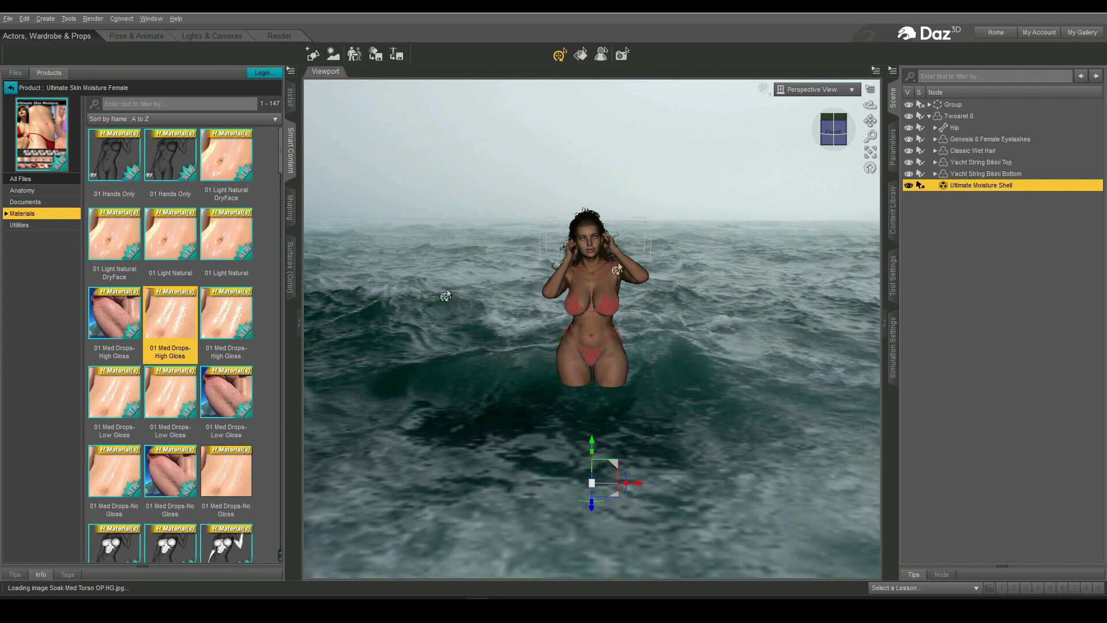
- Preview the scene in the NVIDIA Iray draw style, then return the viewport to Texture Shaded
click(764, 89)
click(773, 243)
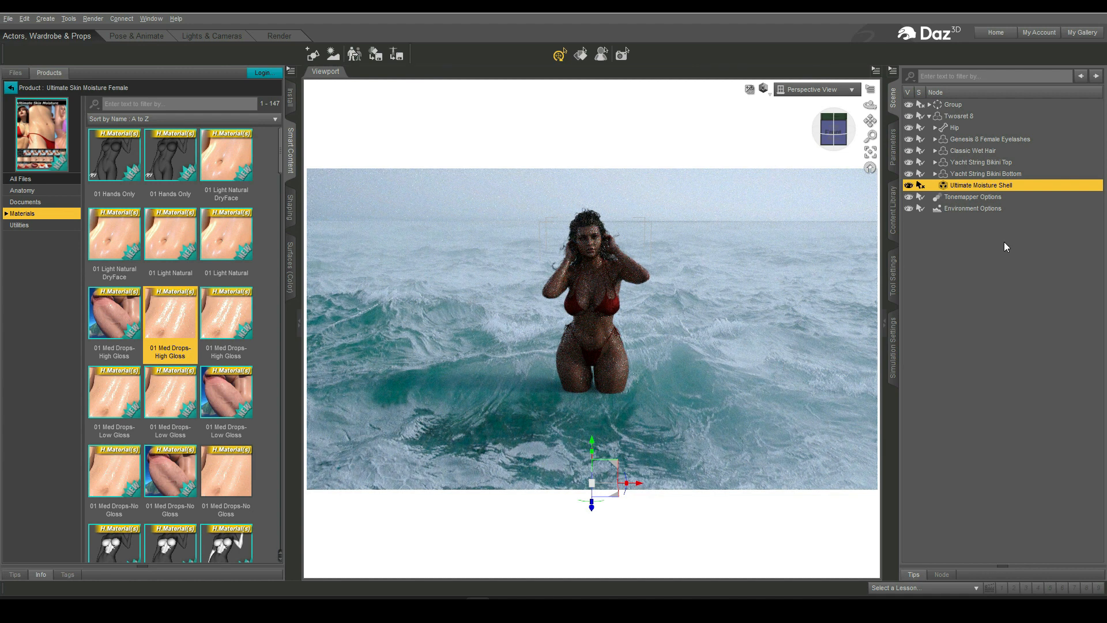
click(764, 89)
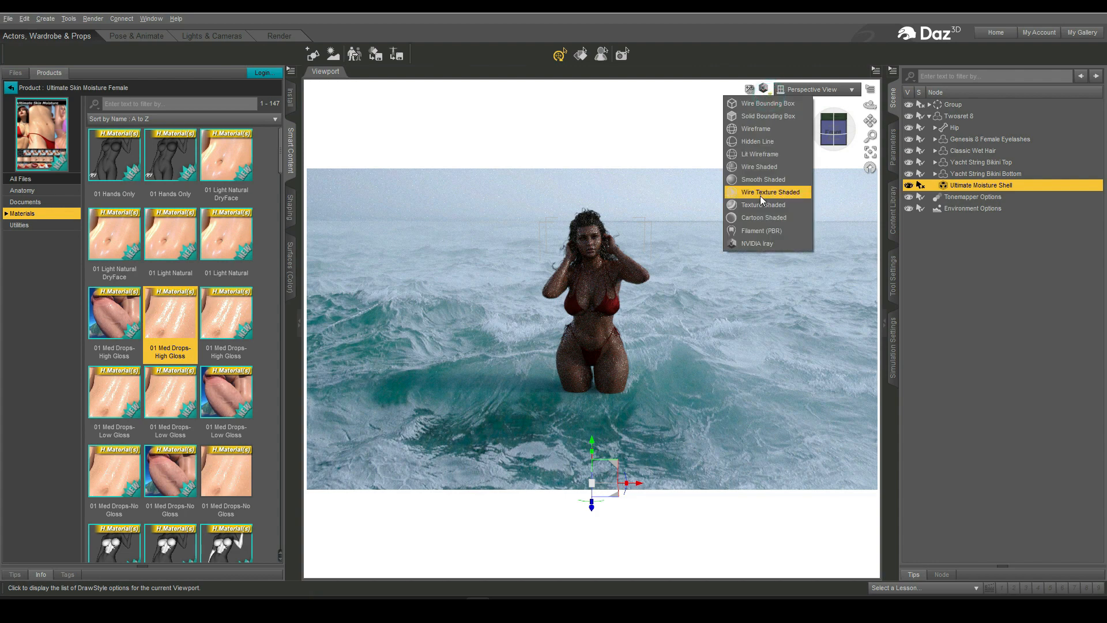
click(761, 202)
- Load the FPL Load Render Settings preset from Fast Production Lights for Iray
click(10, 89)
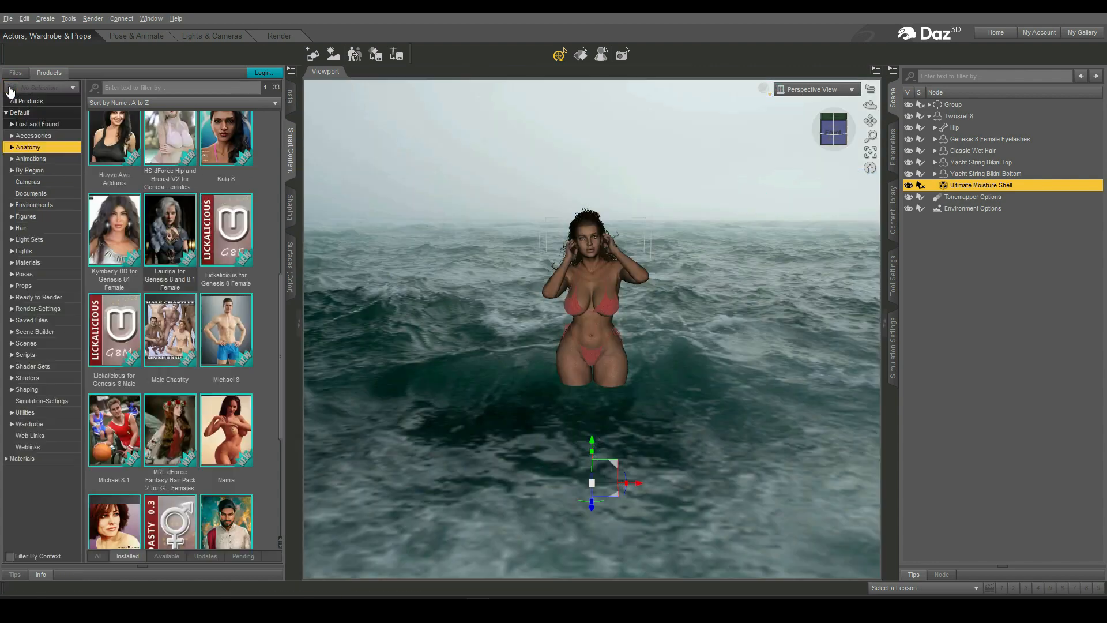
click(49, 203)
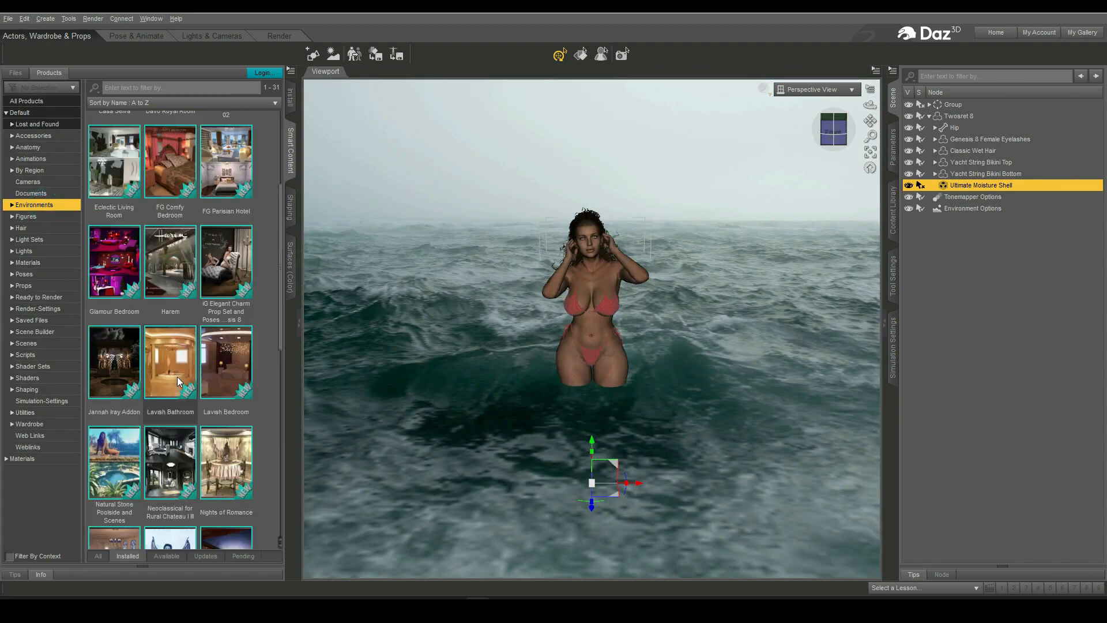
click(37, 308)
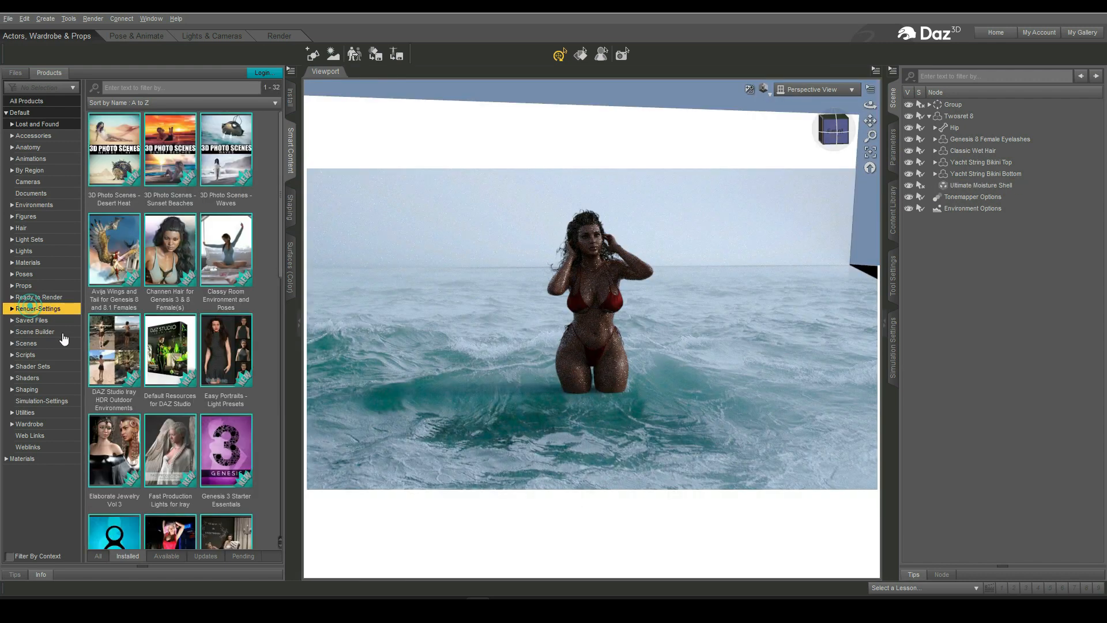
double_click(170, 452)
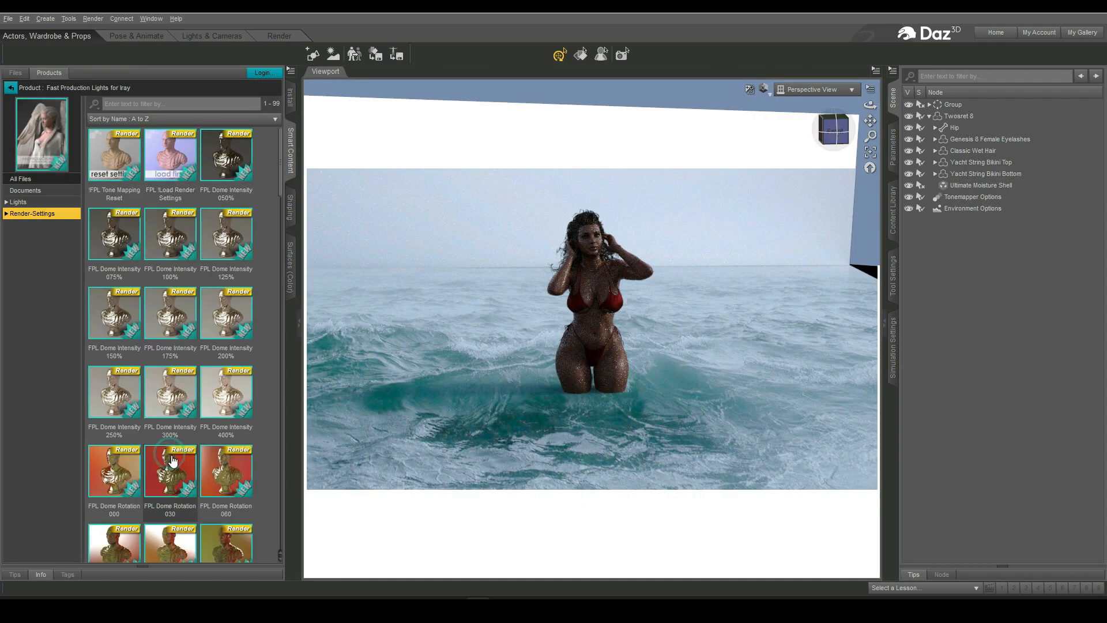
double_click(170, 155)
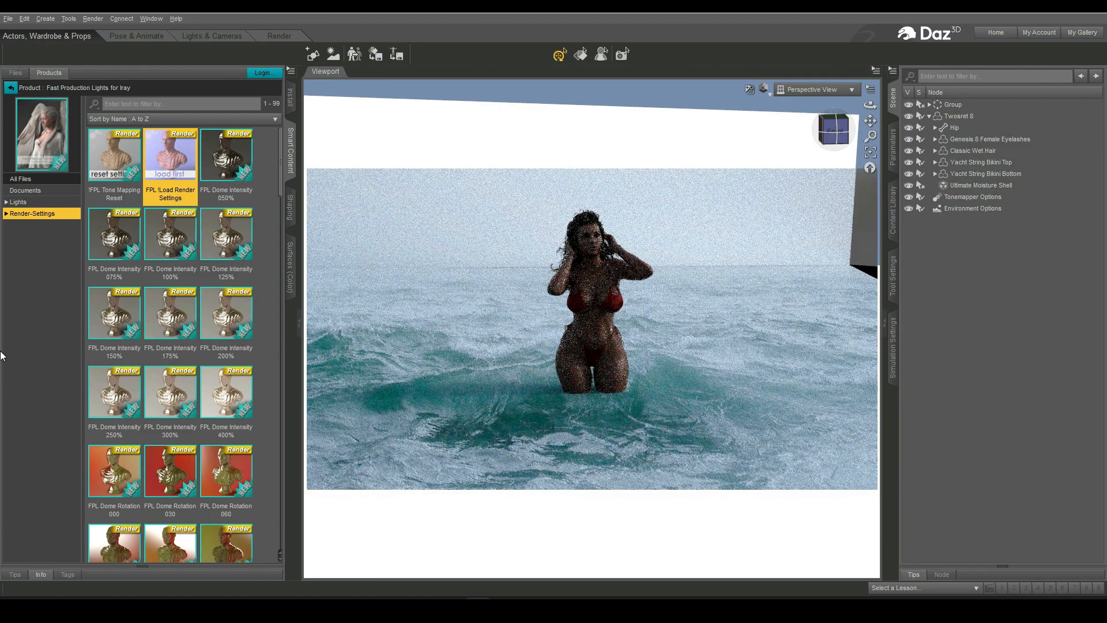
- Try the FPL Tone Cold Soft and Cold Vivid presets, ending with the FPL Tone Cold Light preset
scroll(198, 470, down, 10)
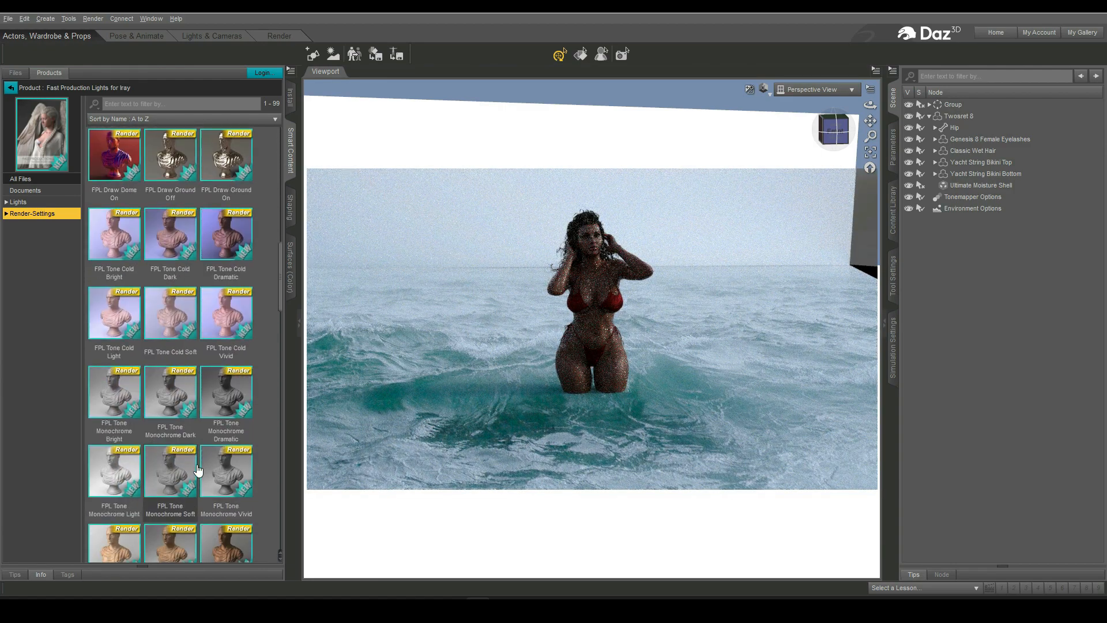
double_click(172, 320)
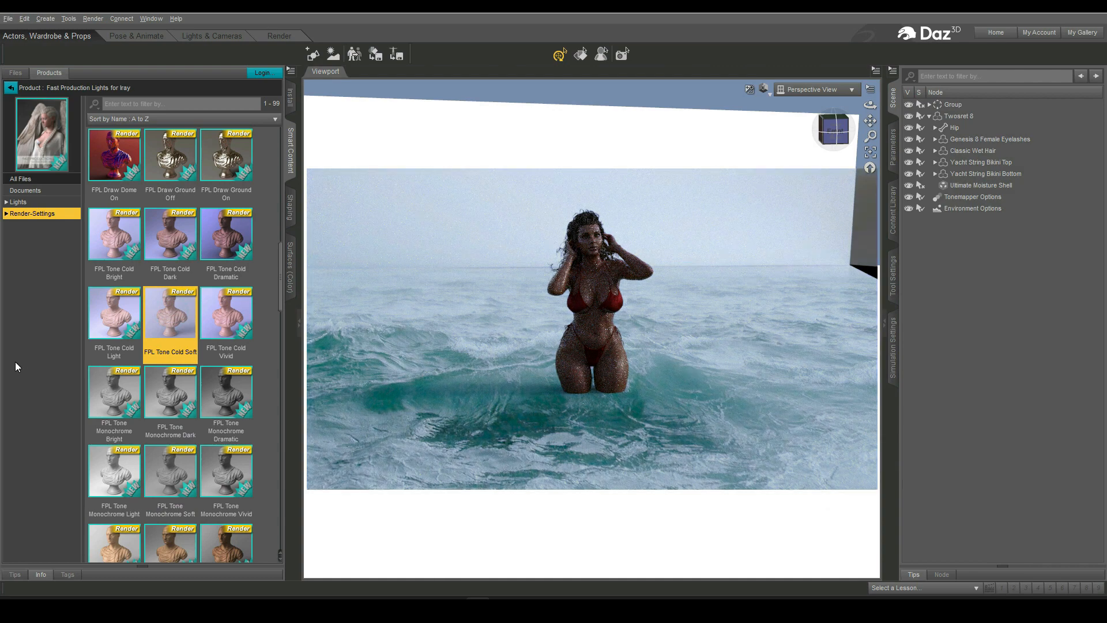
double_click(237, 312)
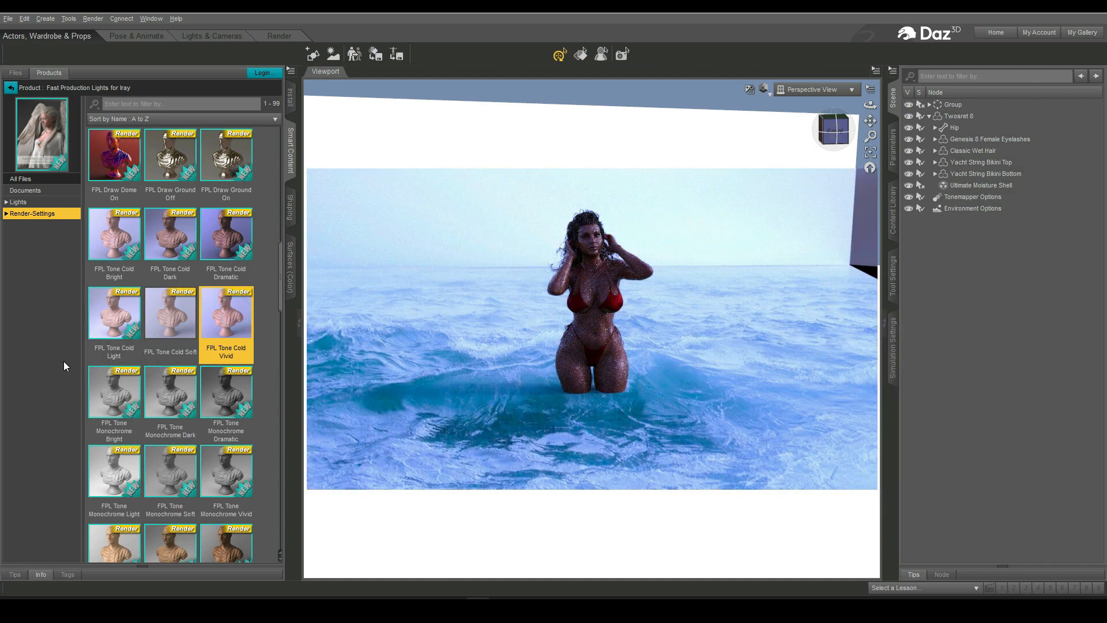
double_click(119, 325)
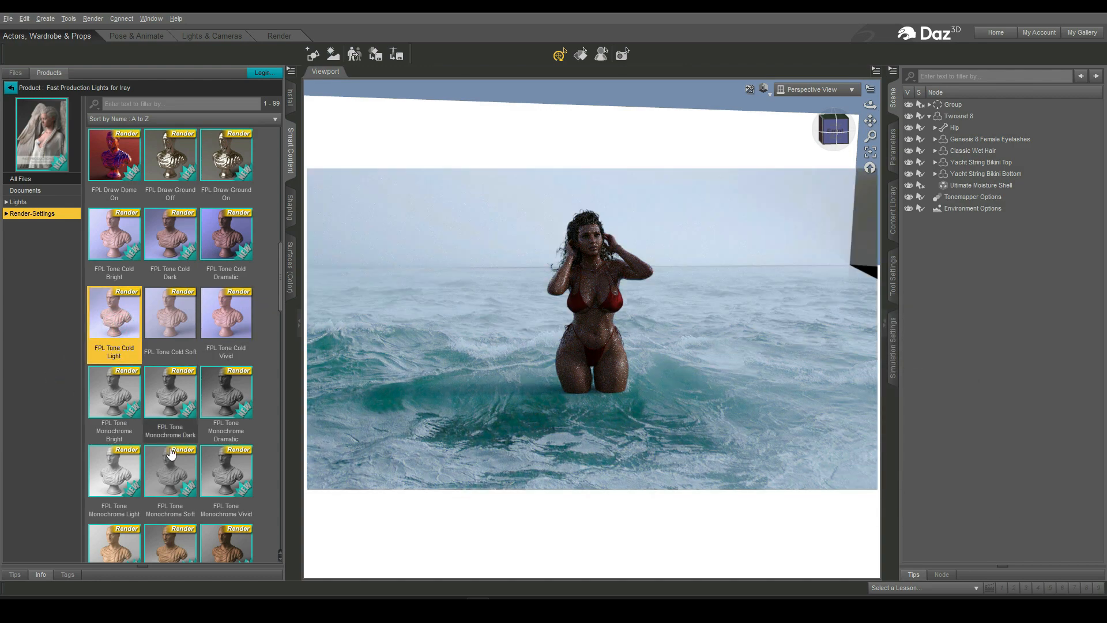
- Try the FPL Tone Neutral Soft render preset, then apply the FPL Tone Warm Soft preset instead
scroll(170, 403, down, 4)
double_click(173, 399)
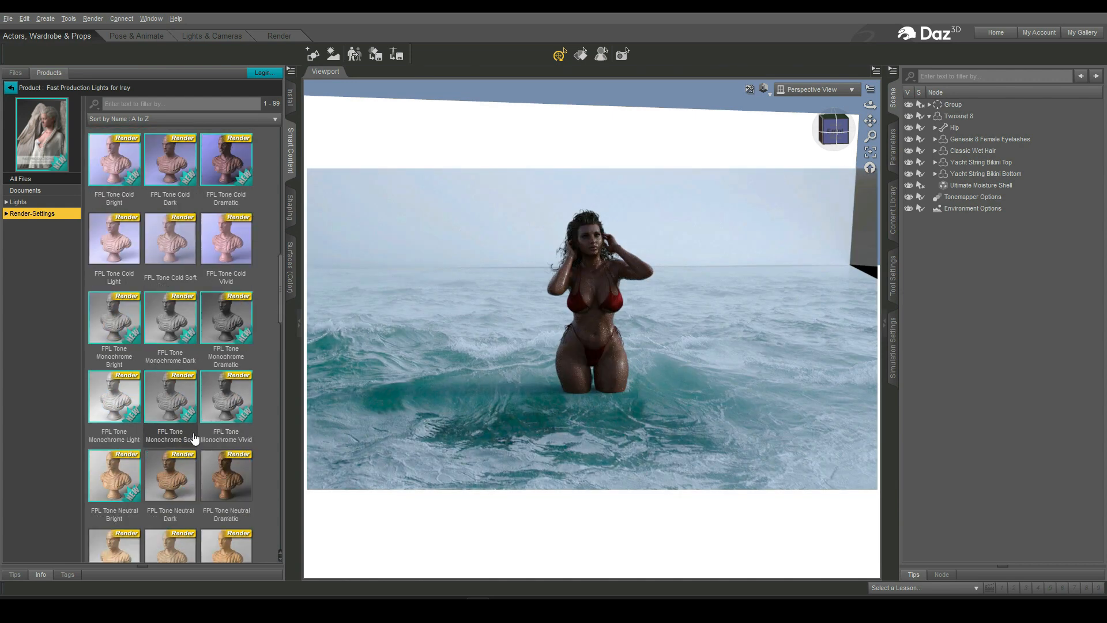
click(181, 407)
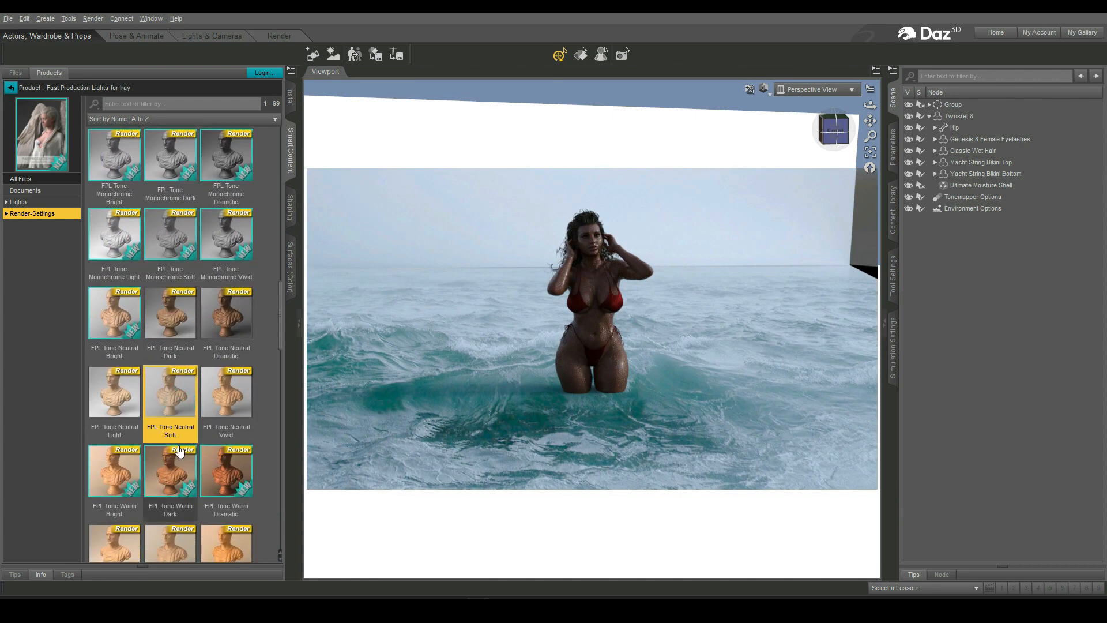
scroll(173, 404, down, 3)
double_click(170, 328)
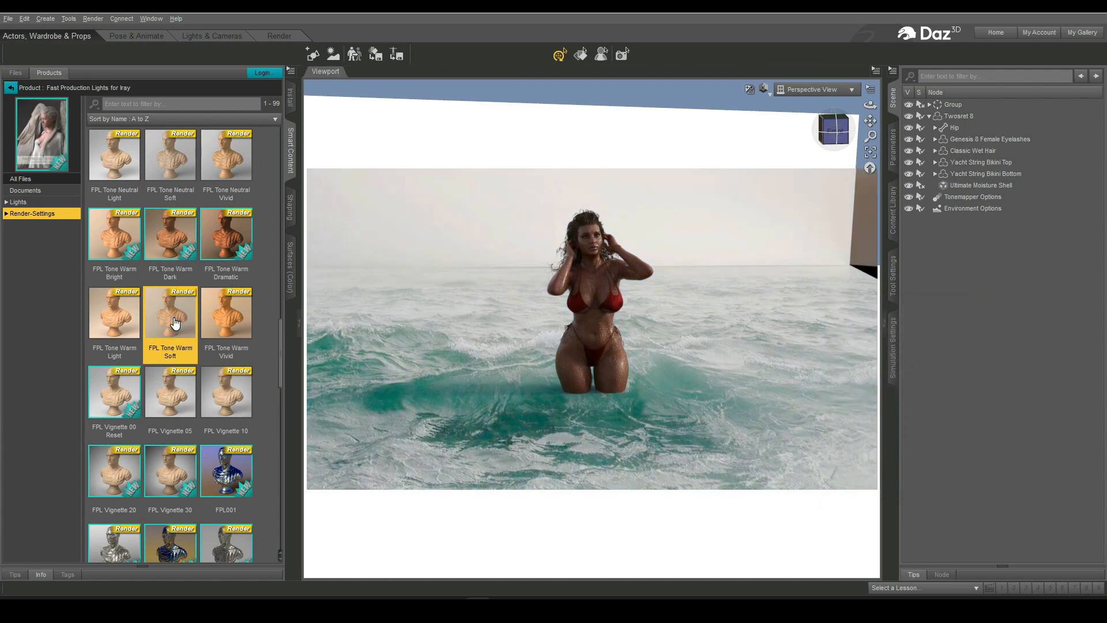
- Keep the viewport in Texture Shaded and apply the New Settings dimension preset in the render settings
click(769, 92)
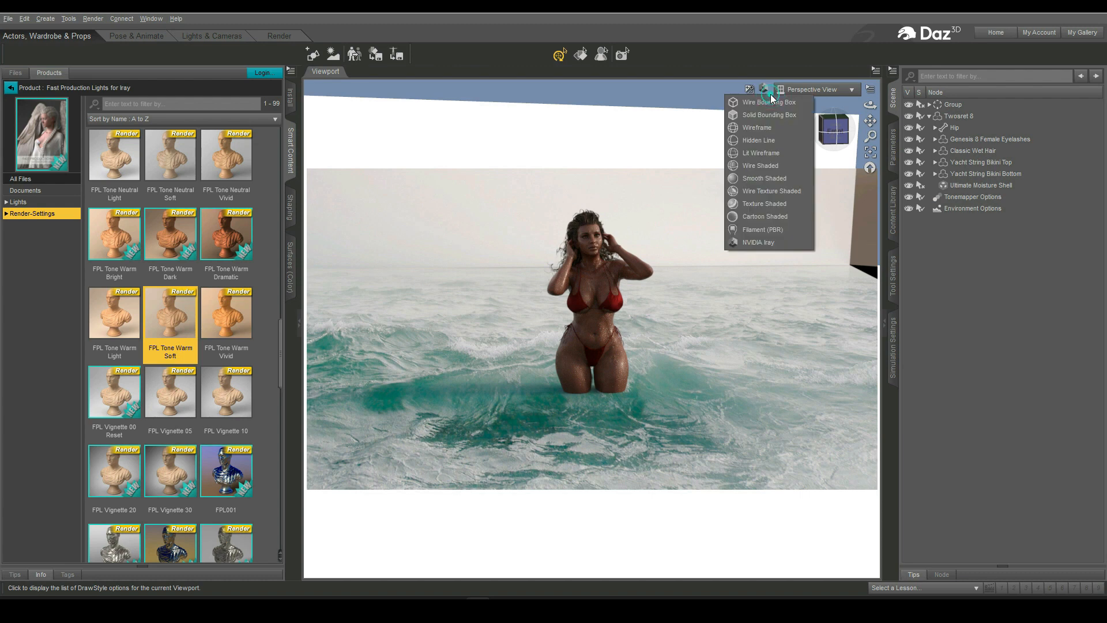
click(754, 203)
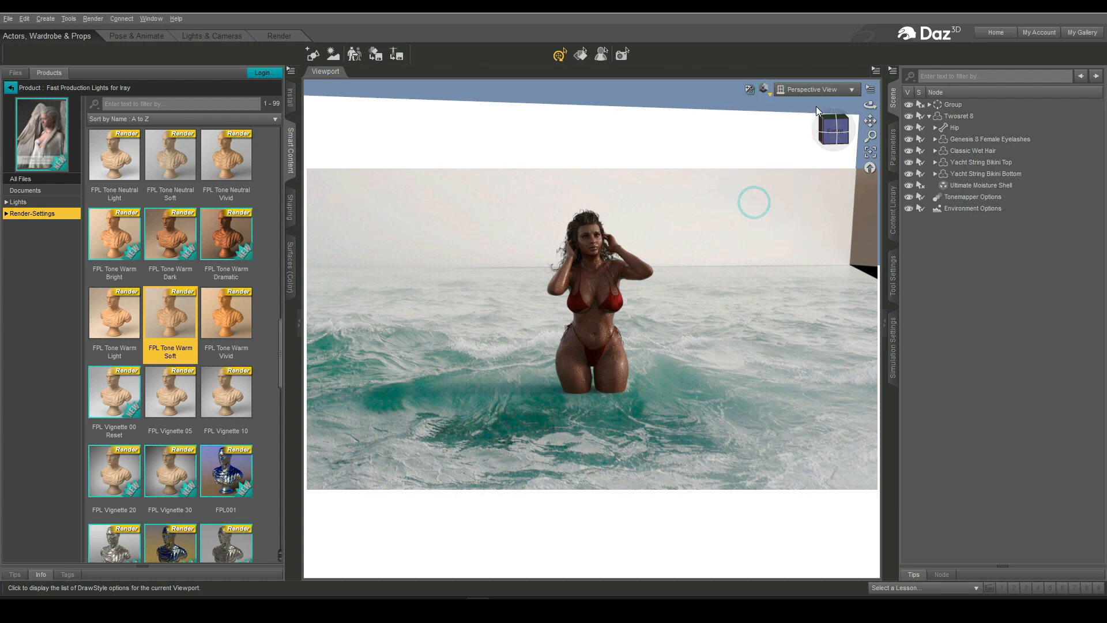
click(279, 35)
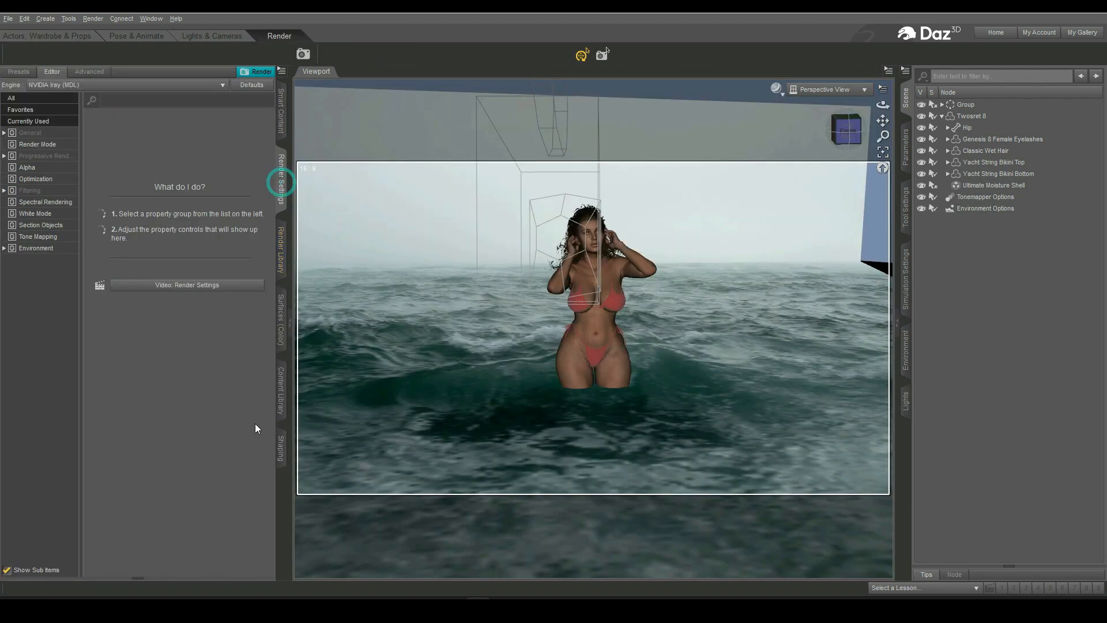
click(31, 133)
click(221, 123)
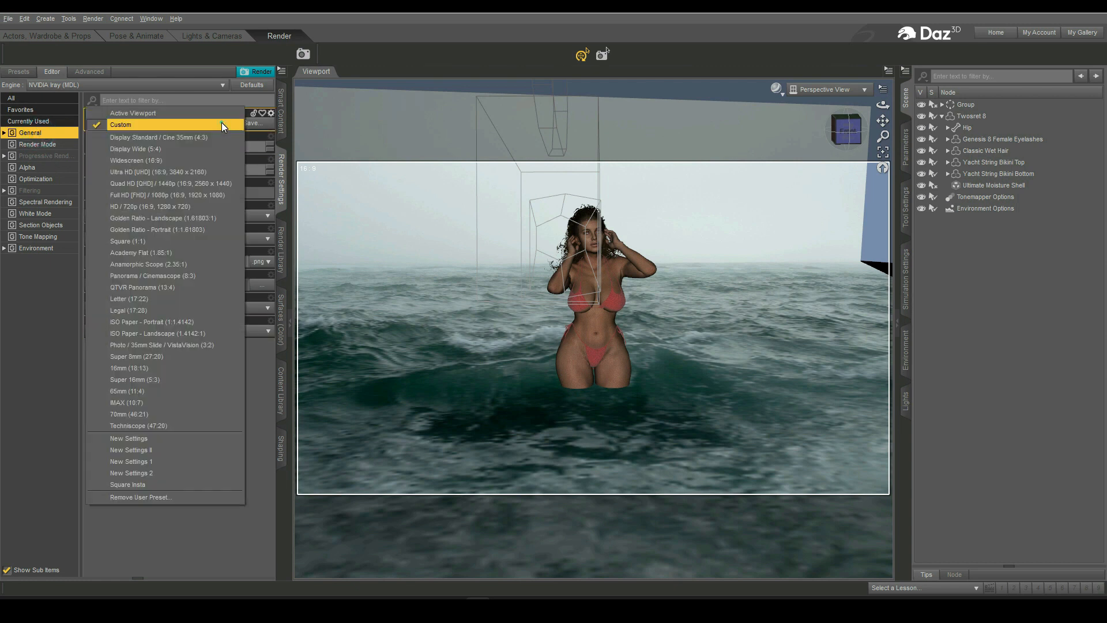
click(140, 442)
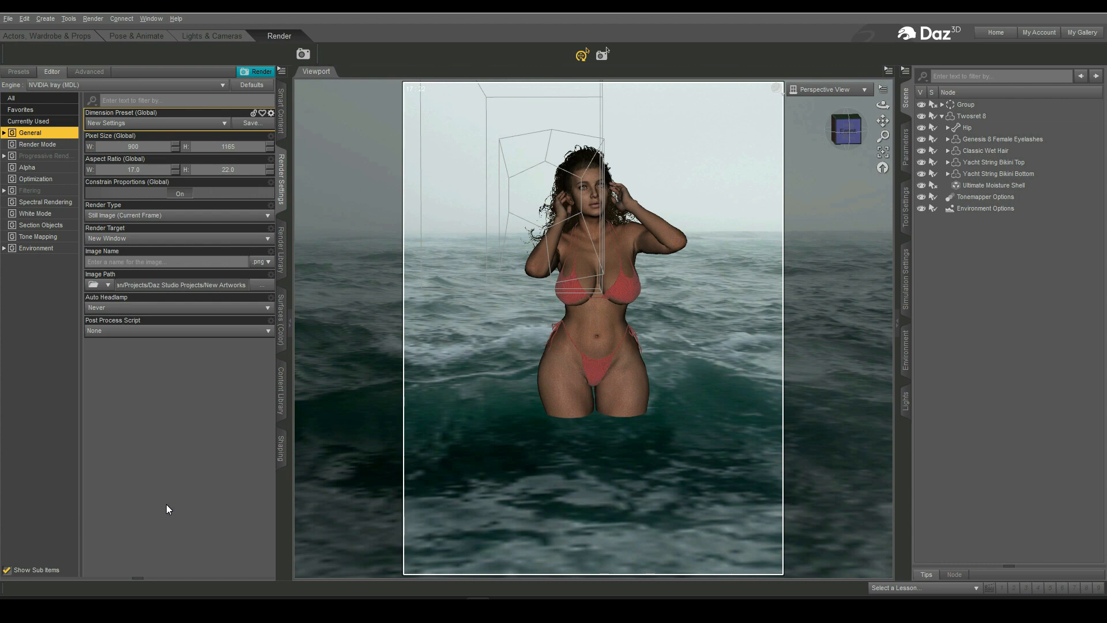
- Zoom and reframe the perspective view closer around the figure standing in the waves
scroll(651, 444, up, 1)
scroll(651, 444, up, 3)
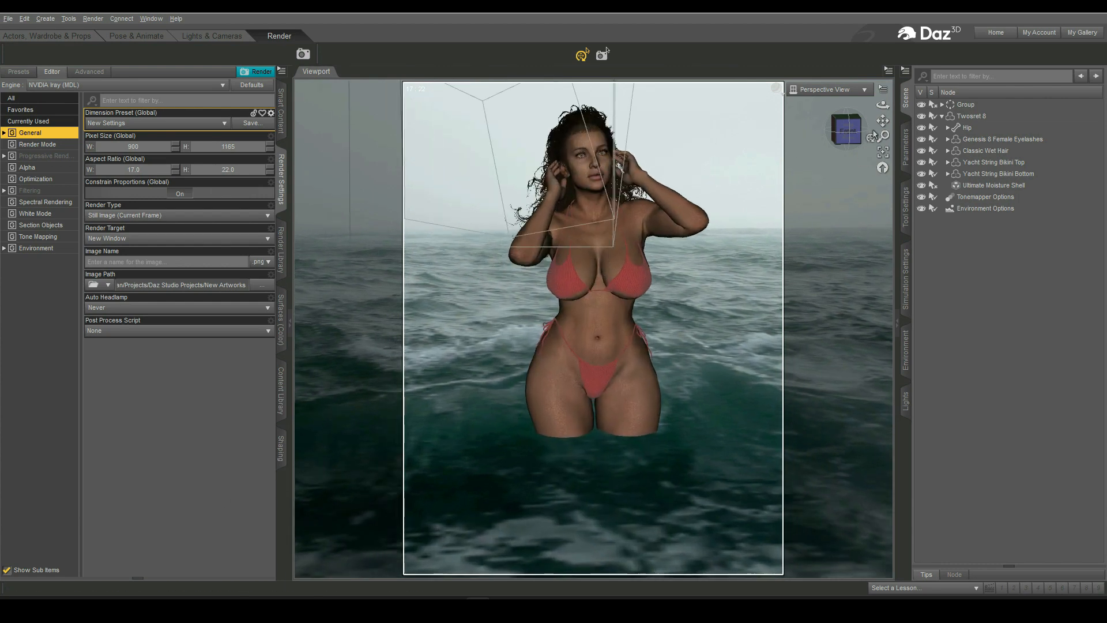
mouse_move(883, 121)
mouse_down()
mouse_move(883, 105)
mouse_move(882, 122)
mouse_up()
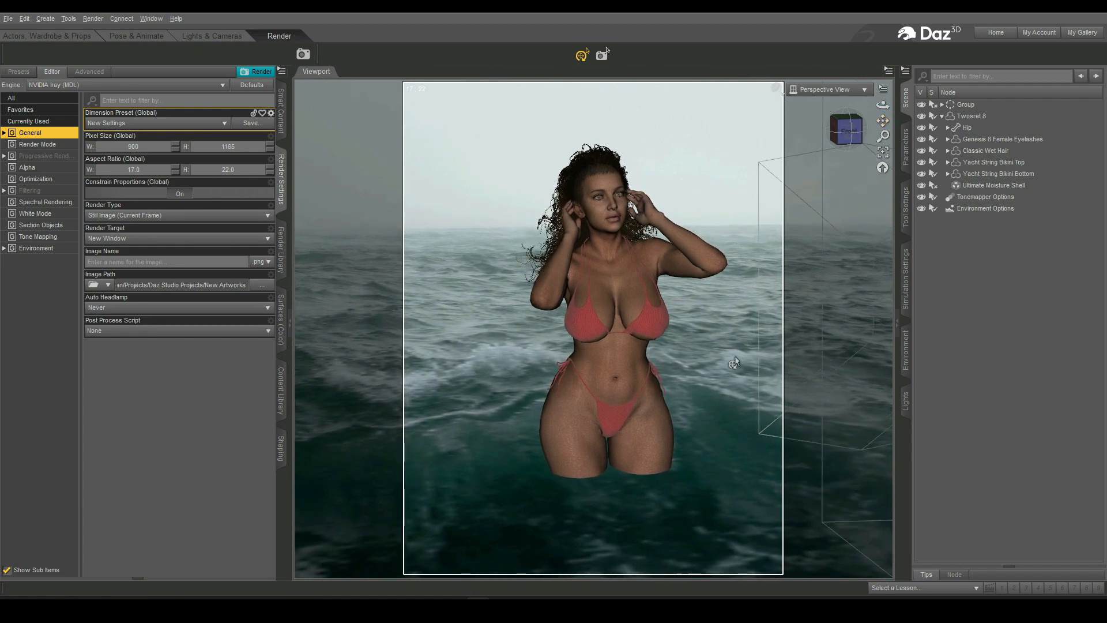
scroll(733, 364, up, 3)
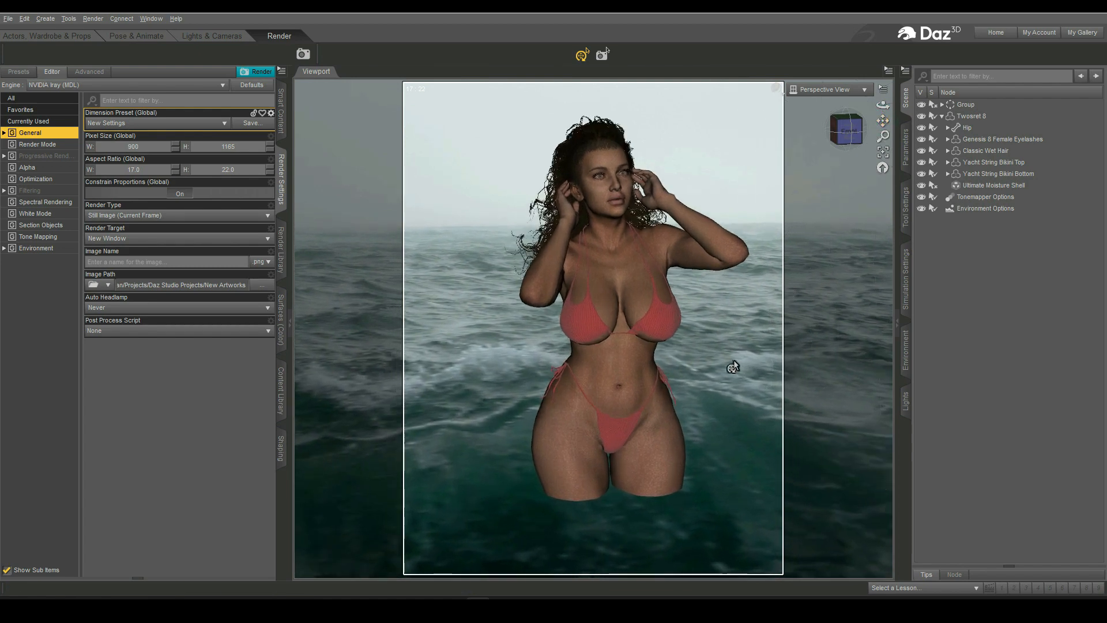
drag(883, 120, 882, 122)
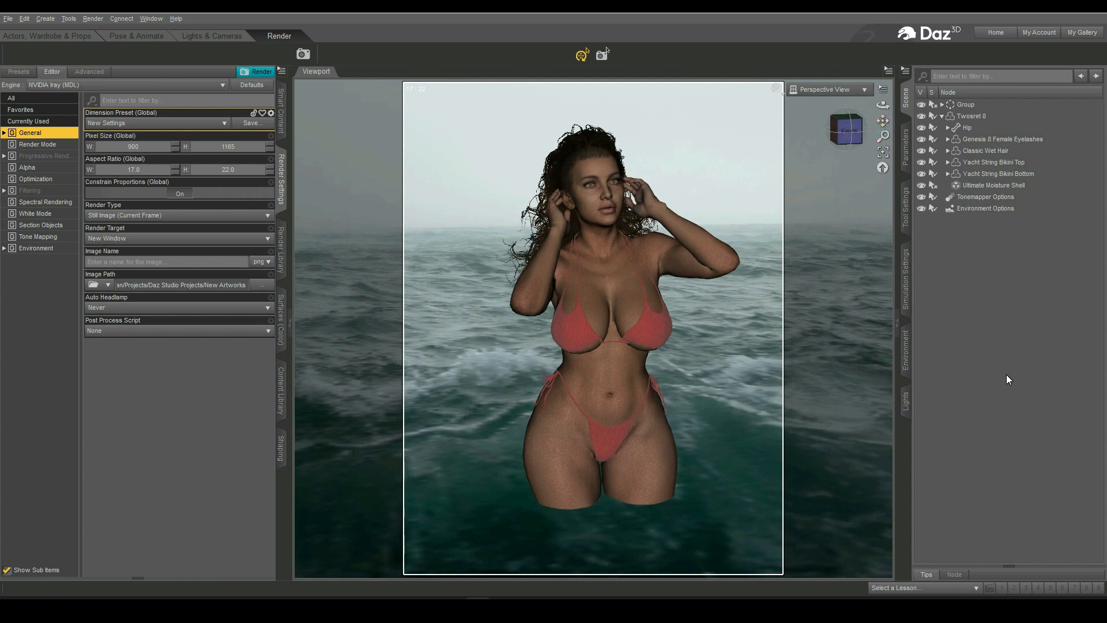
- Select the figure's Neck Lower bone and try changing its Twist, then undo the change
click(601, 173)
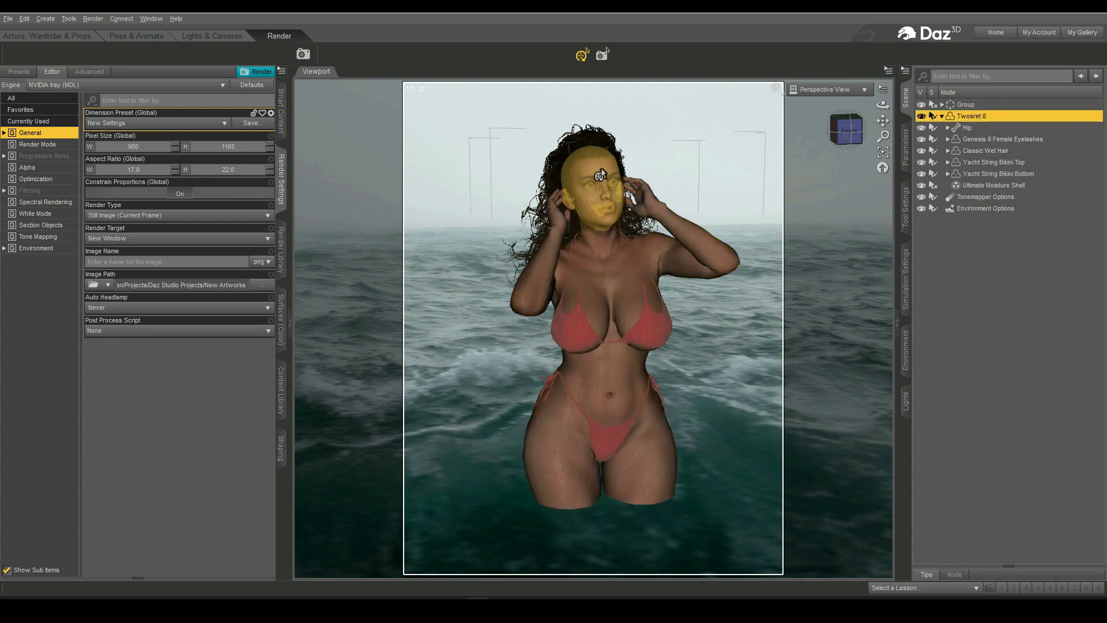
click(609, 246)
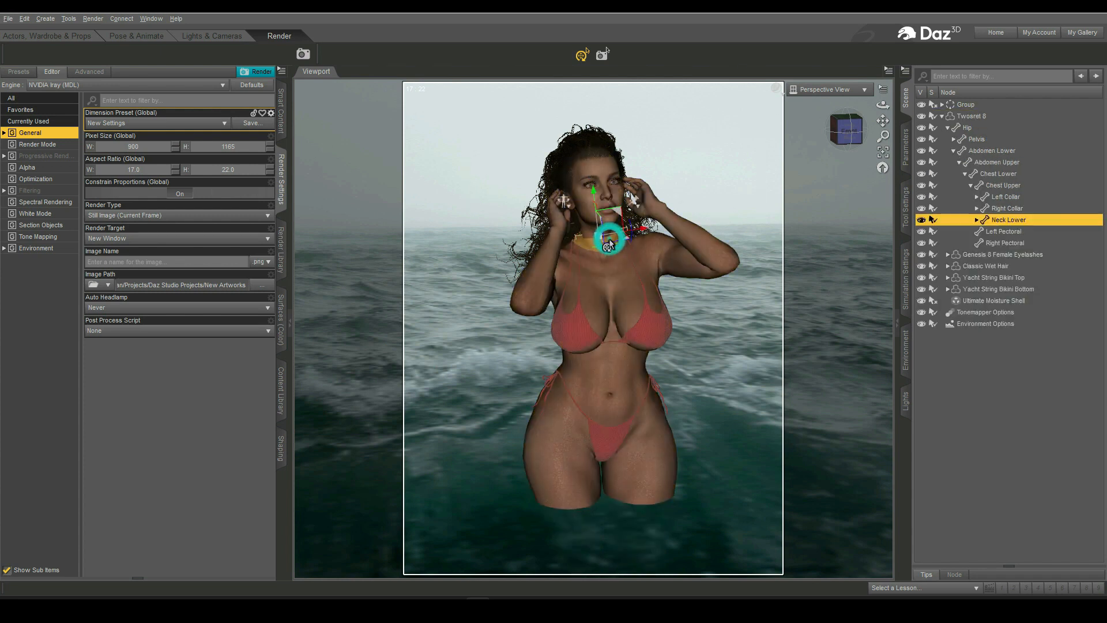
click(906, 147)
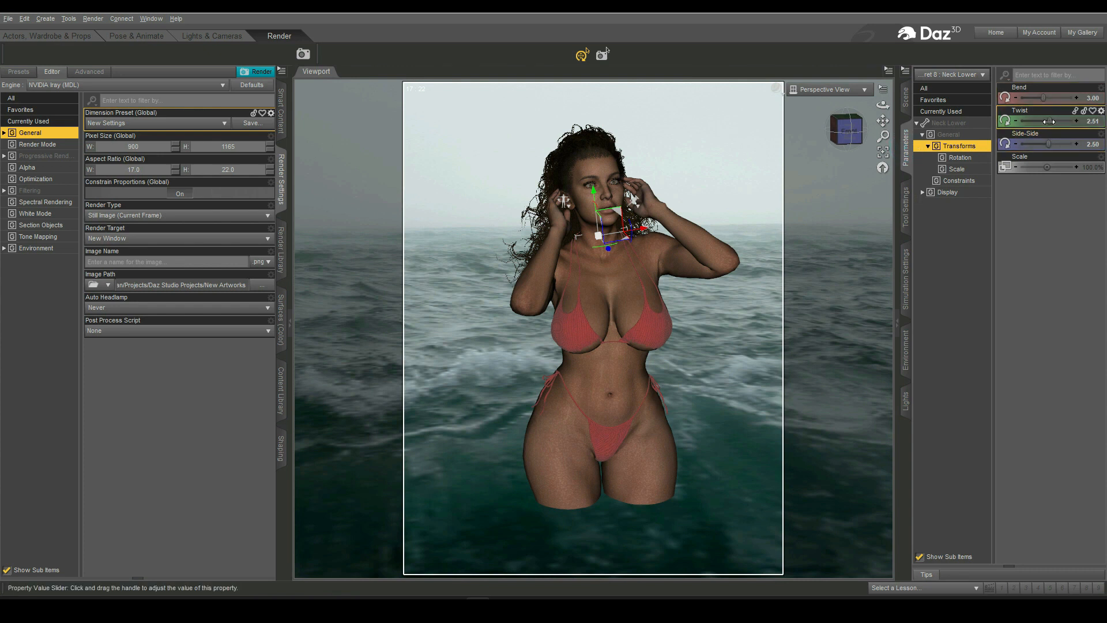
drag(1048, 121, 1038, 121)
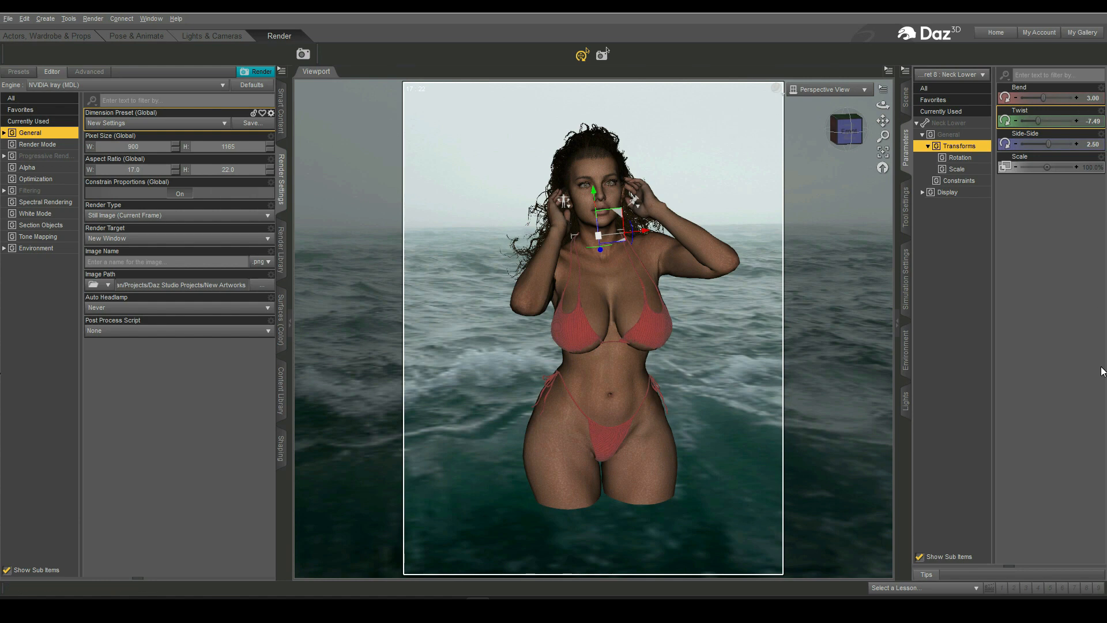
key(ctrl+z)
- Zoom the perspective view in further to frame the figure's head and upper body
scroll(838, 442, up, 8)
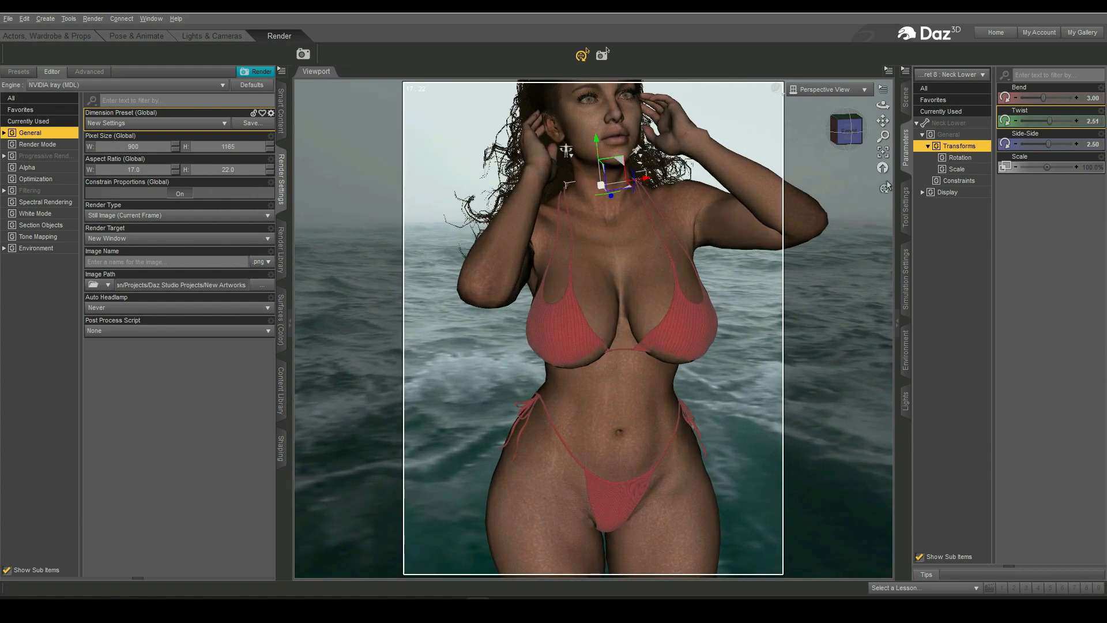
drag(882, 120, 883, 98)
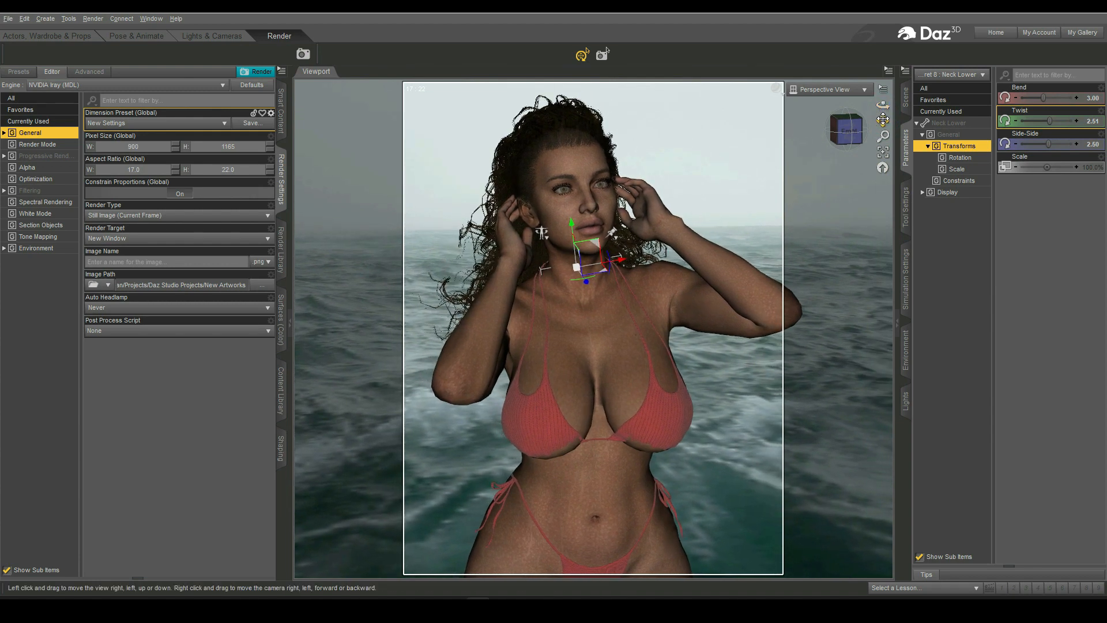
drag(883, 121, 883, 120)
scroll(821, 313, down, 1)
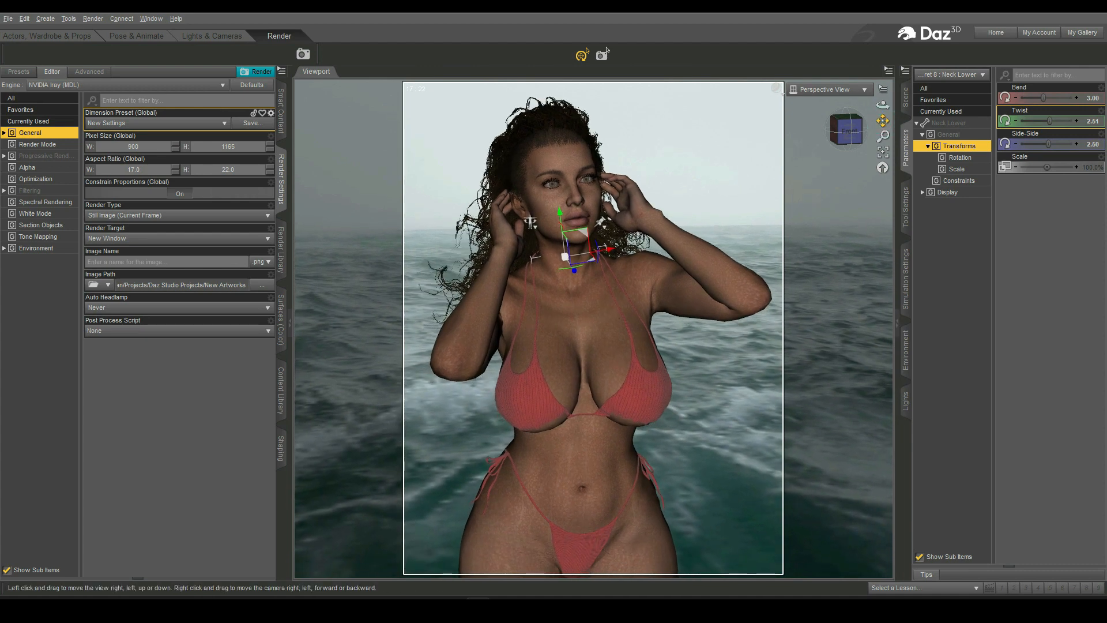
- Select the figure's Head and set the expression dial The LEGEND_Playful calculation to about 10%
click(863, 282)
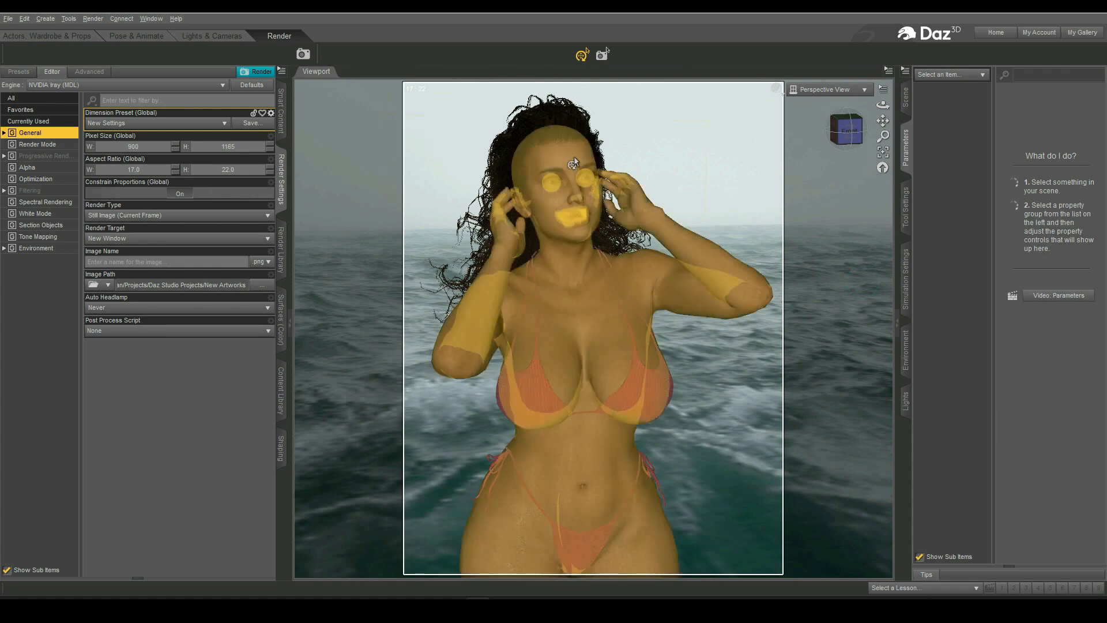
click(573, 156)
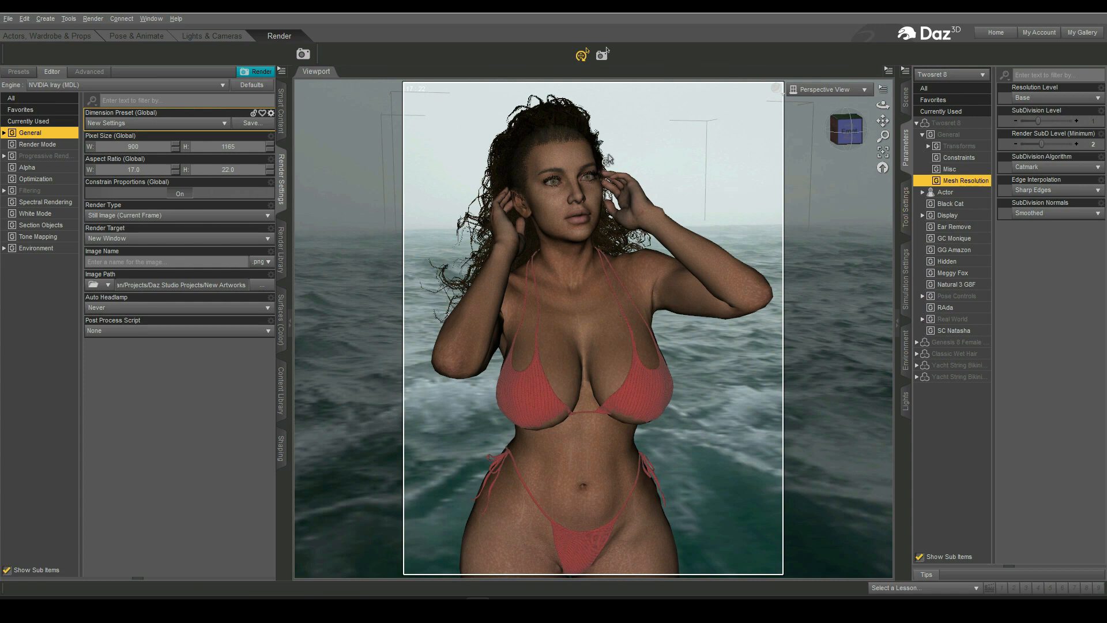
click(582, 166)
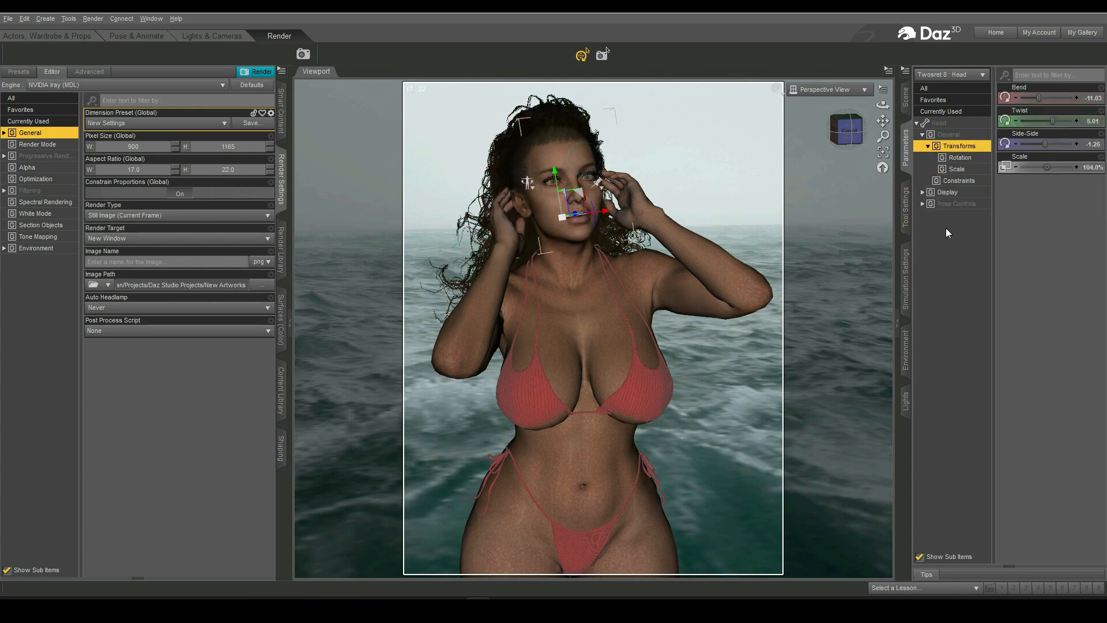
click(923, 204)
click(965, 250)
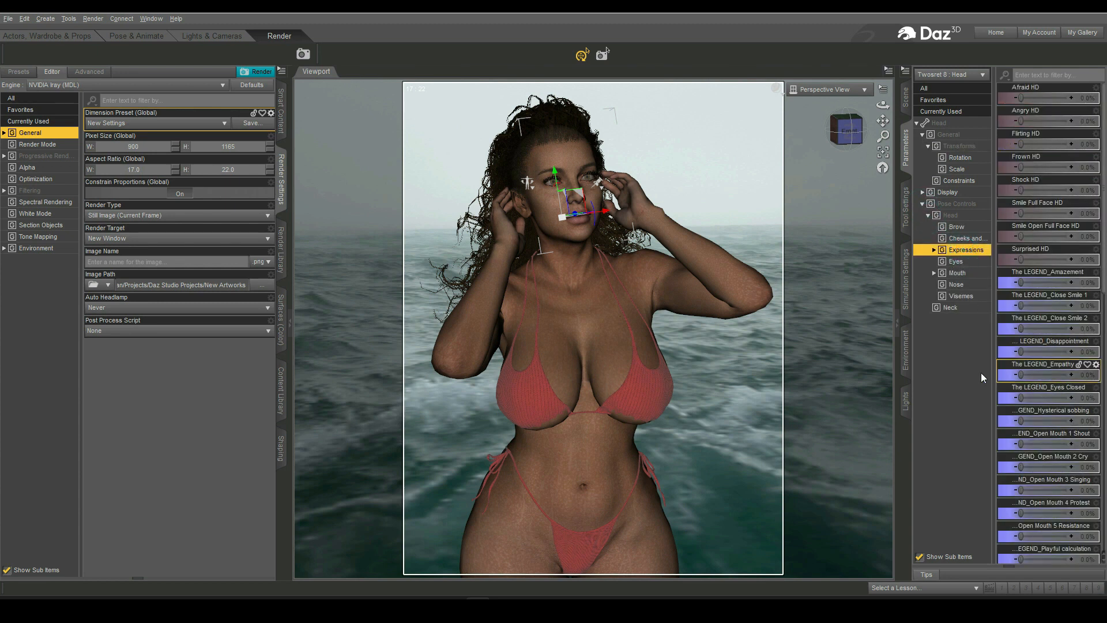
scroll(1034, 420, down, 5)
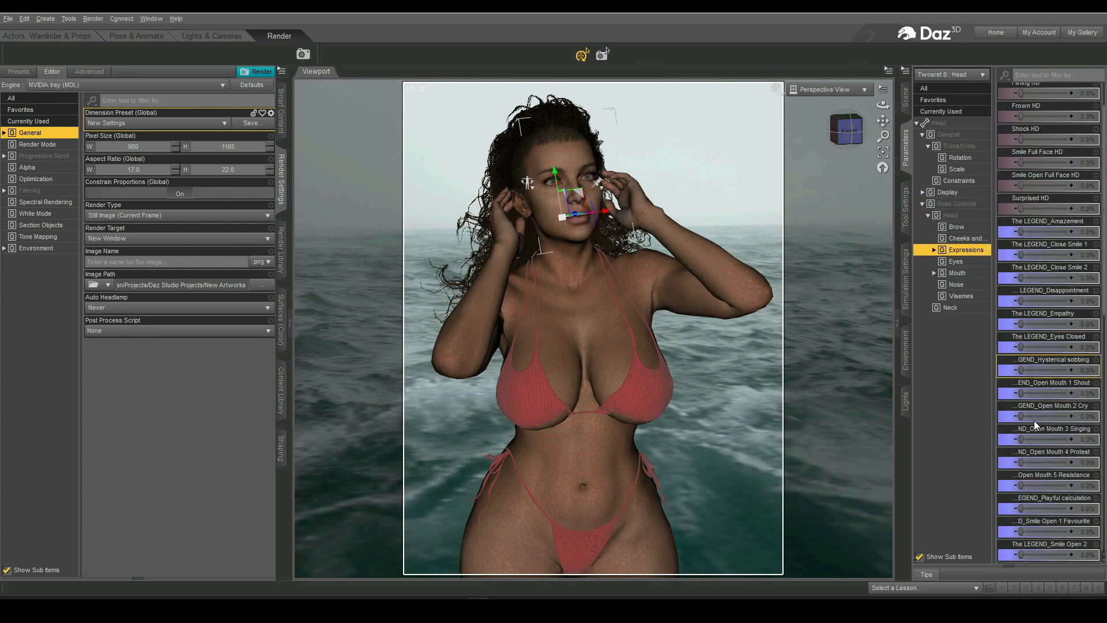
scroll(1034, 420, down, 2)
scroll(1034, 424, down, 5)
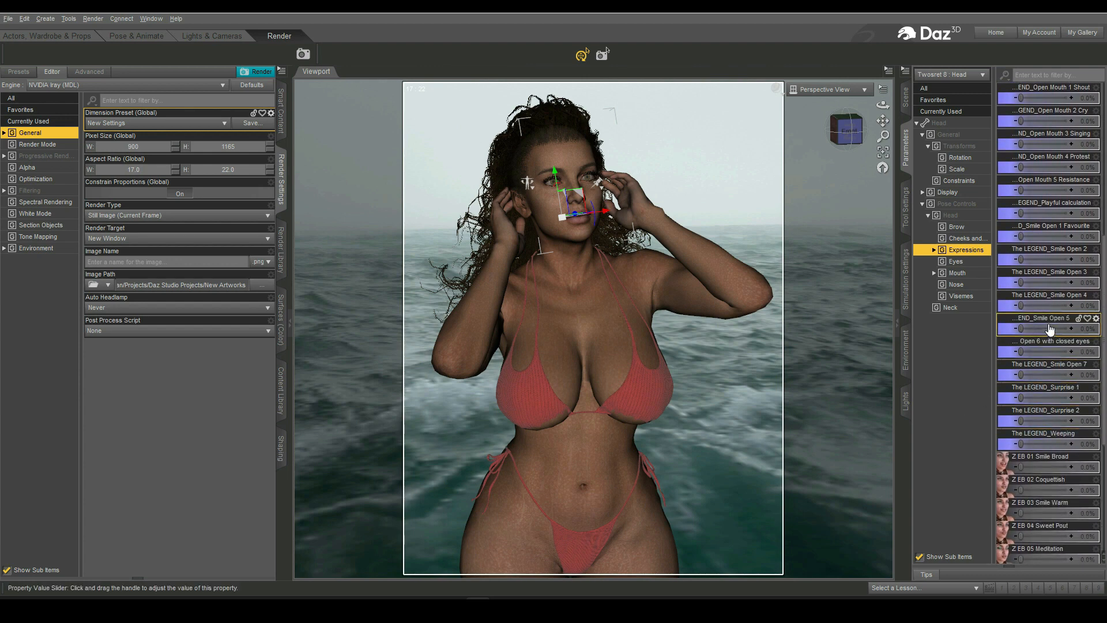
mouse_move(1020, 350)
mouse_down()
mouse_move(1056, 352)
mouse_move(1013, 357)
mouse_up()
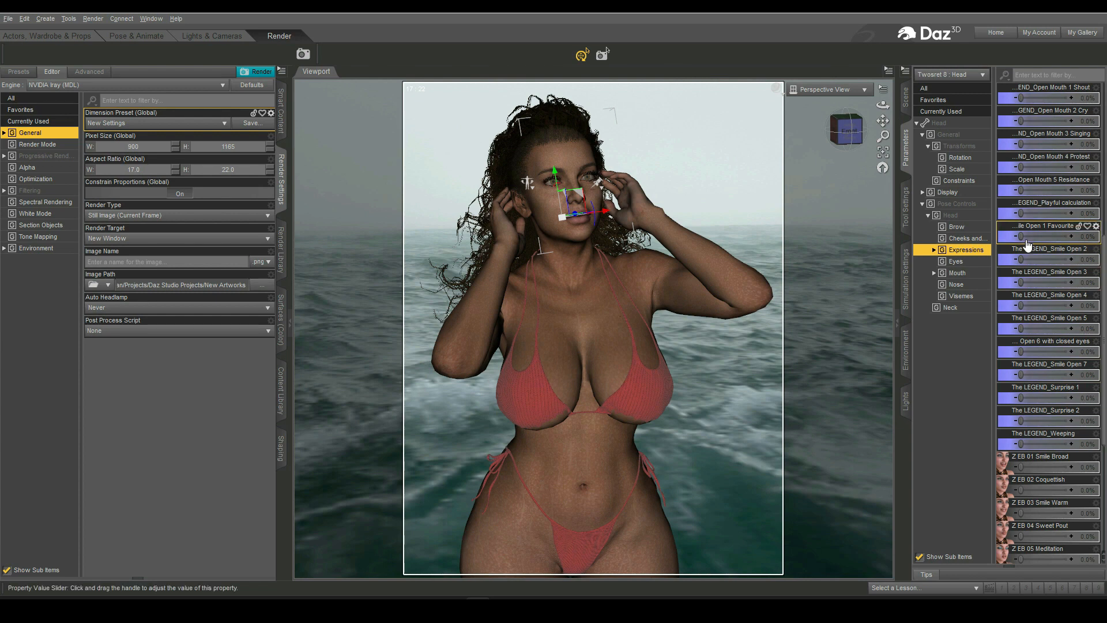
drag(1020, 214, 1069, 214)
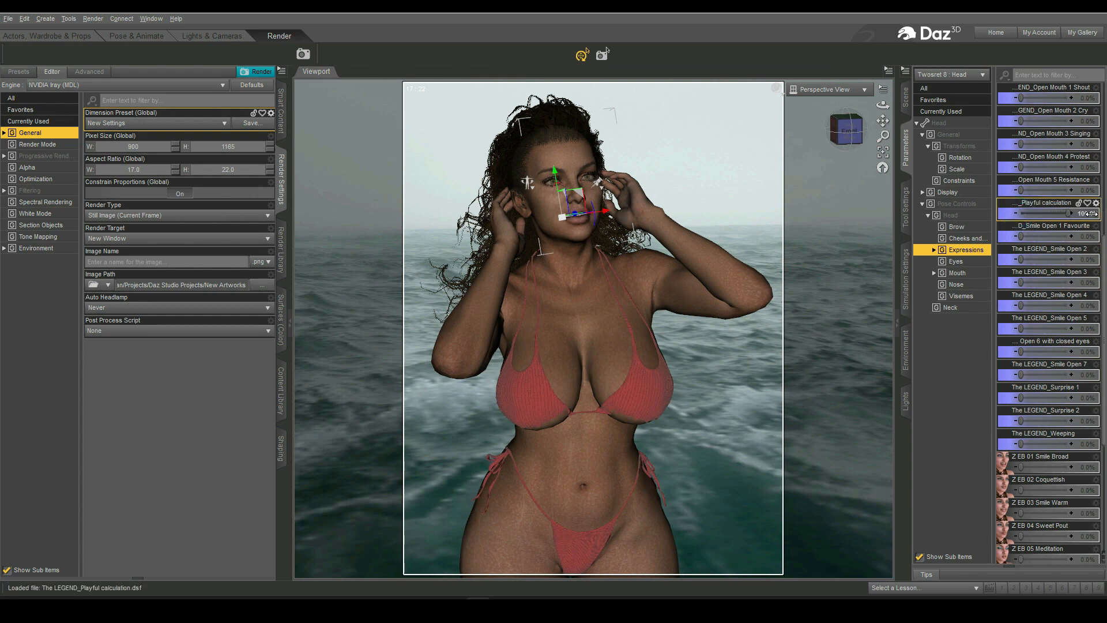
click(752, 206)
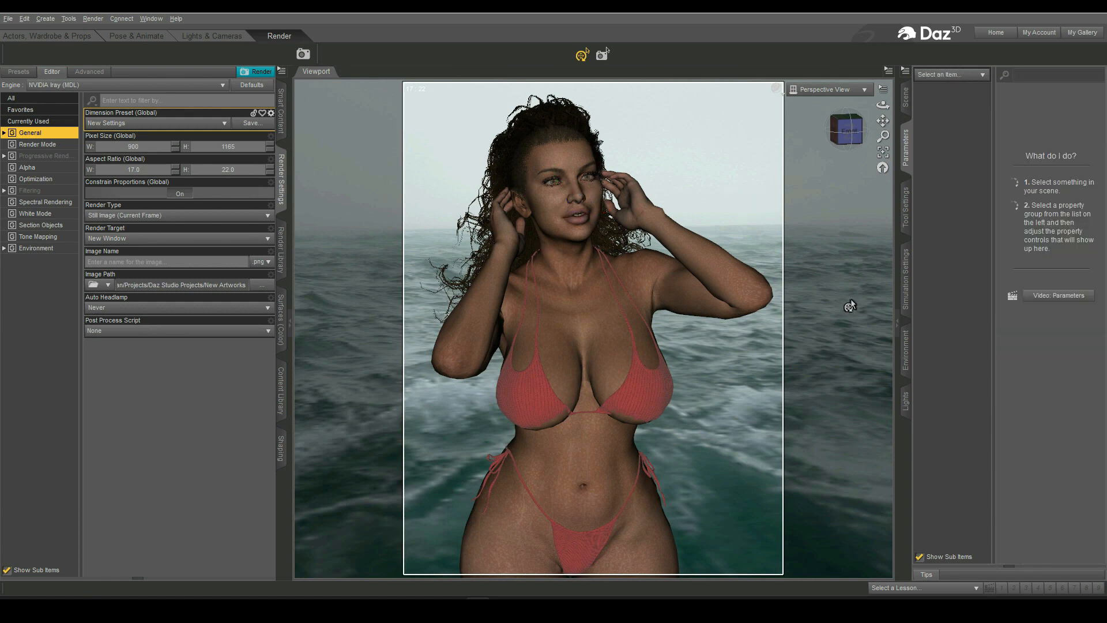
- Open the Twosret 8 product in Smart Content and apply the Twosret 8 Eyes 02 Iray eye colour
click(280, 109)
scroll(209, 361, down, 15)
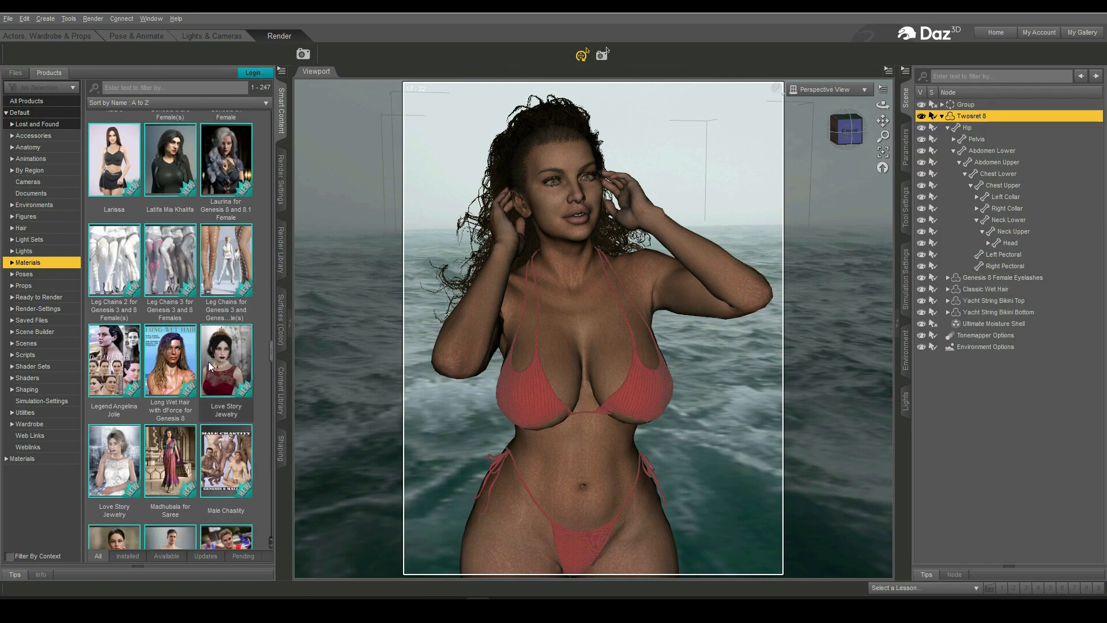
scroll(209, 361, down, 3)
click(26, 216)
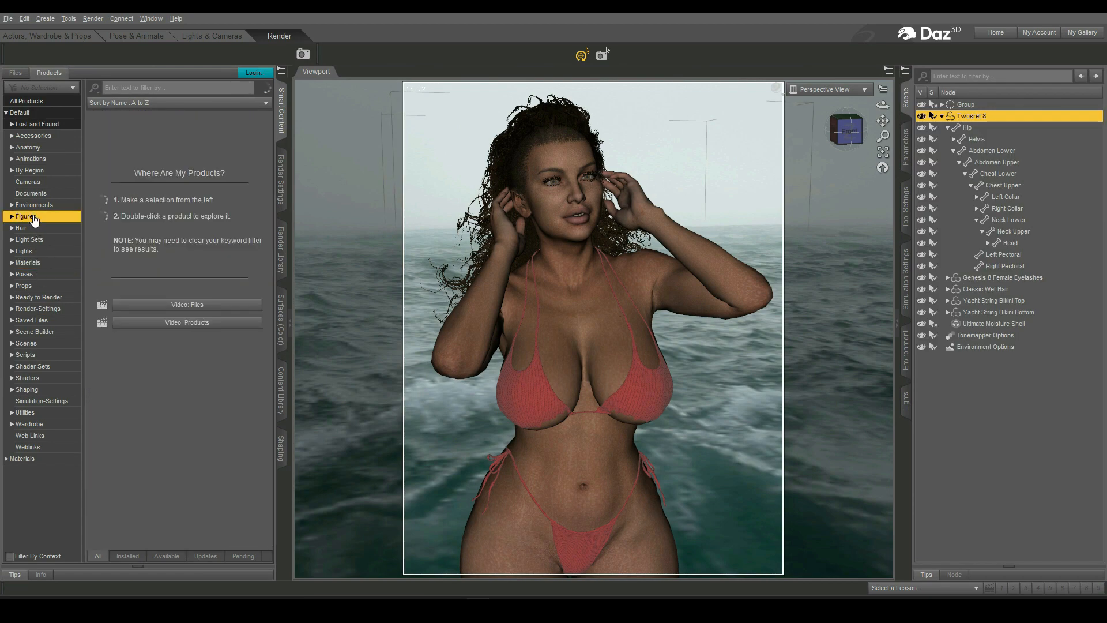
click(224, 299)
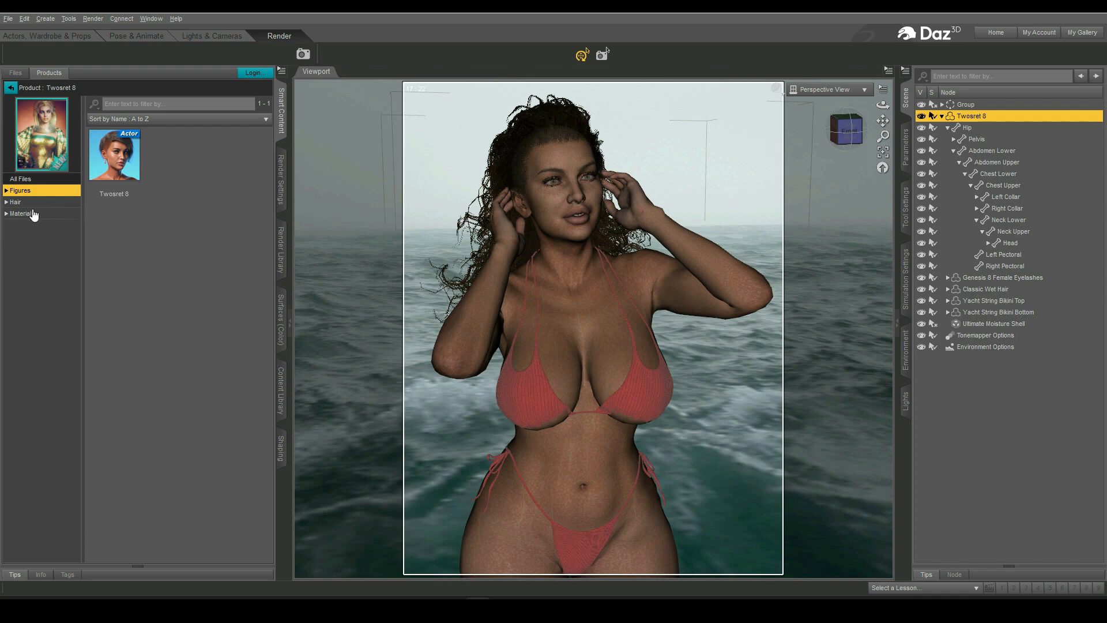
click(7, 214)
click(17, 237)
click(12, 237)
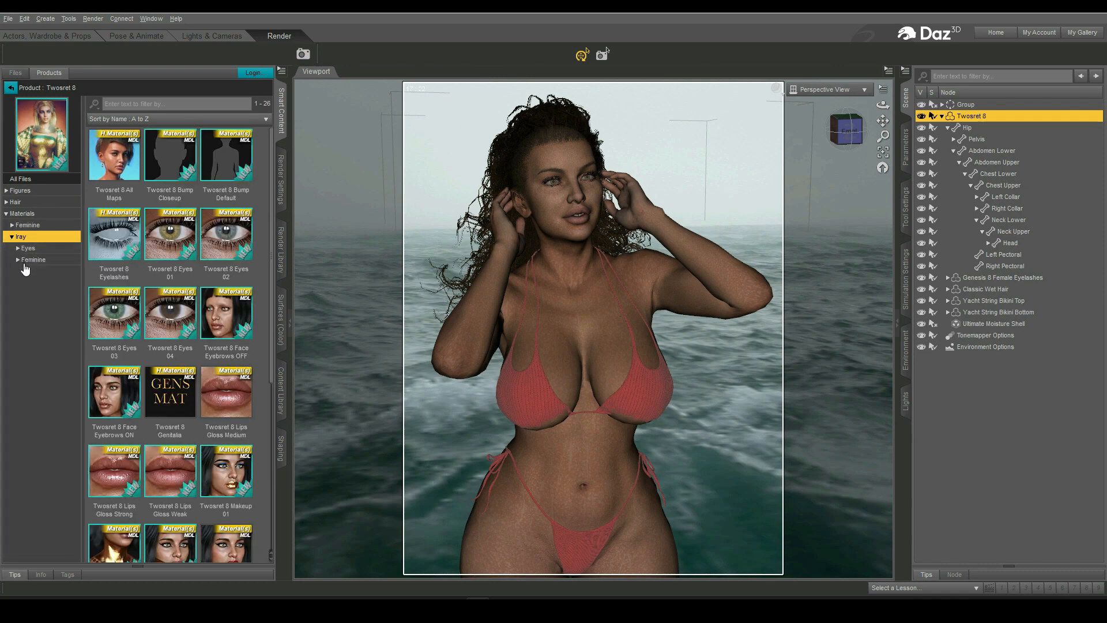
click(18, 248)
click(41, 260)
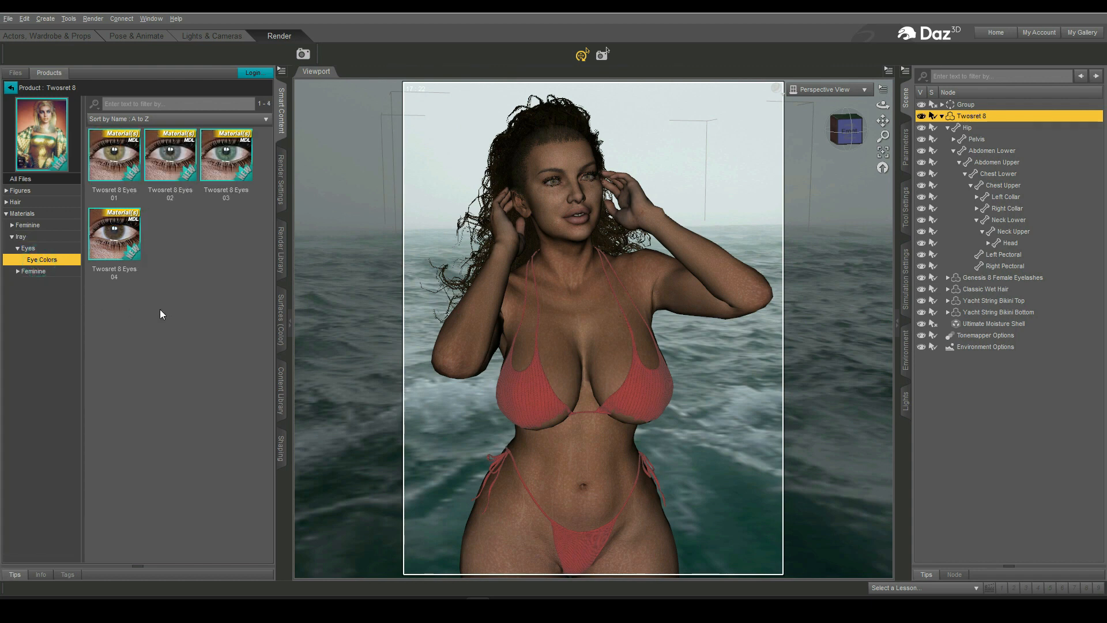
double_click(170, 155)
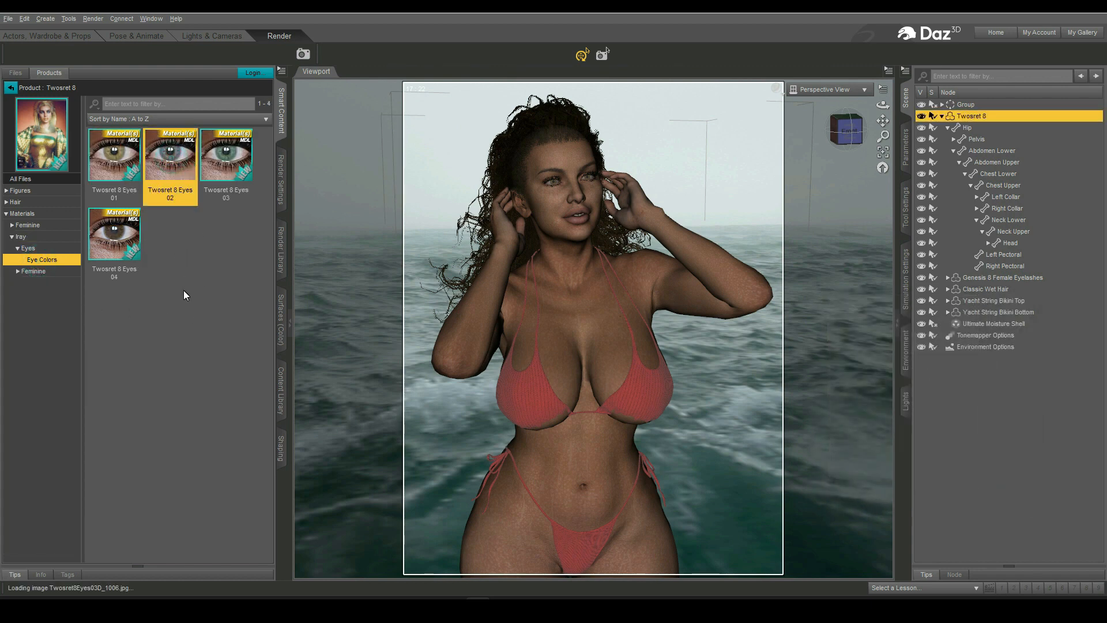
- Apply the Twosret 8 Lips Gloss Strong and Twosret 8 Makeup 03 materials to the figure from Smart Content
click(18, 271)
click(24, 282)
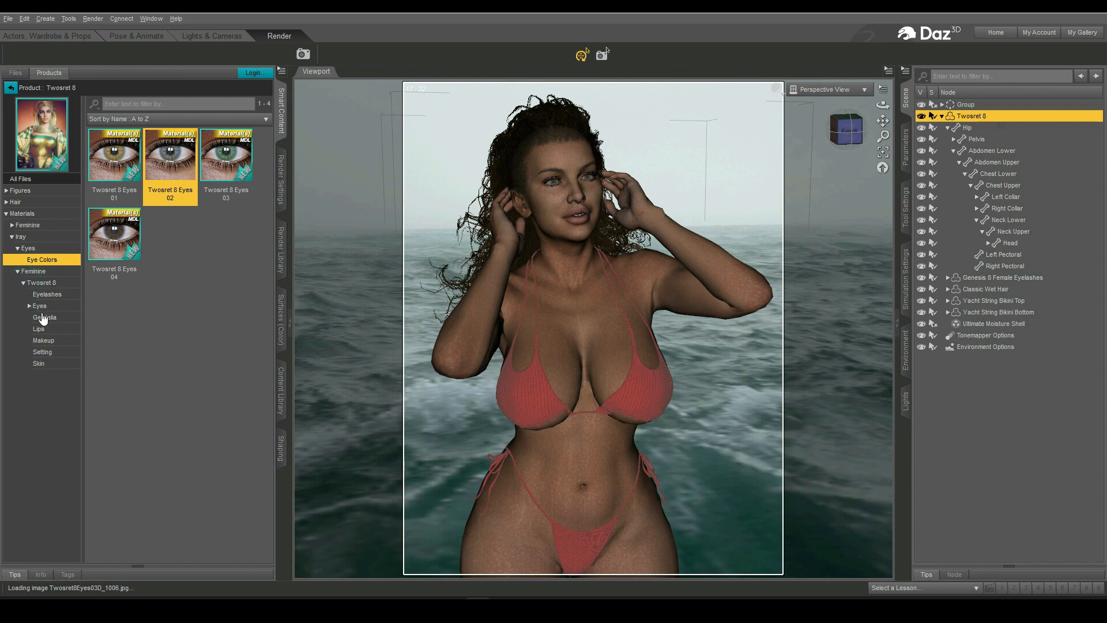
click(43, 317)
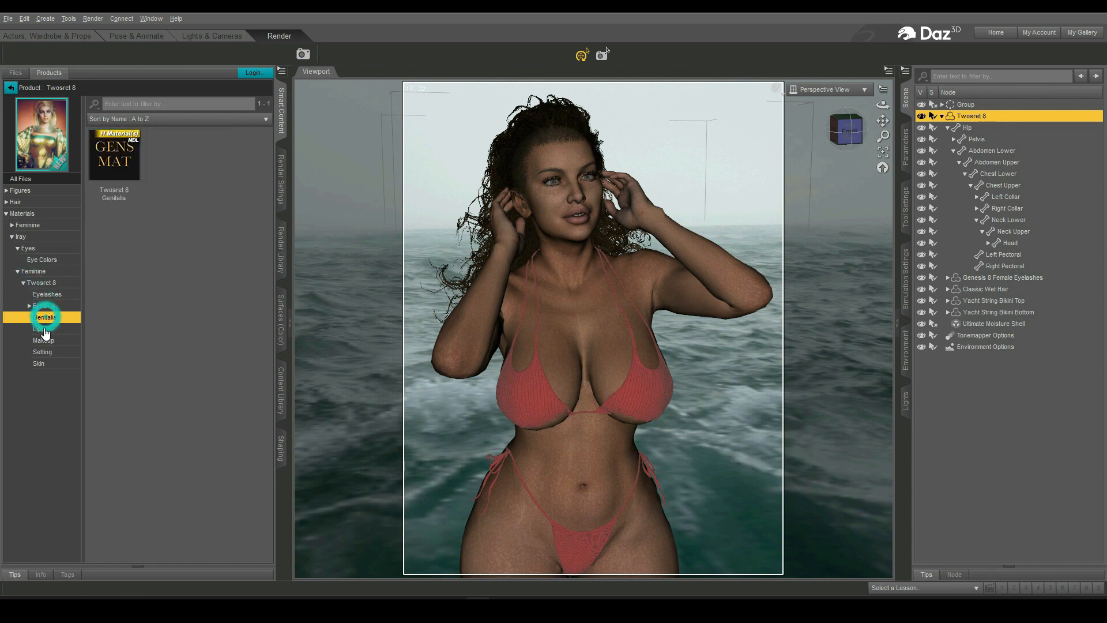
click(44, 330)
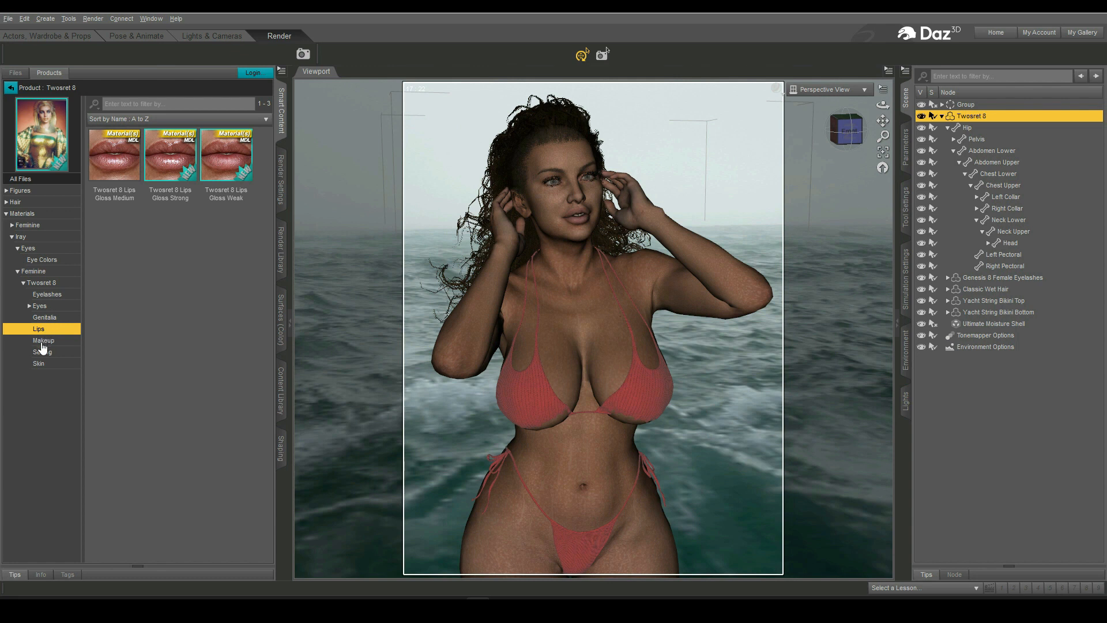
double_click(175, 171)
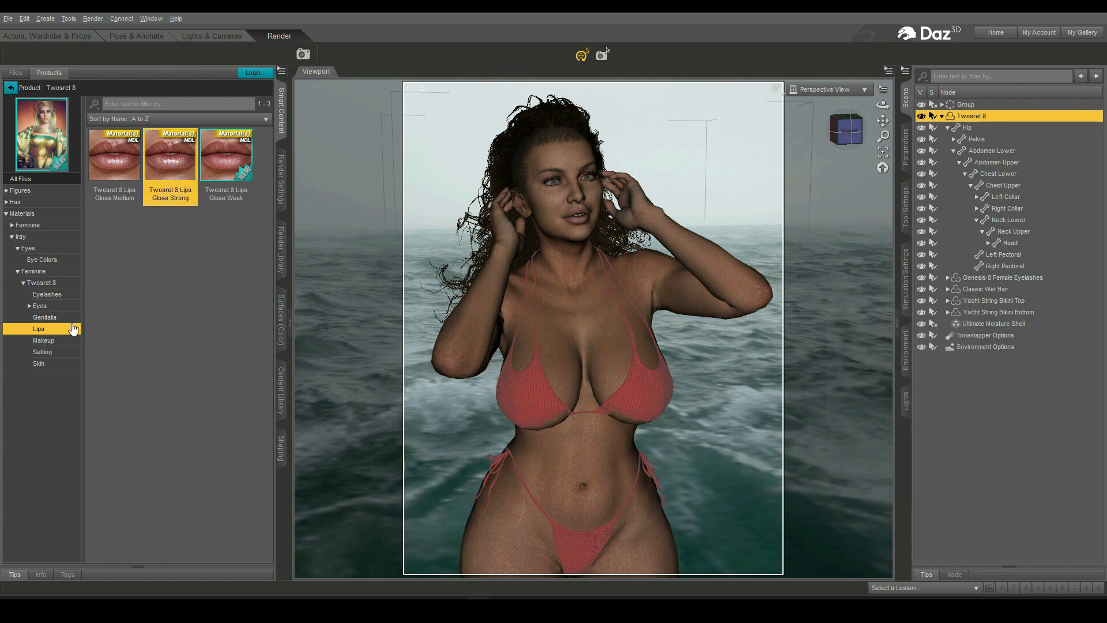
click(42, 341)
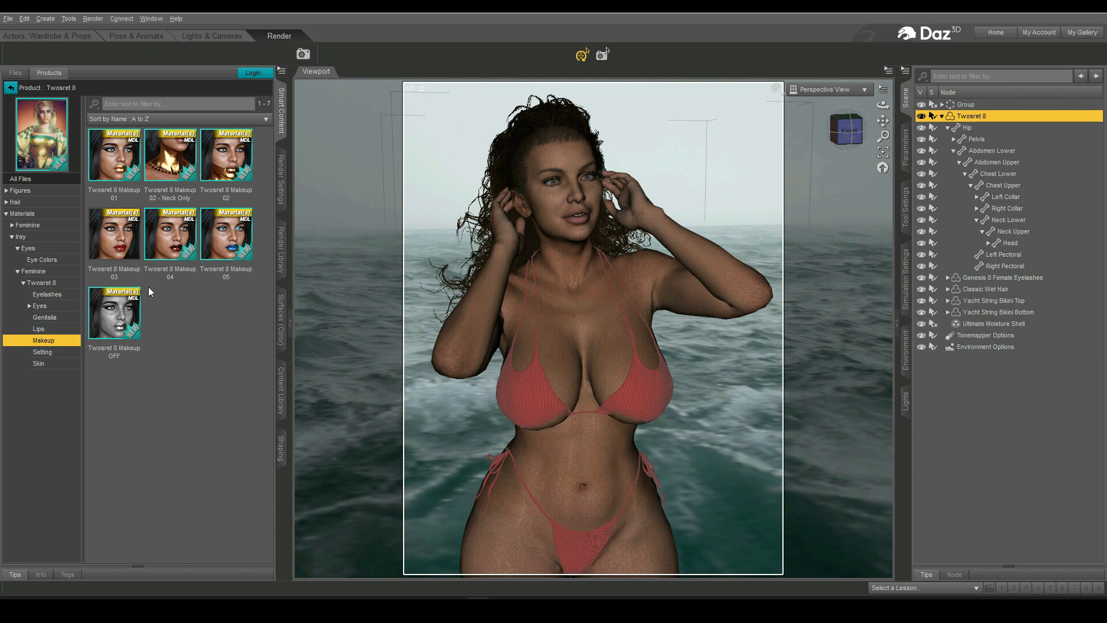
double_click(115, 236)
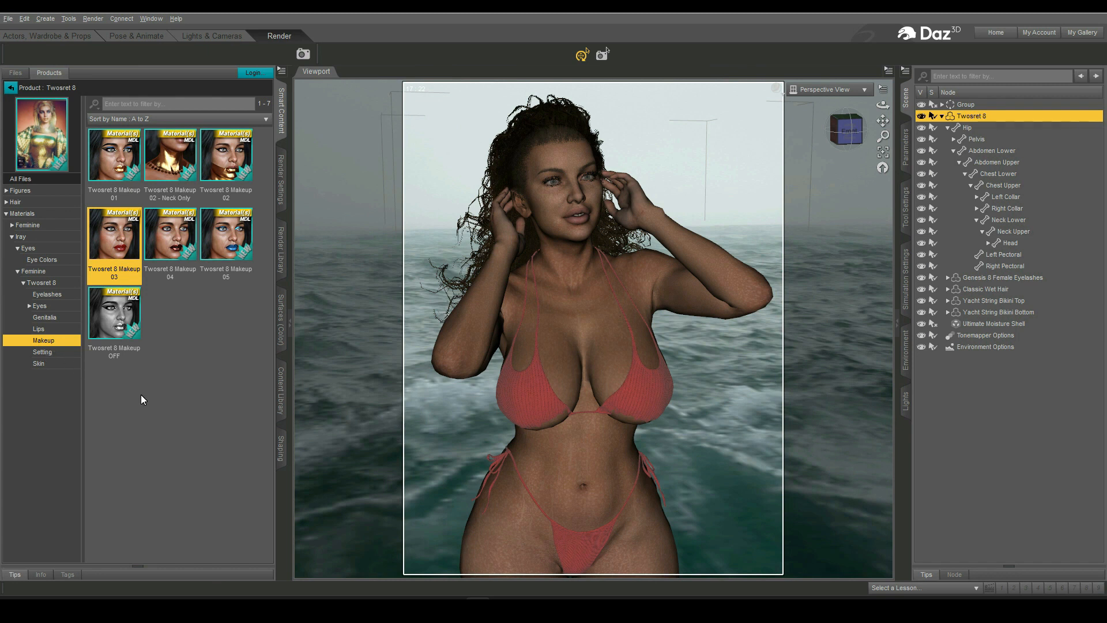
- Preview the scene in NVIDIA Iray draw style, then switch the viewport back to Texture Shaded
click(942, 116)
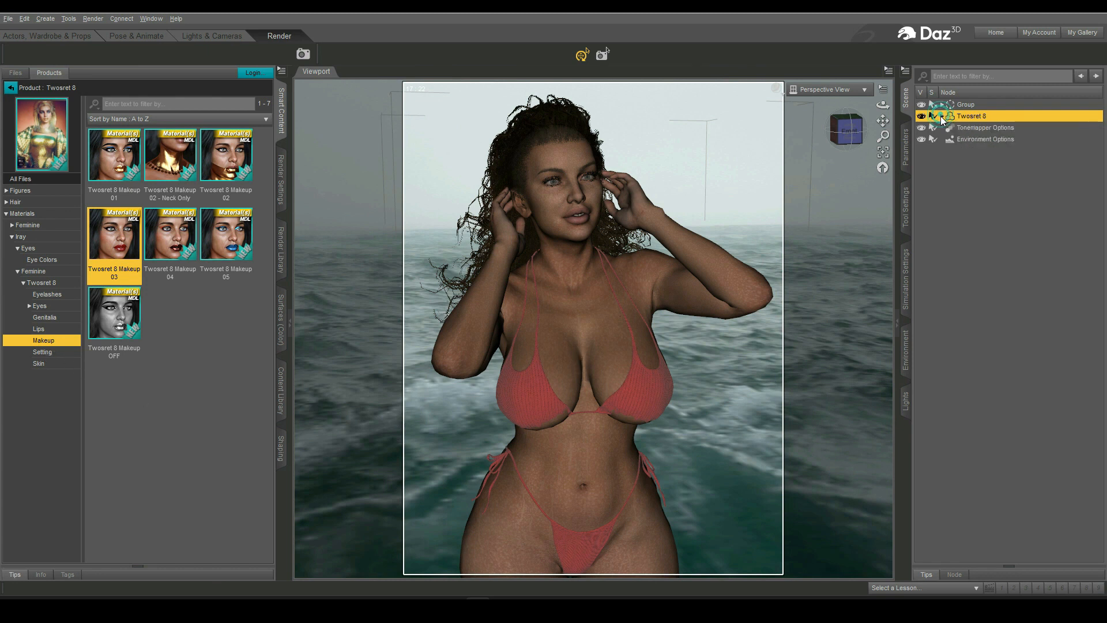
click(782, 101)
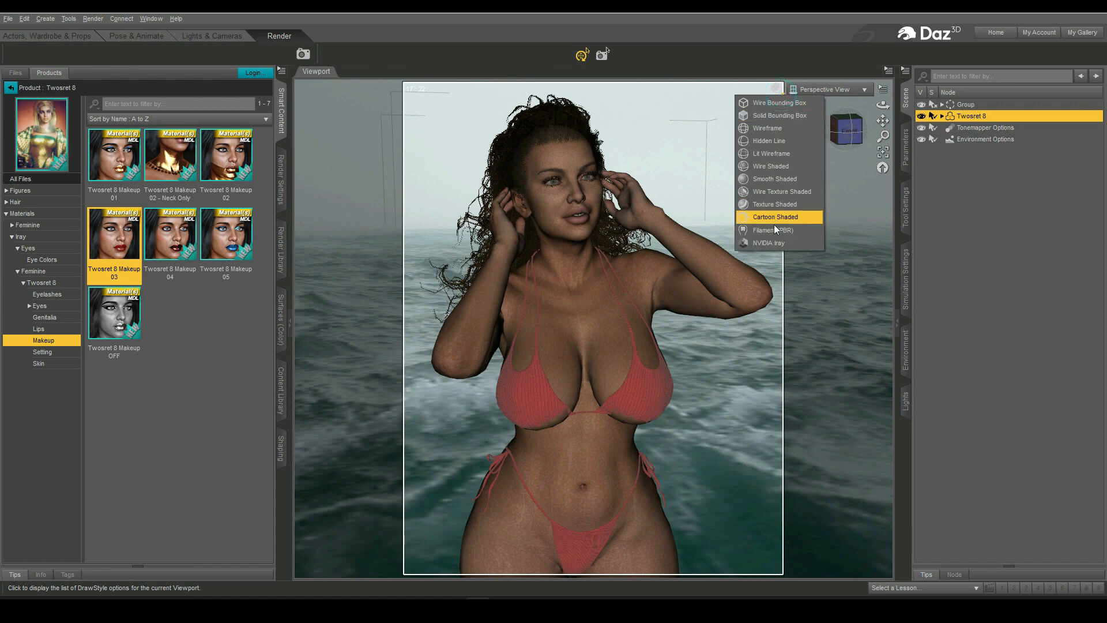
click(772, 240)
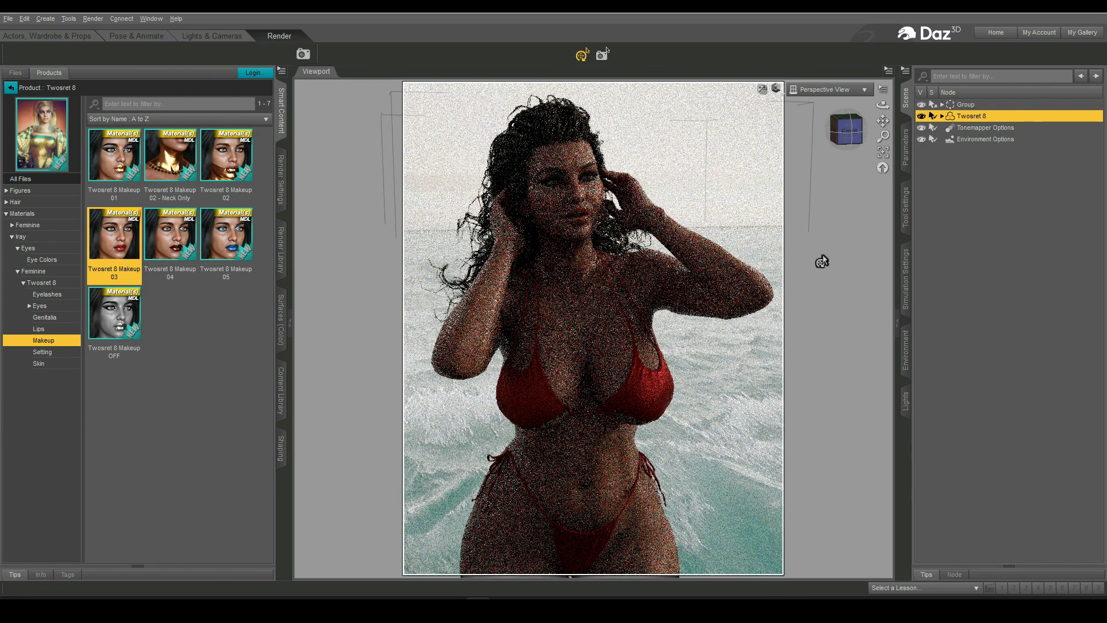
click(776, 88)
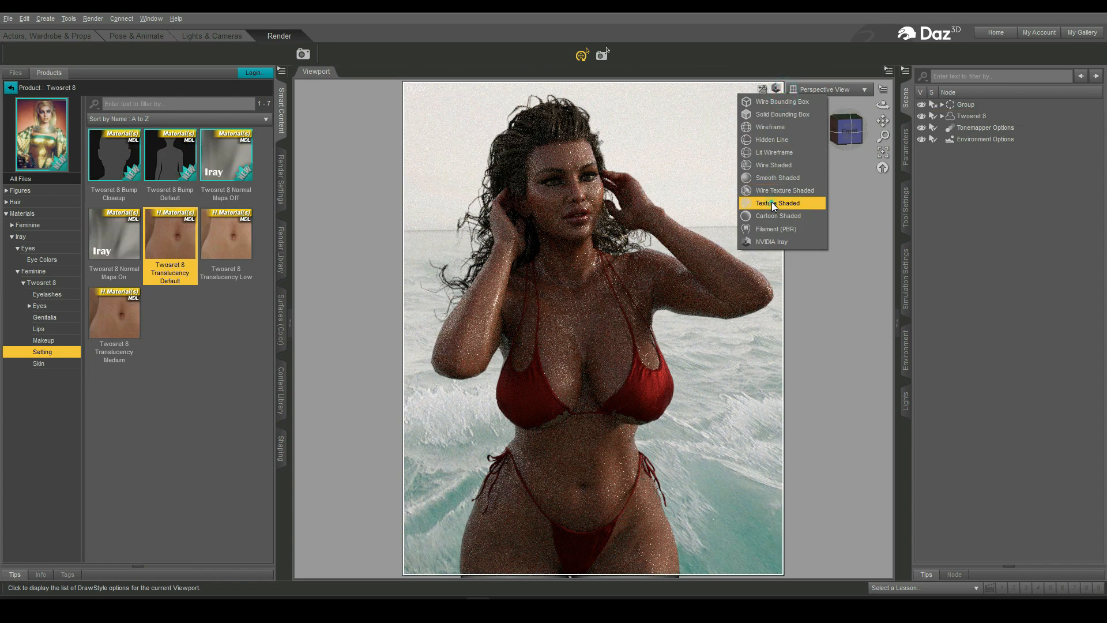
click(772, 201)
- Select the Classic Wet Hair and run the dForce simulation from Simulation Settings
click(941, 116)
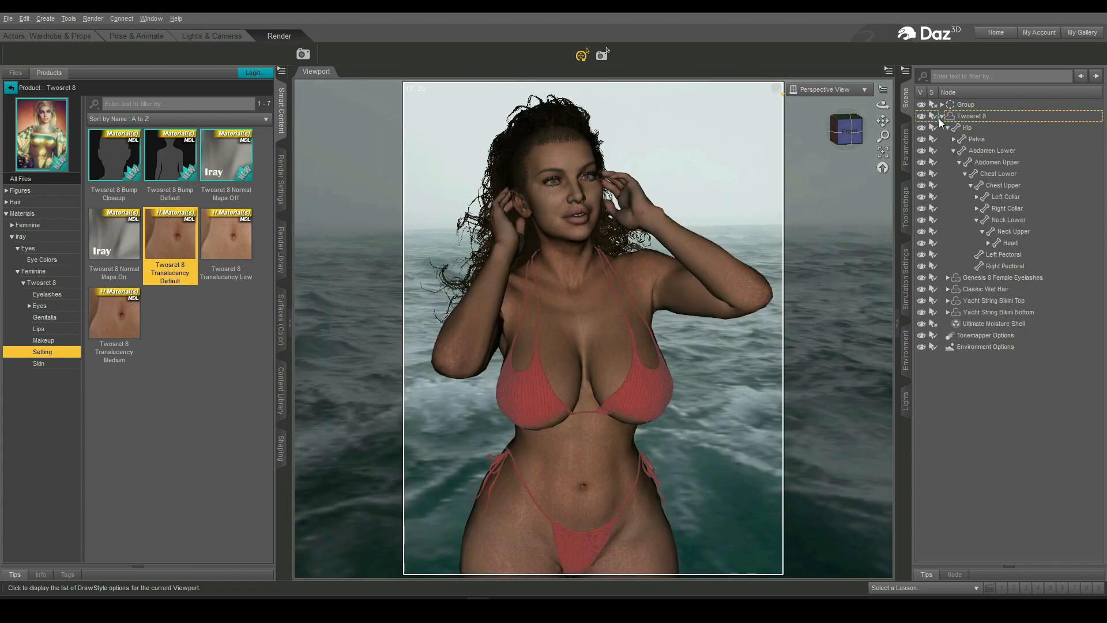
click(998, 289)
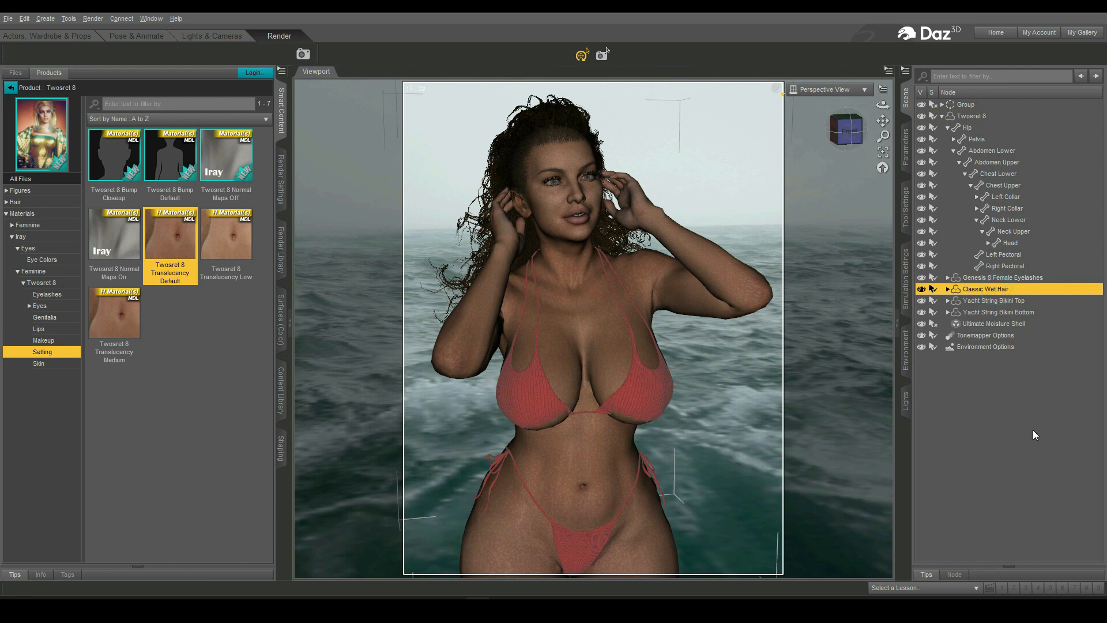
click(906, 297)
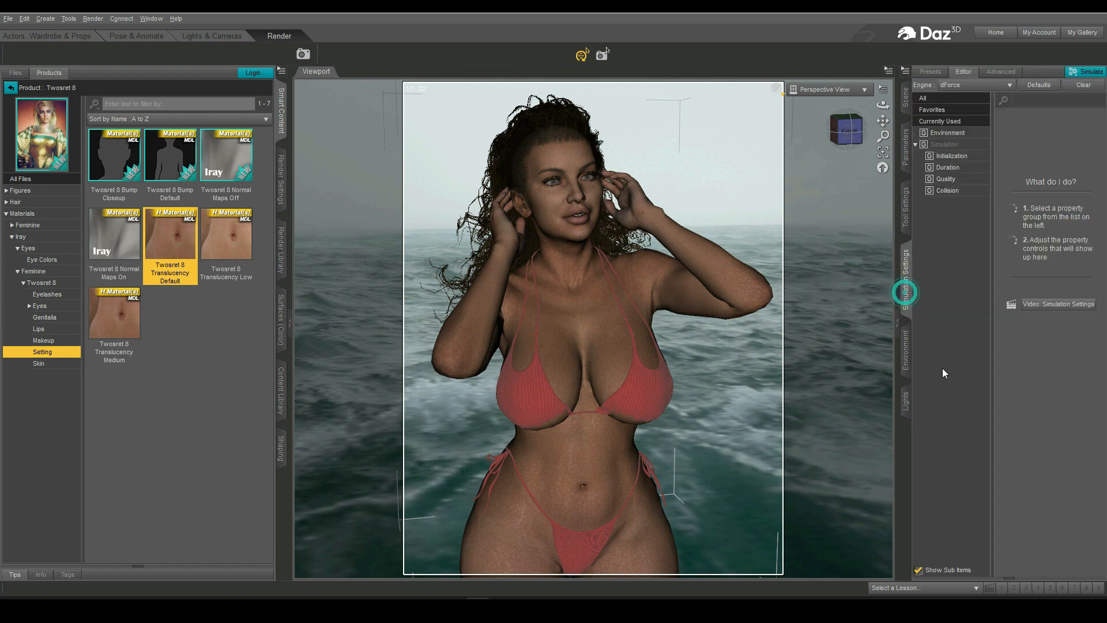
click(944, 145)
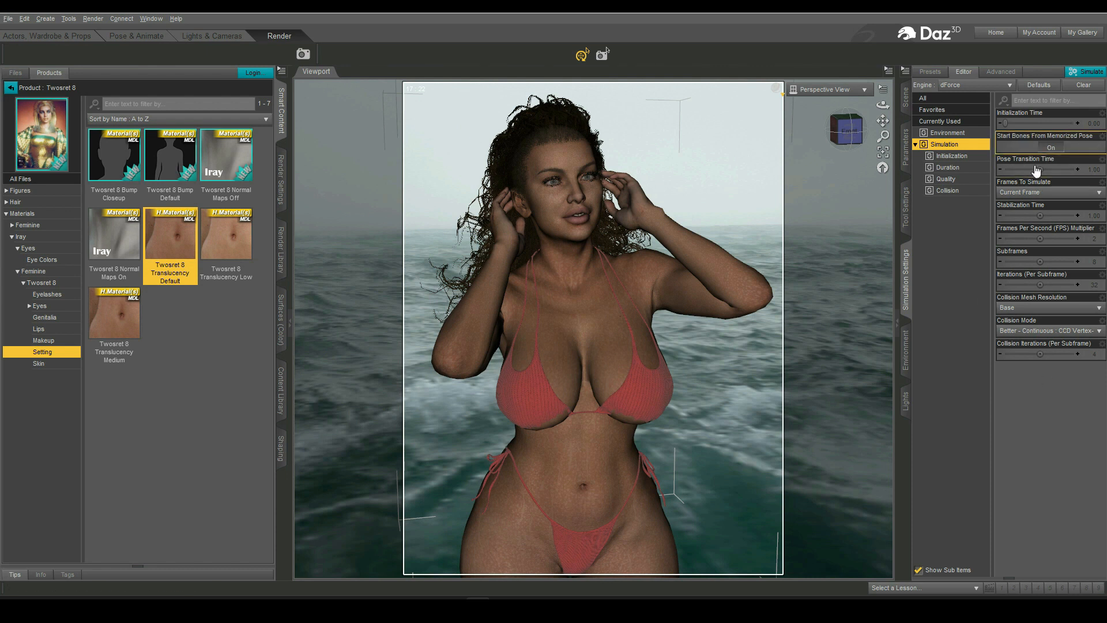
click(1083, 71)
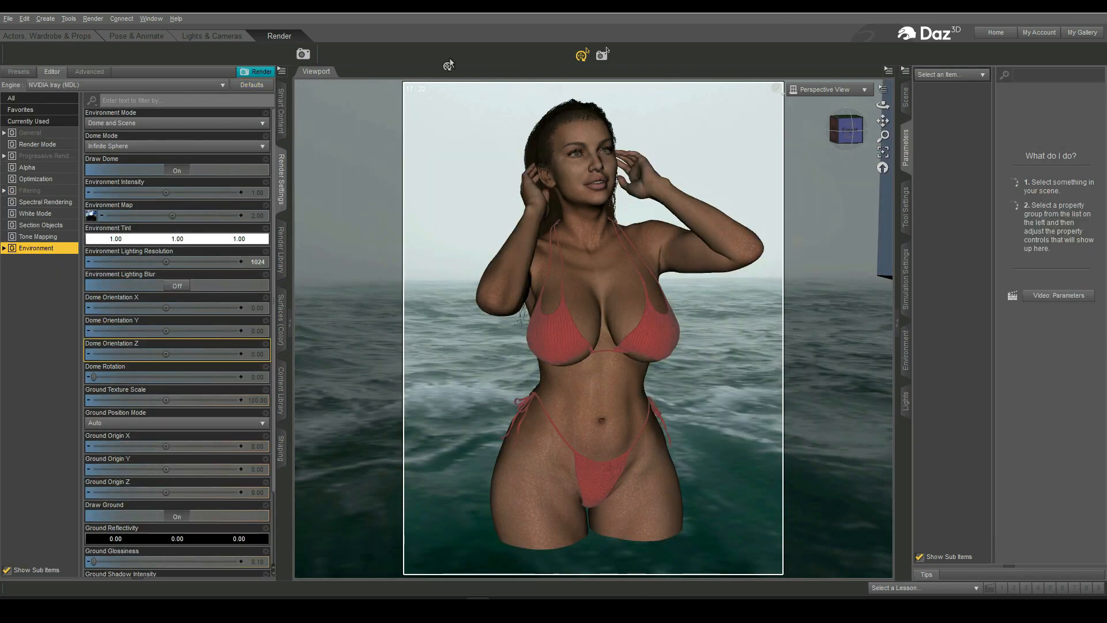
- Render the scene and maximize the render window to inspect the progressing Iray image
click(303, 54)
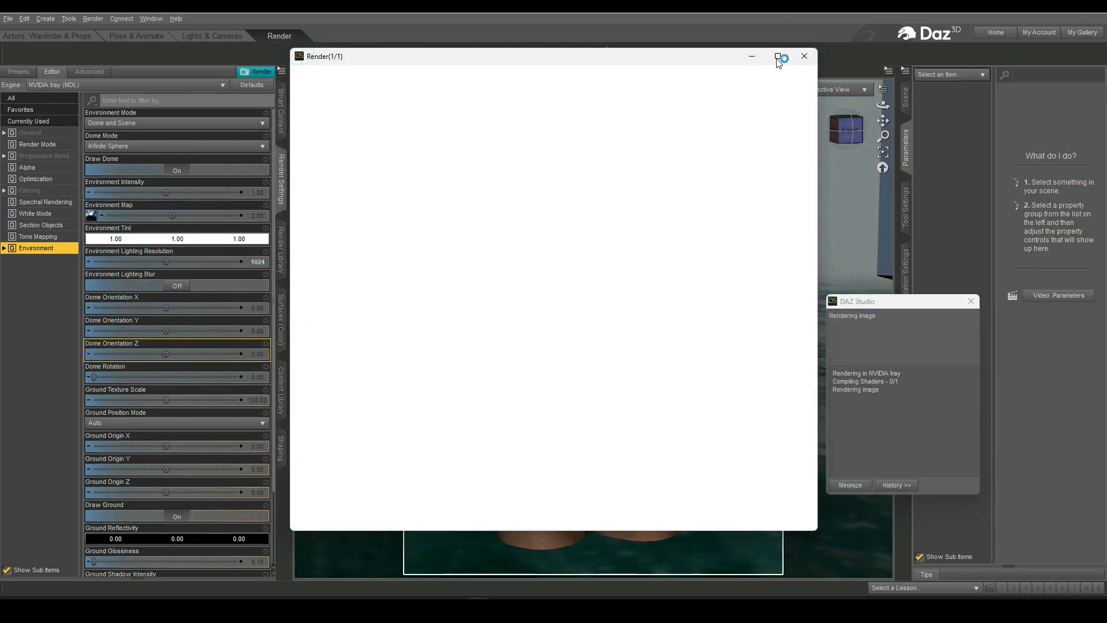
click(779, 57)
click(778, 57)
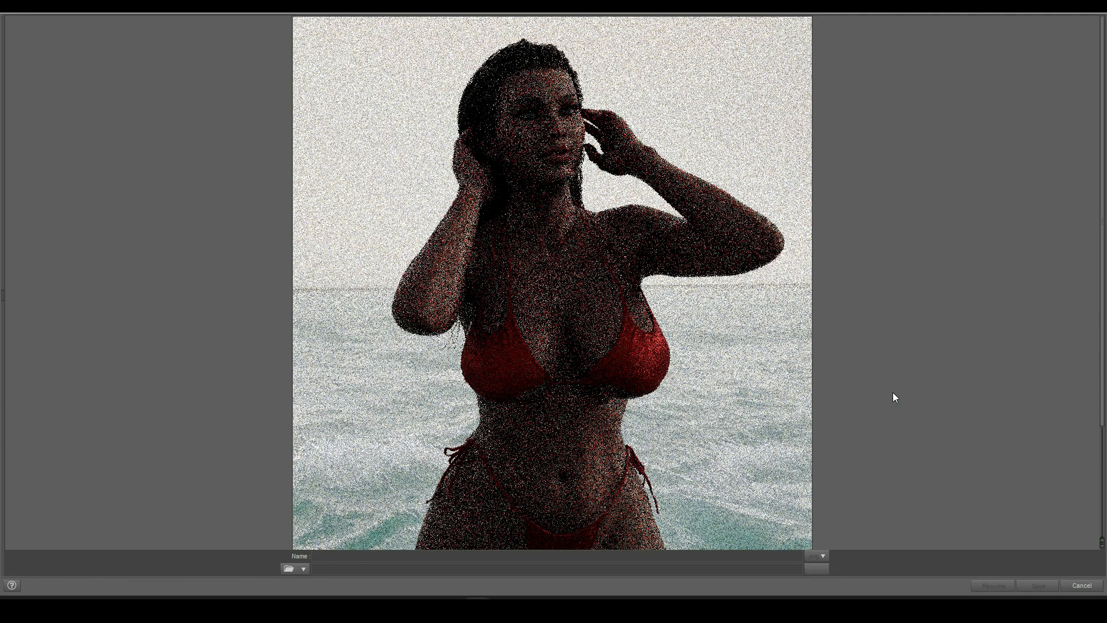
scroll(728, 428, down, 3)
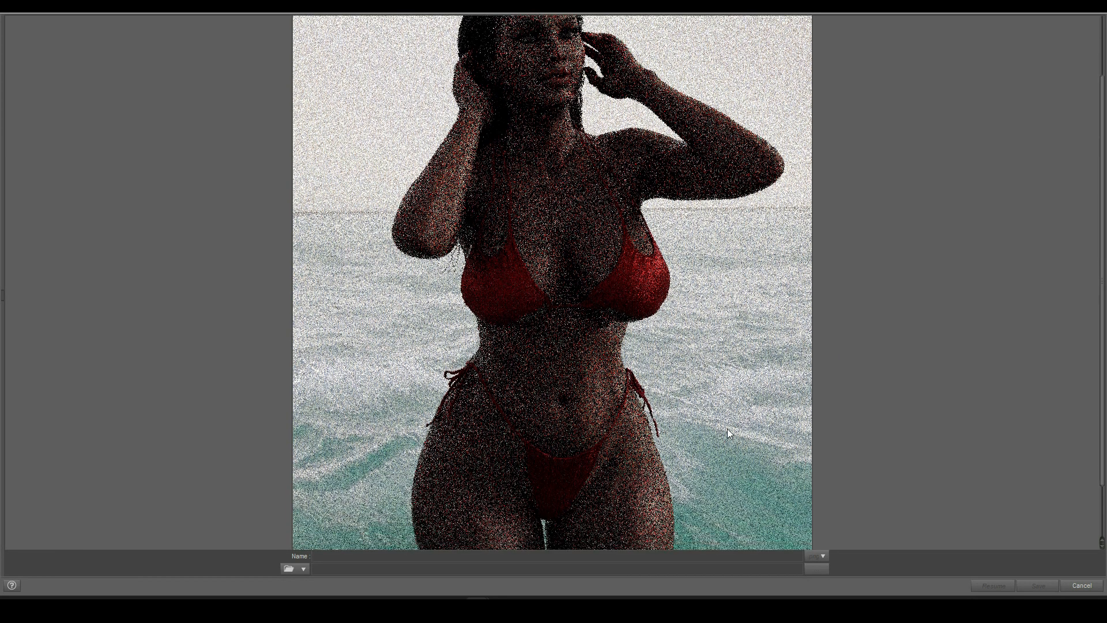
scroll(728, 428, up, 1)
scroll(728, 428, up, 3)
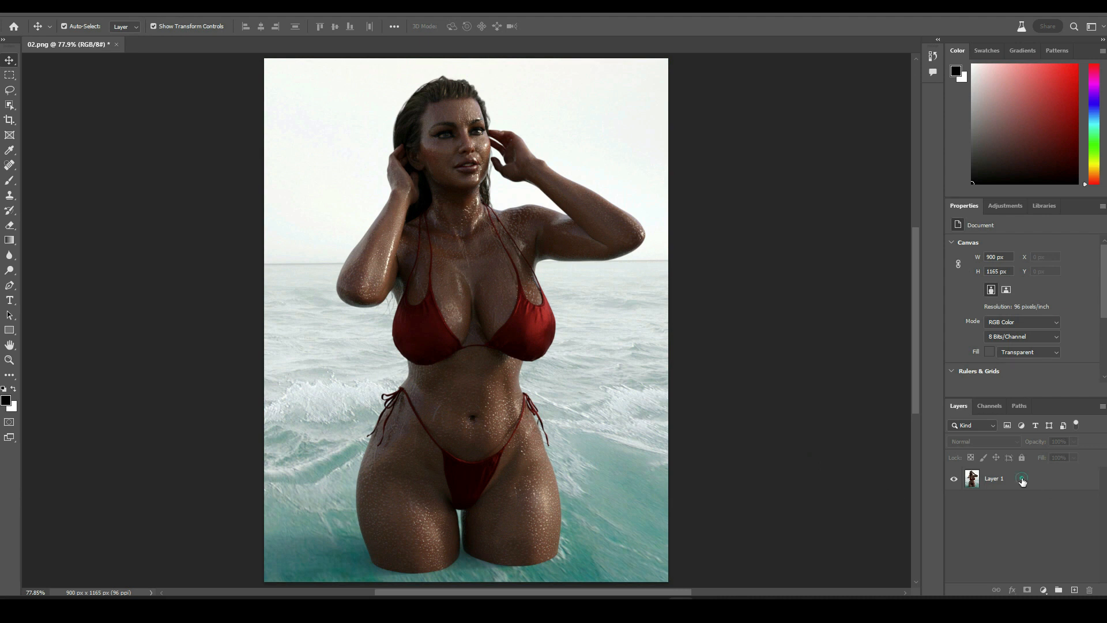
- In Photoshop, duplicate Layer 1 of the rendered image as Layer 1 copy
click(1021, 479)
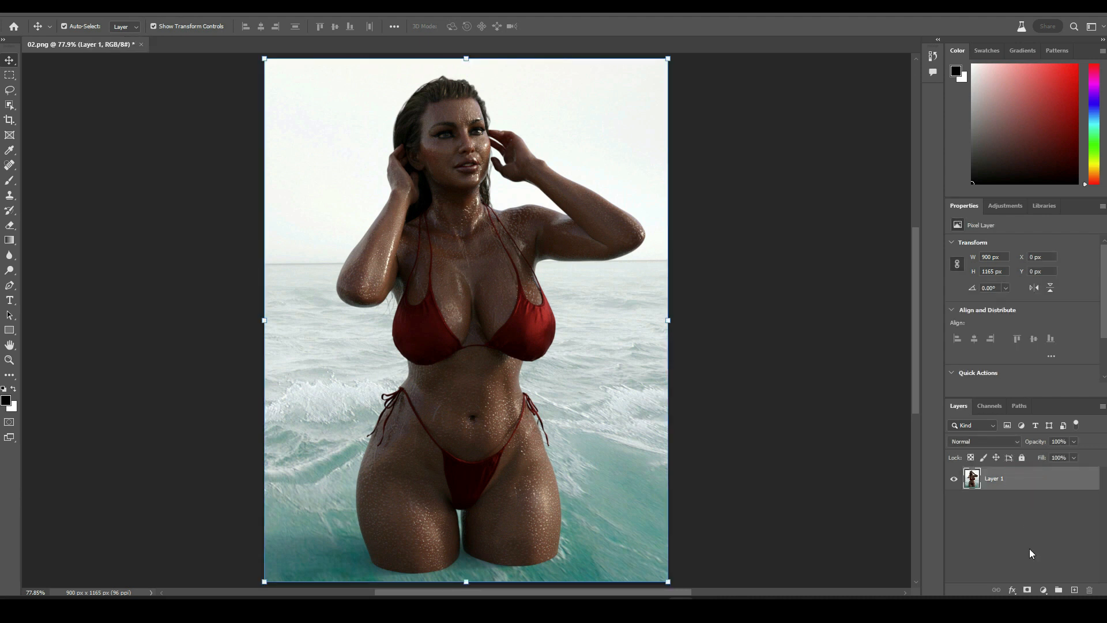
right_click(1003, 484)
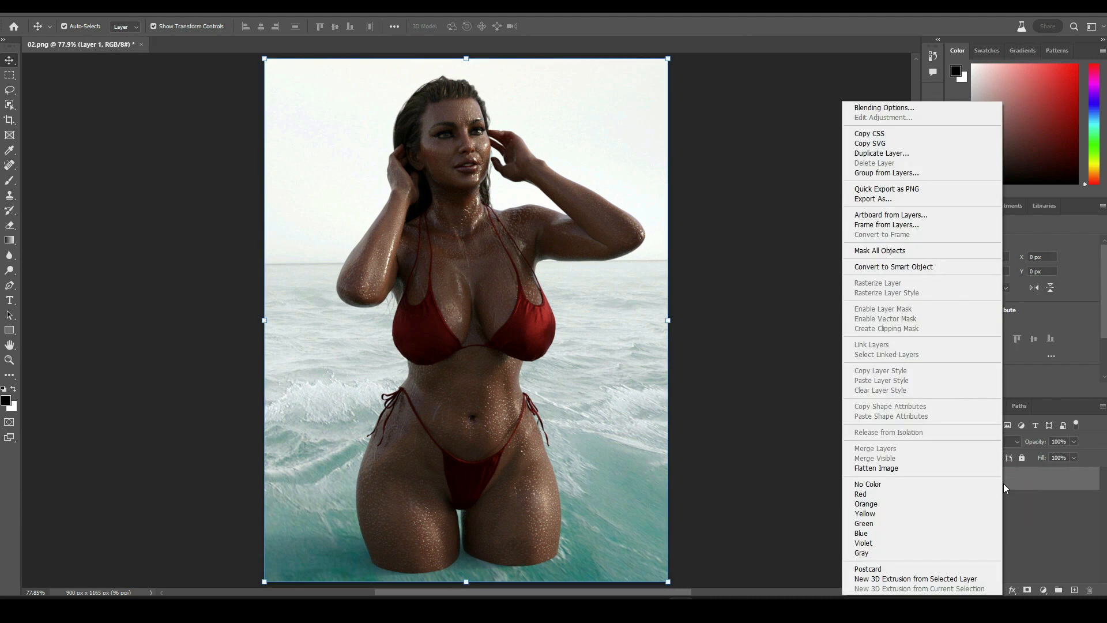
click(900, 153)
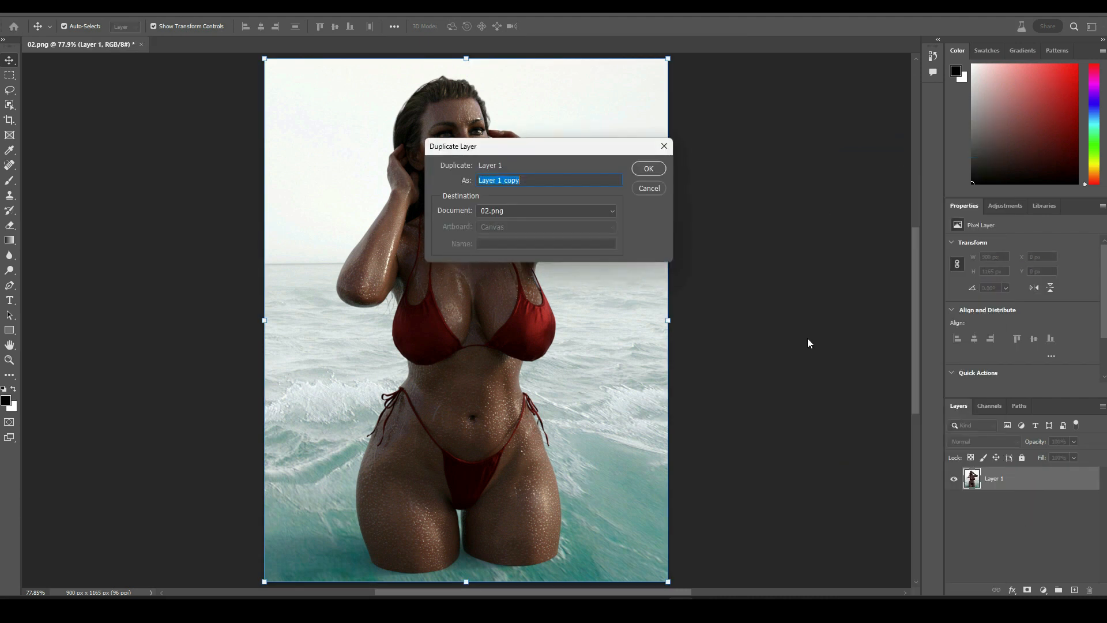
click(647, 169)
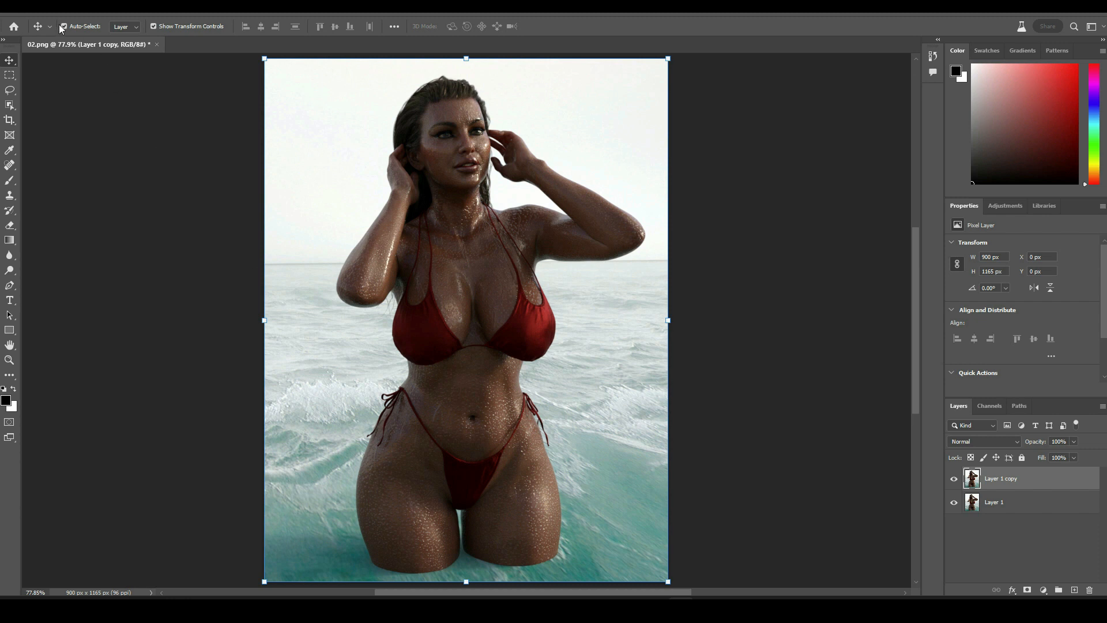
- Apply Auto Tone and Auto Contrast to the duplicated layer
click(18, 10)
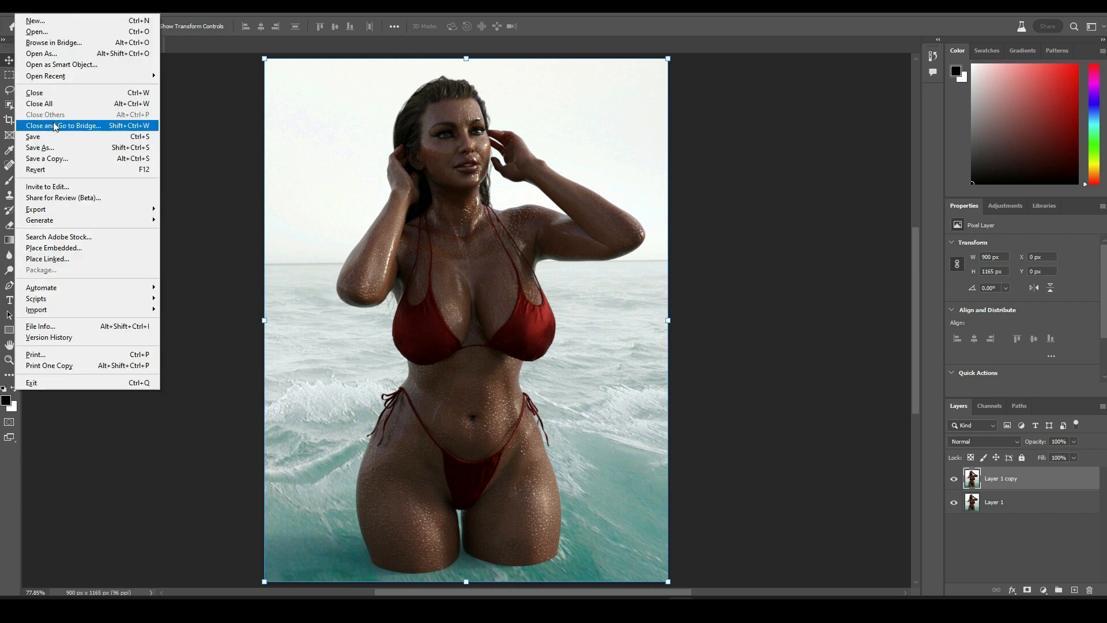
mouse_move(56, 12)
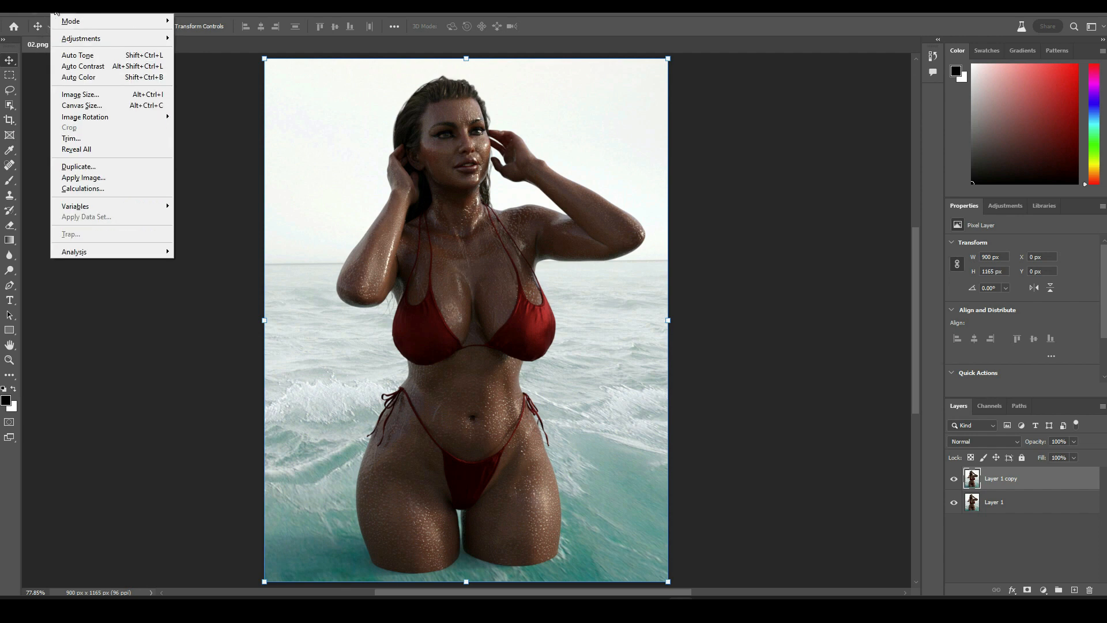
click(74, 56)
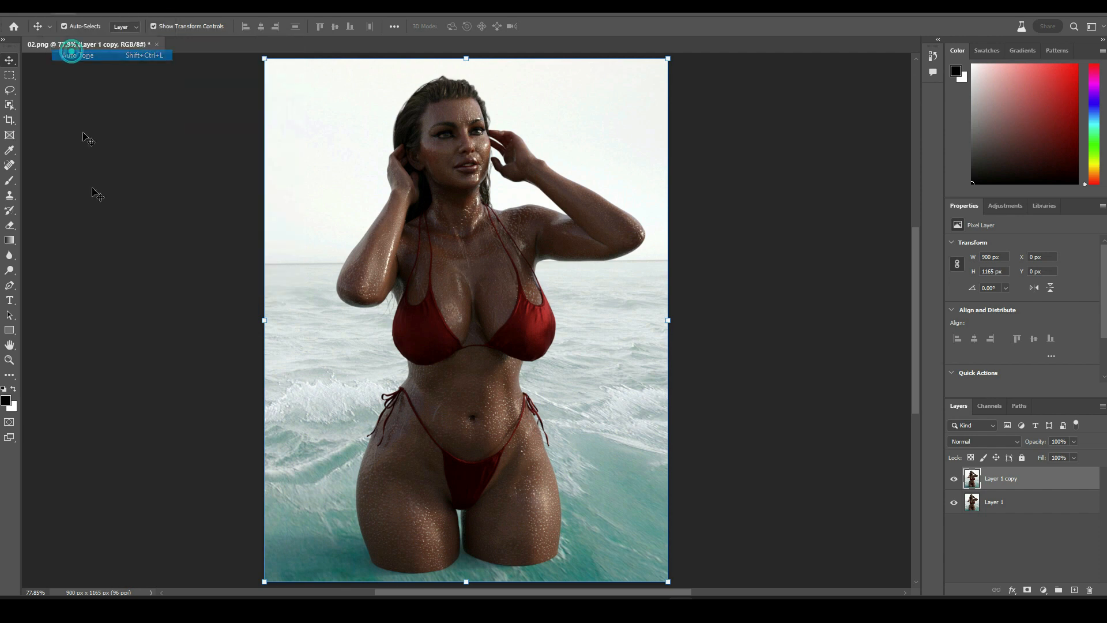
click(56, 9)
click(85, 67)
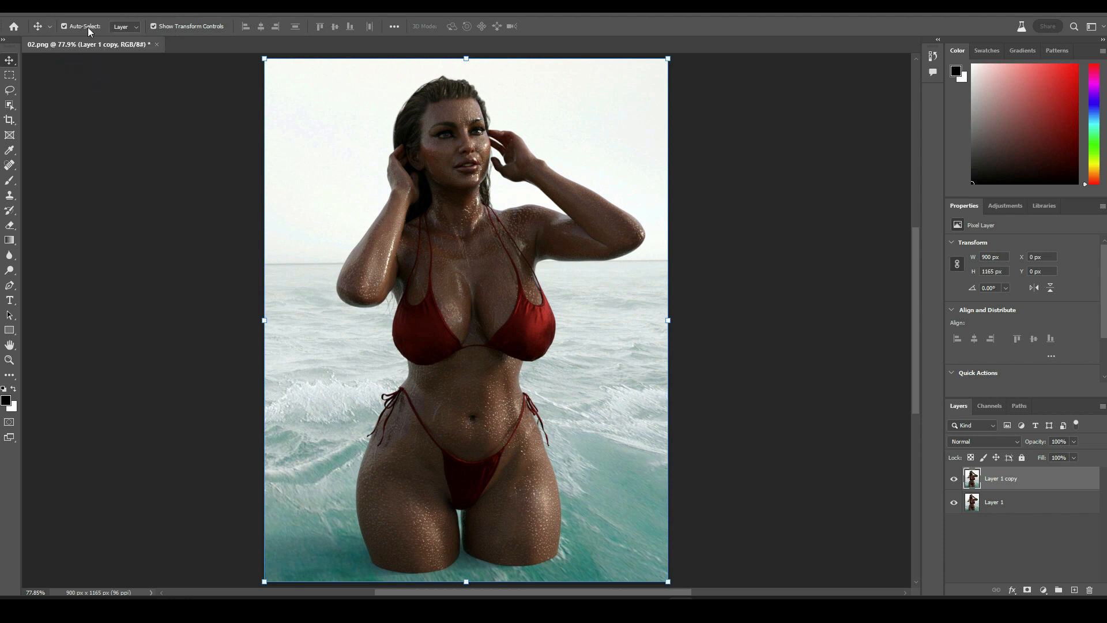
- Apply a Photo Filter using Cooling Filter (82) at 18% density to the layer
click(58, 8)
mouse_move(81, 43)
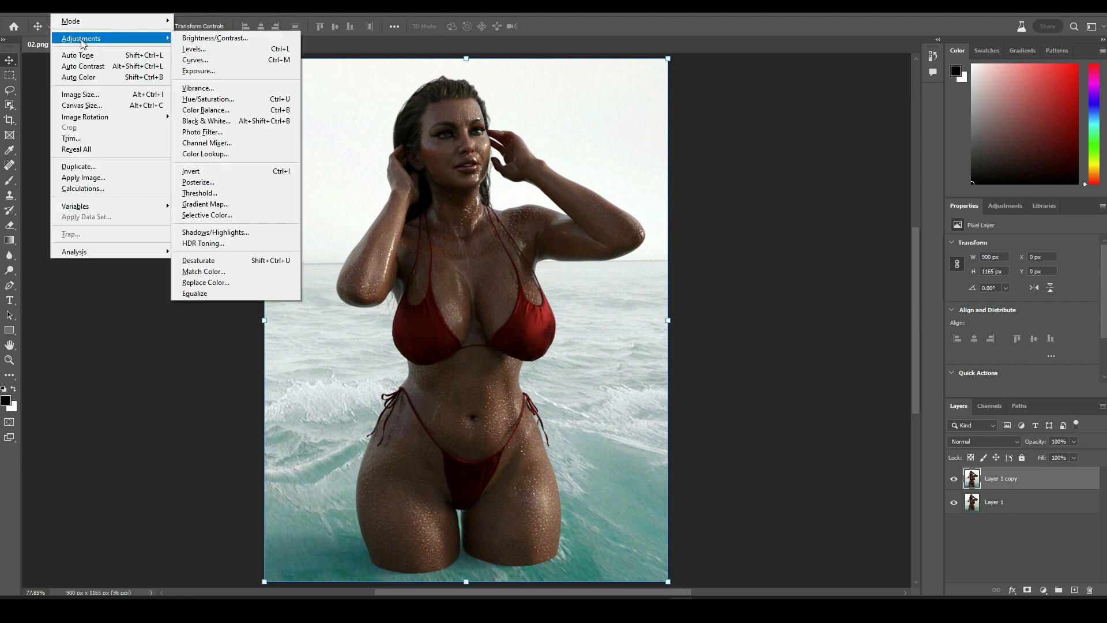
click(202, 132)
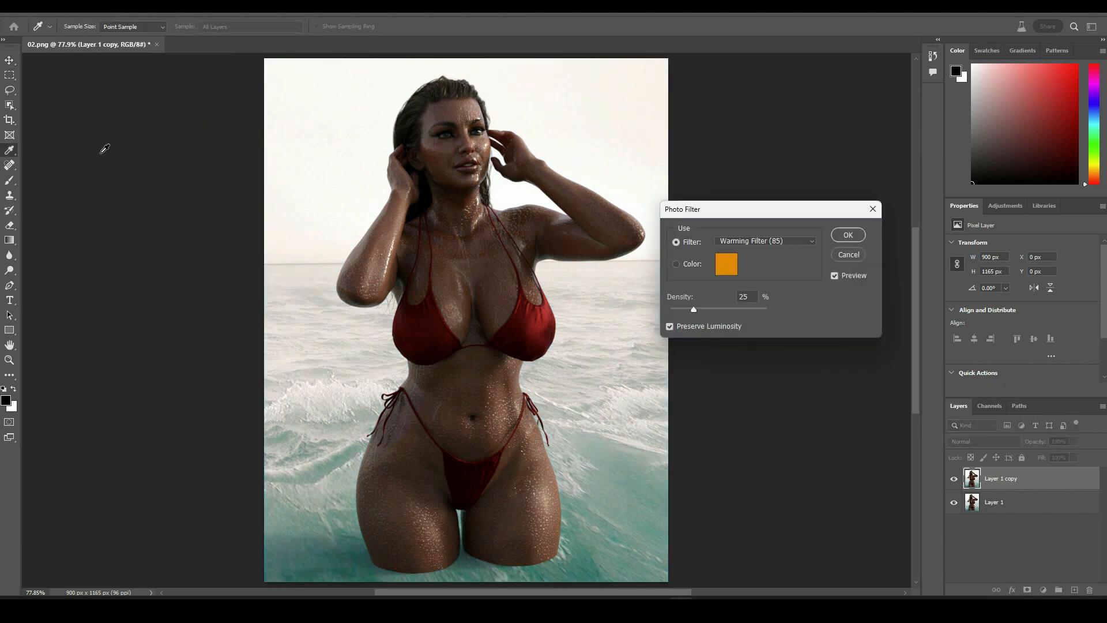
click(767, 244)
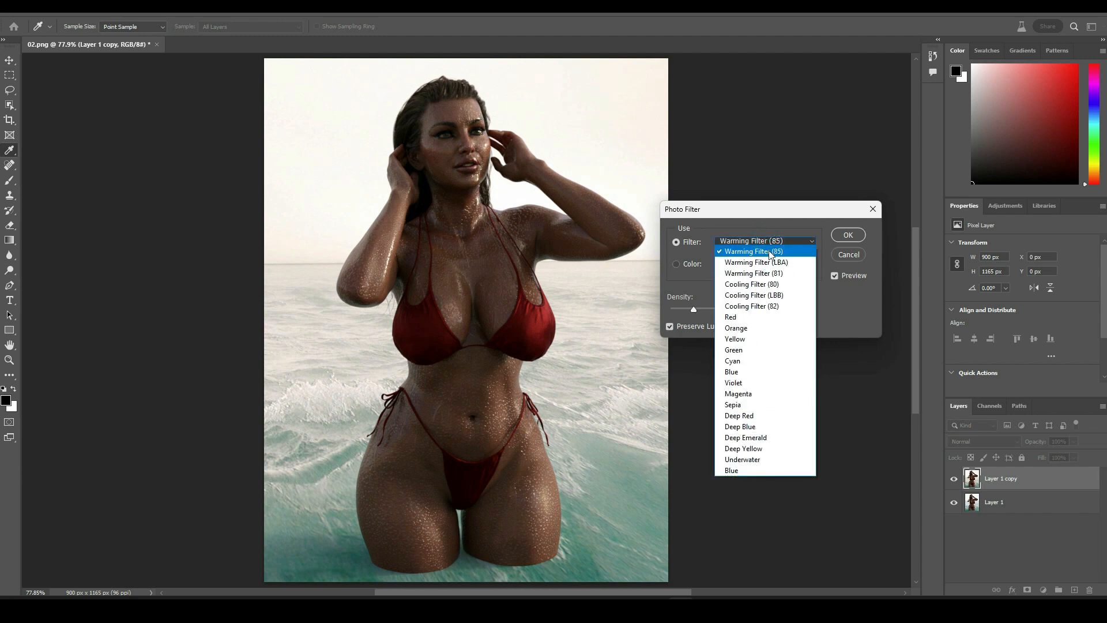
click(761, 309)
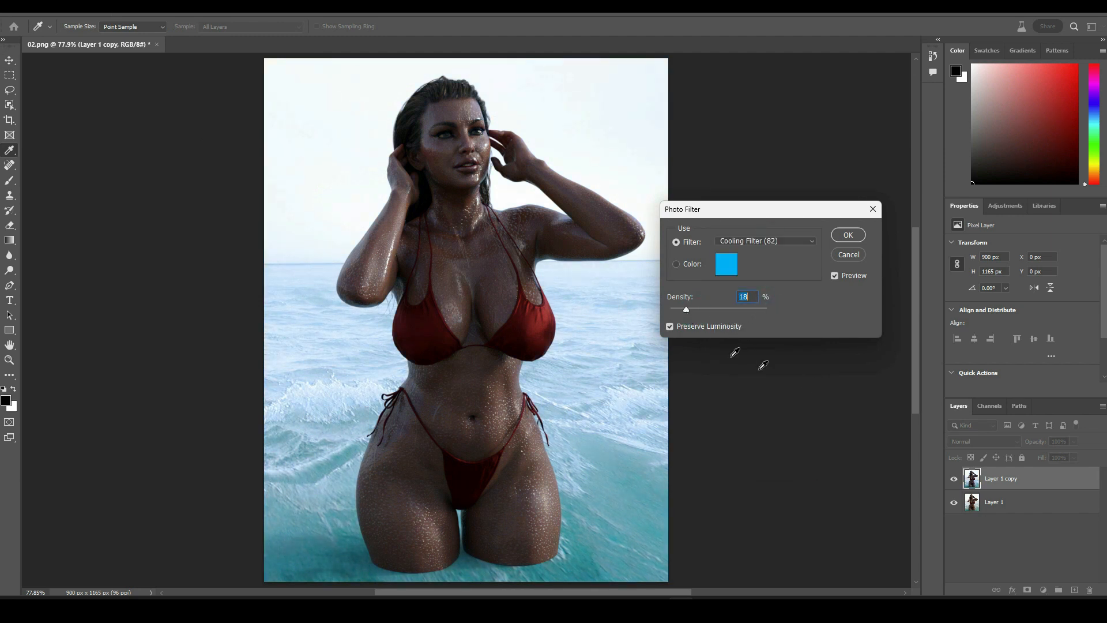
click(848, 235)
key(v)
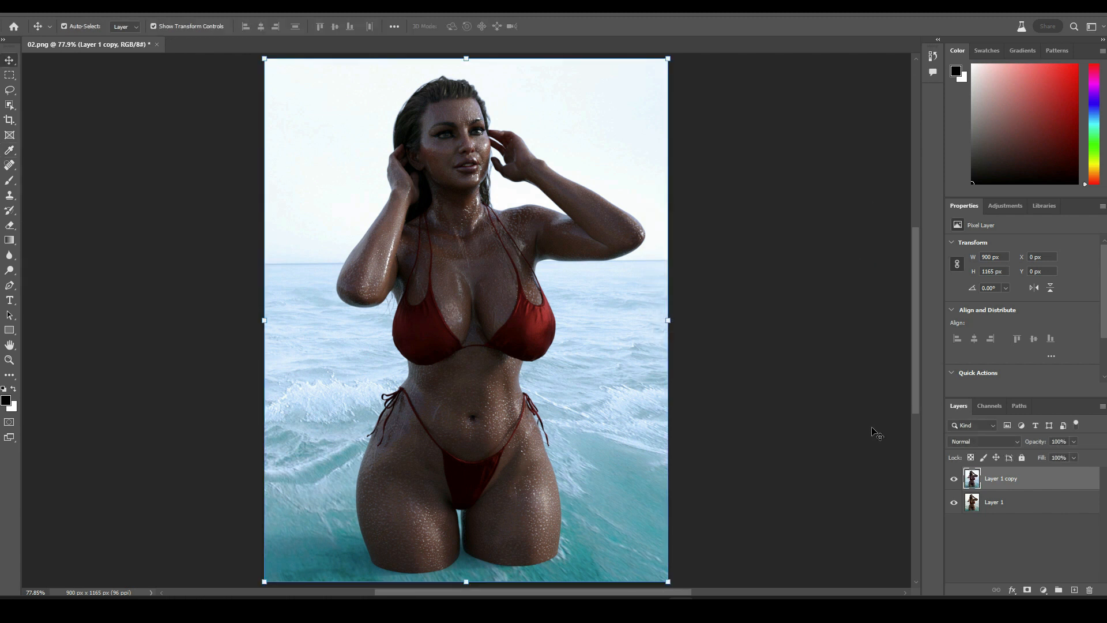
- Open Export As for the image and export it as a PNG at 900 x 1165 px
click(27, 8)
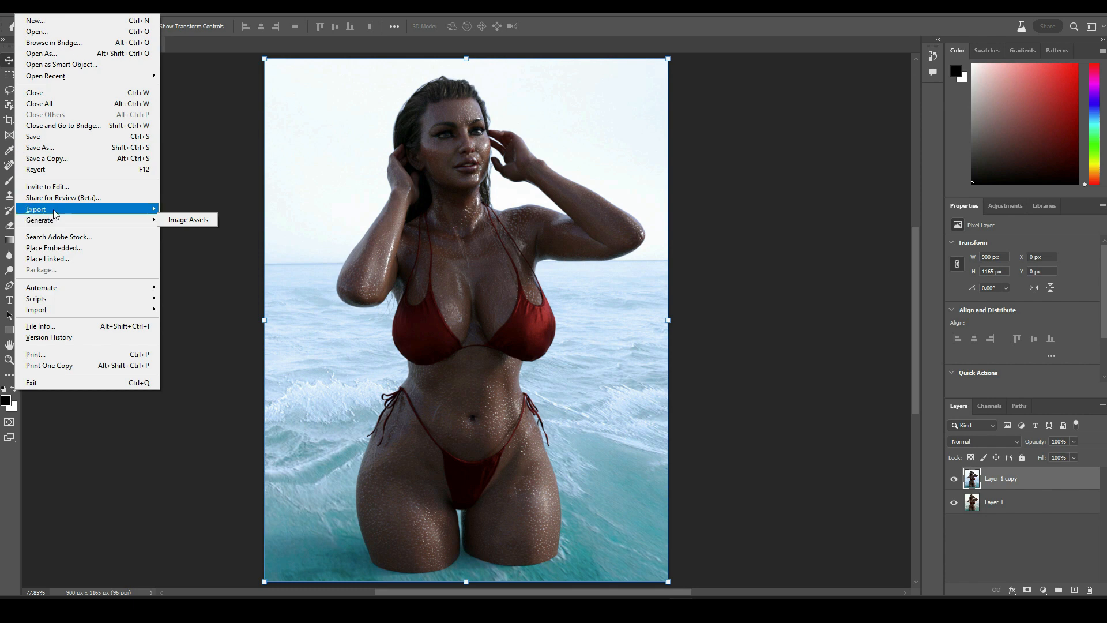
mouse_move(54, 211)
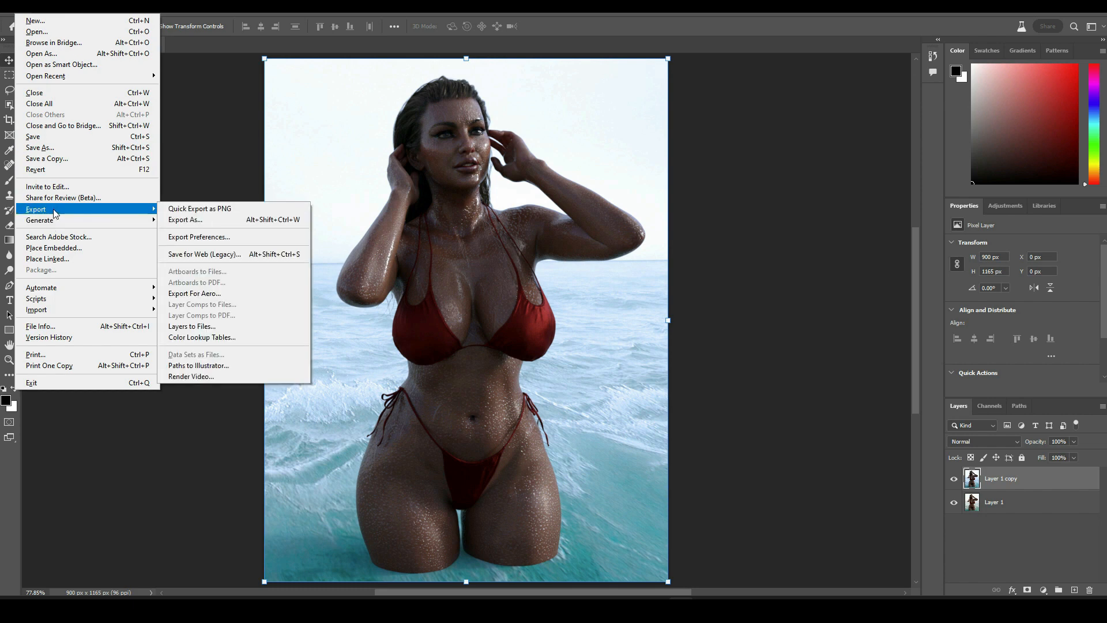
click(213, 221)
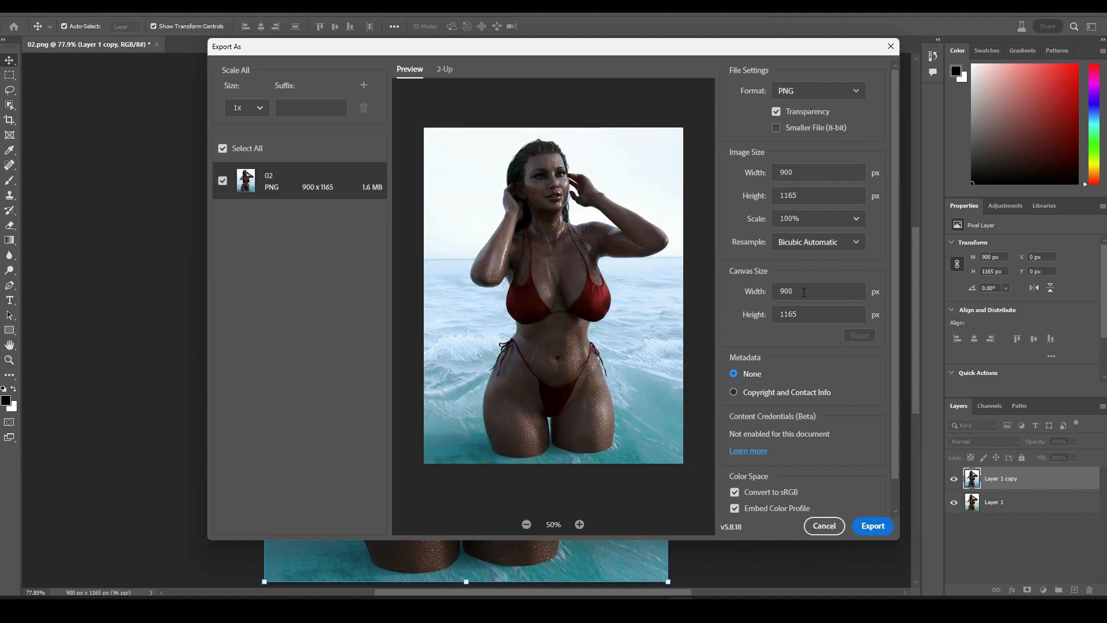
click(873, 526)
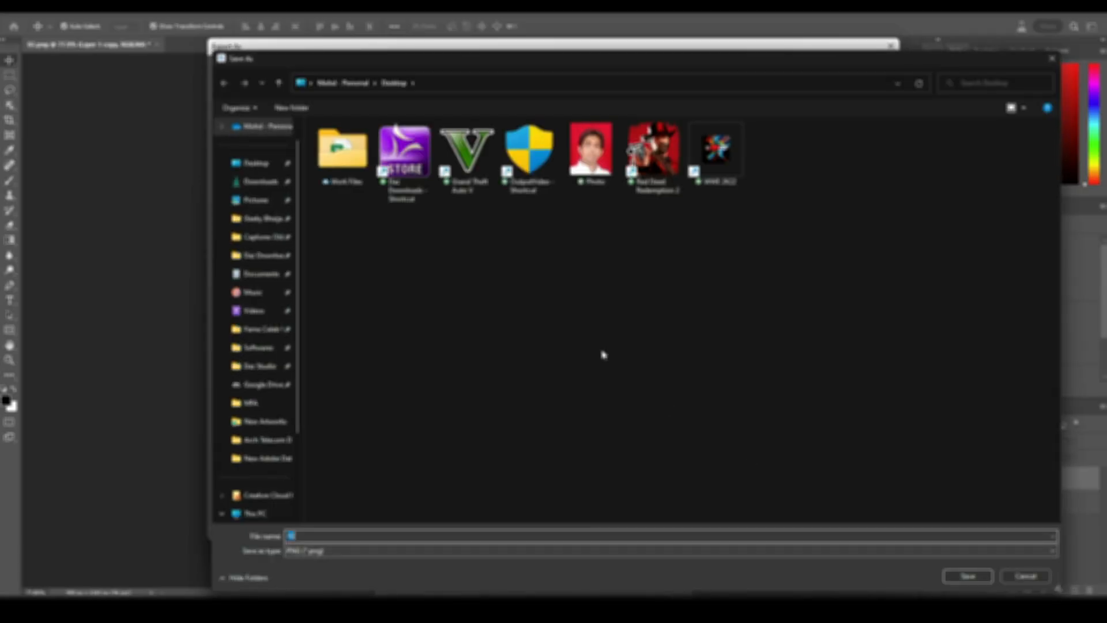
- Save the exported PNG to the Desktop with the file name Beauty At The Beach
click(257, 166)
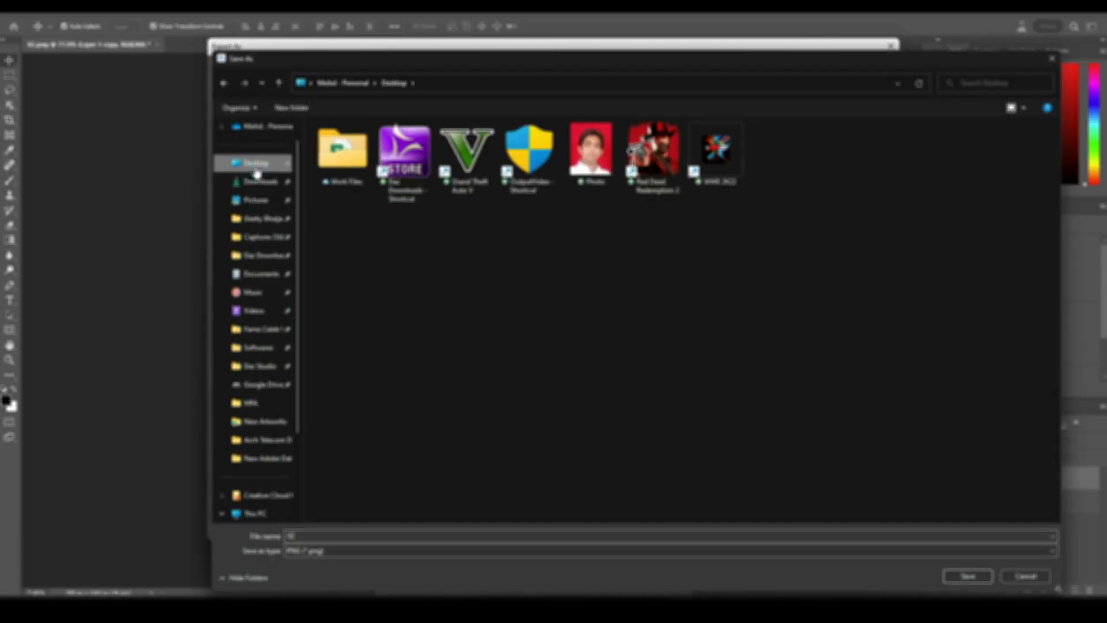
double_click(312, 536)
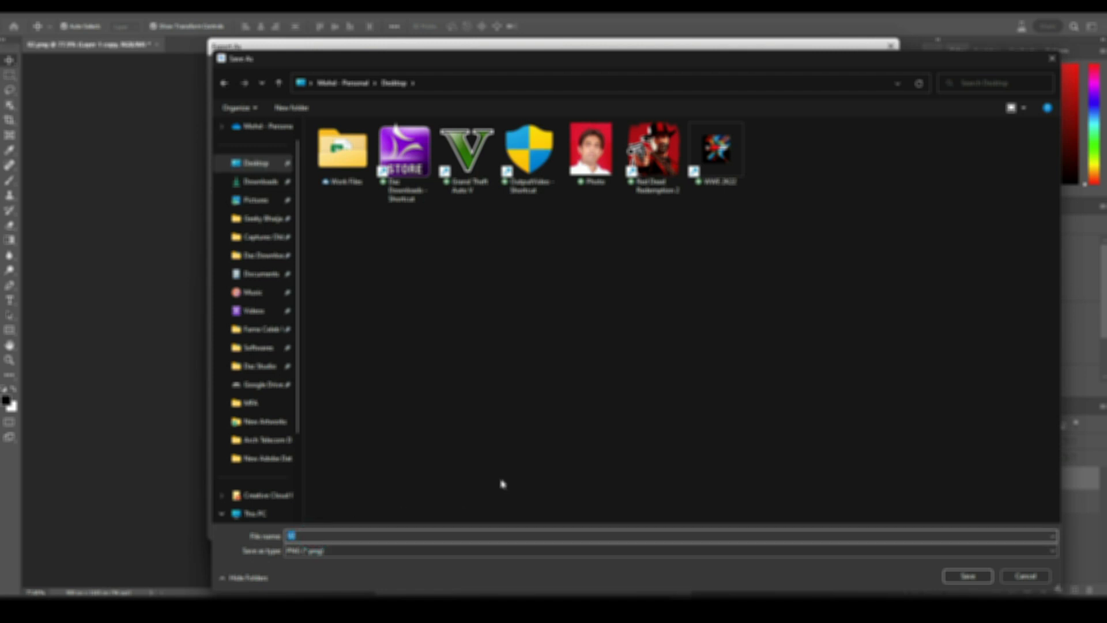
text(s)
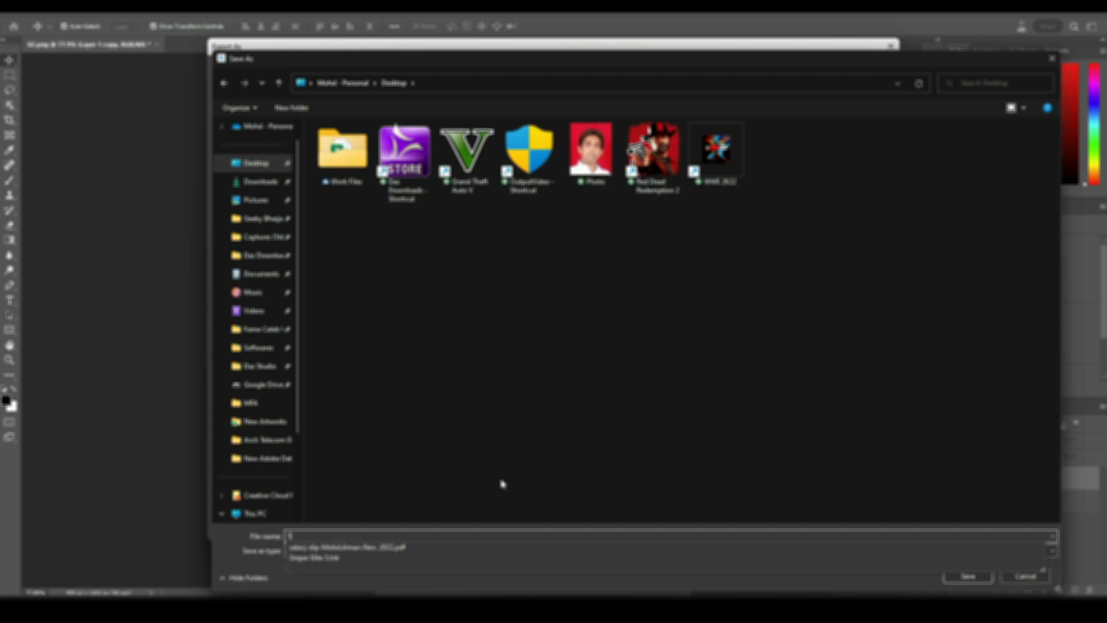
key(BackSpace)
text(Red)
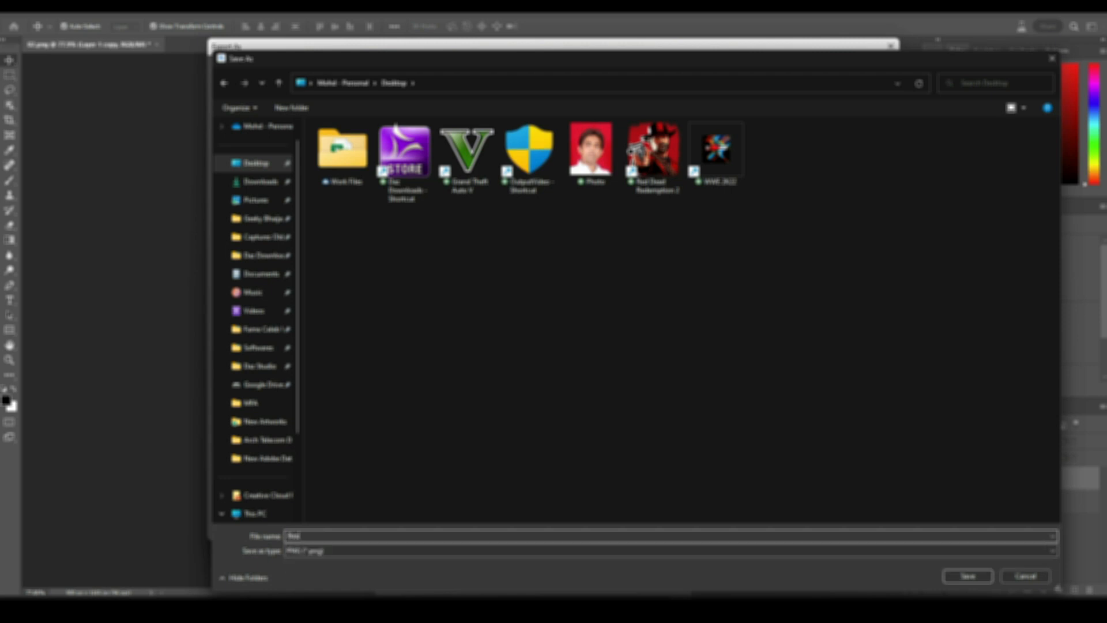
text(dy)
text( 46)
text( The)
text( B)
text(each)
click(954, 577)
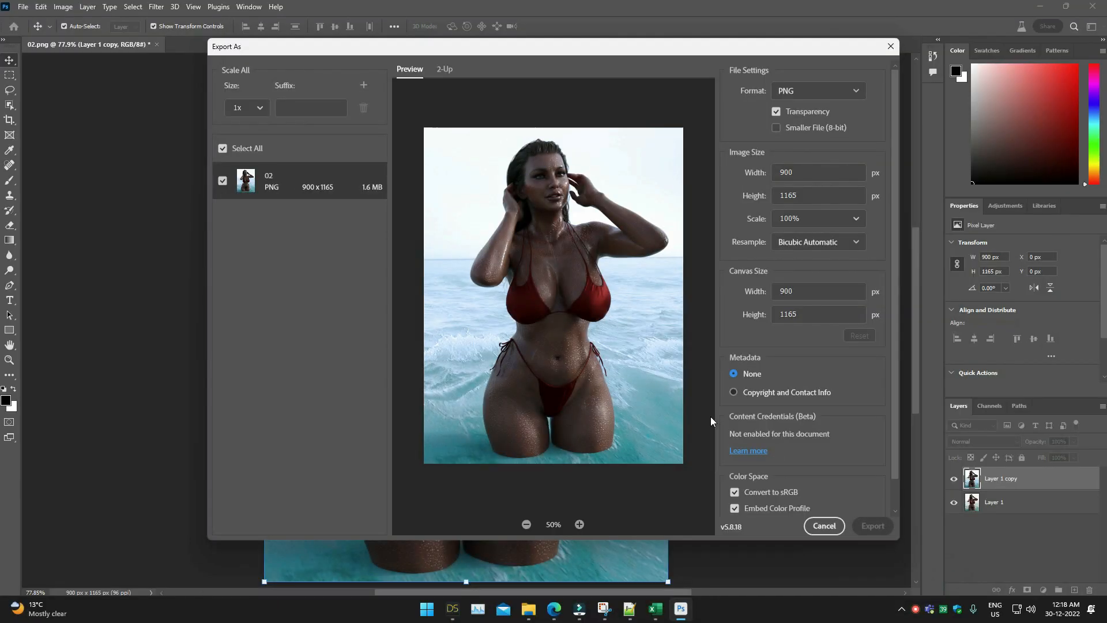